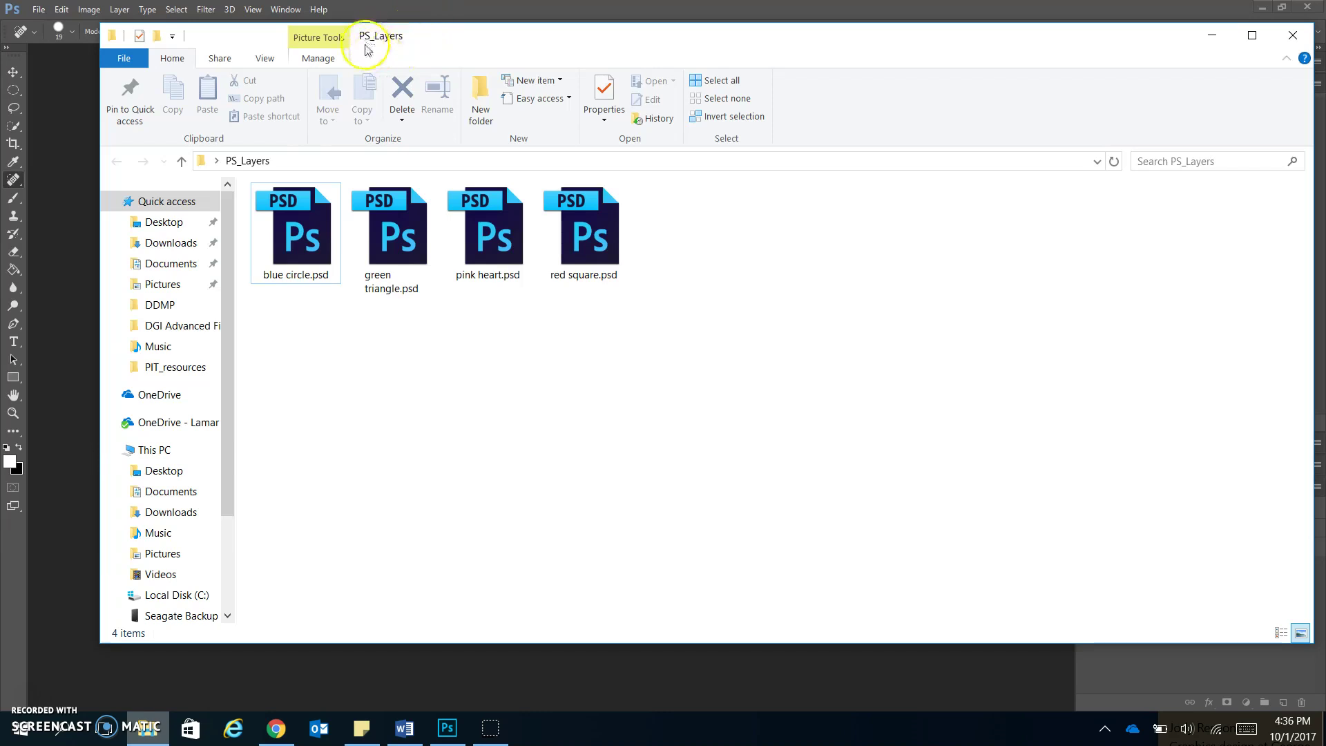
Step: Move the PS_Layers folder window to uncover the Photoshop workspace and select all four PSD files in it
drag(417, 43, 587, 201)
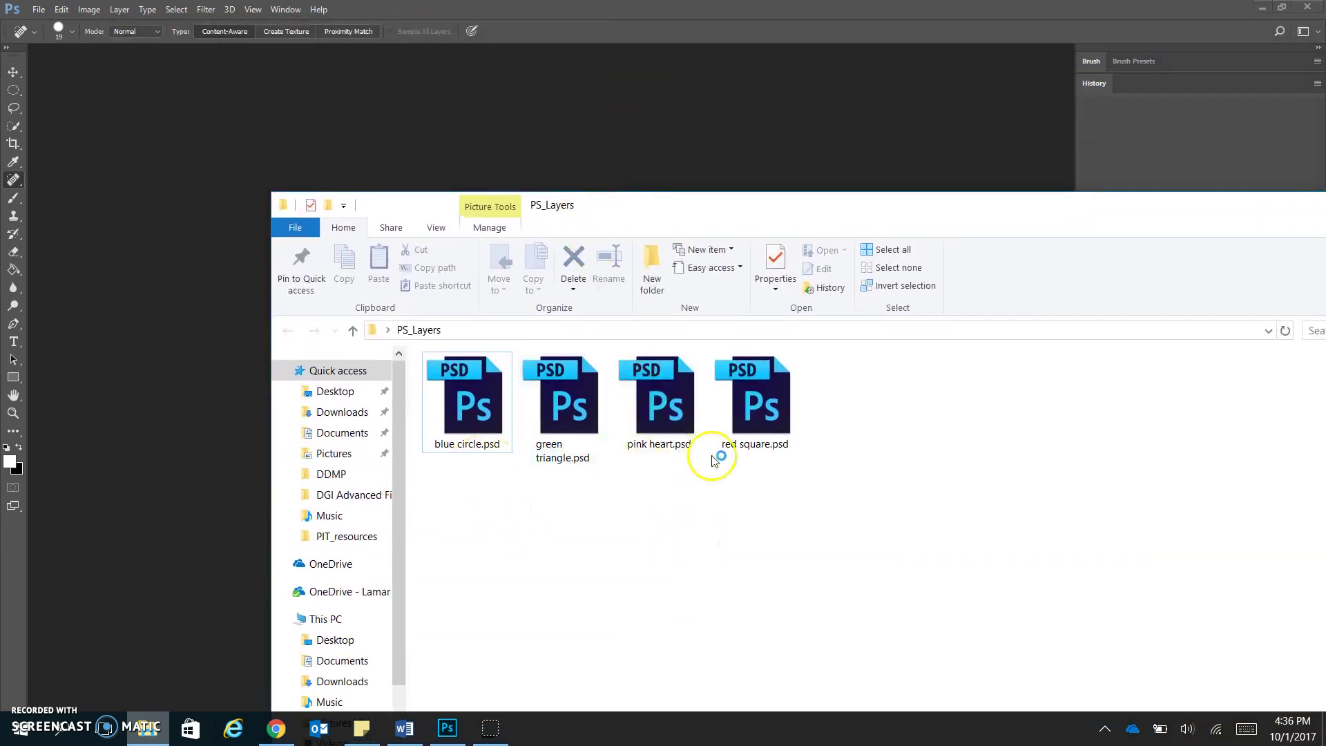
drag(798, 478, 465, 387)
drag(869, 473, 447, 393)
drag(924, 425, 484, 385)
click(897, 442)
key(ctrl+a)
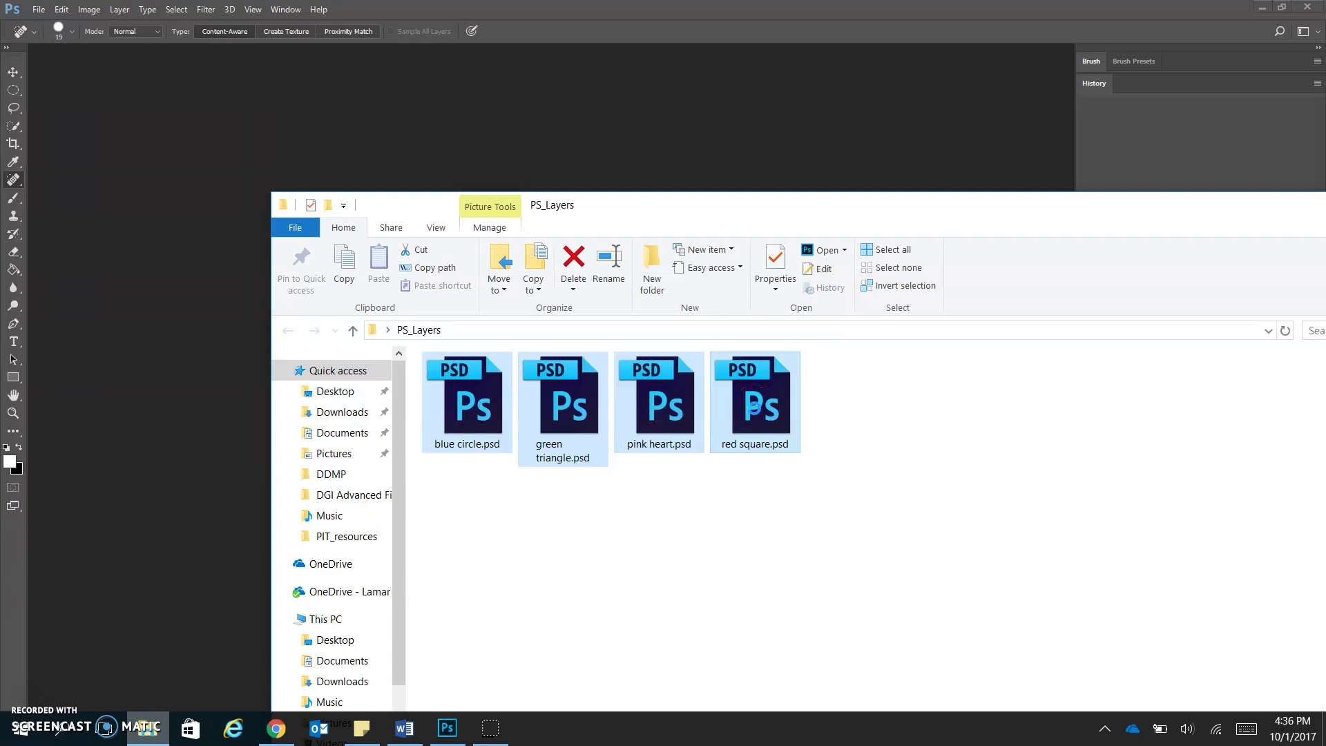
right_click(755, 409)
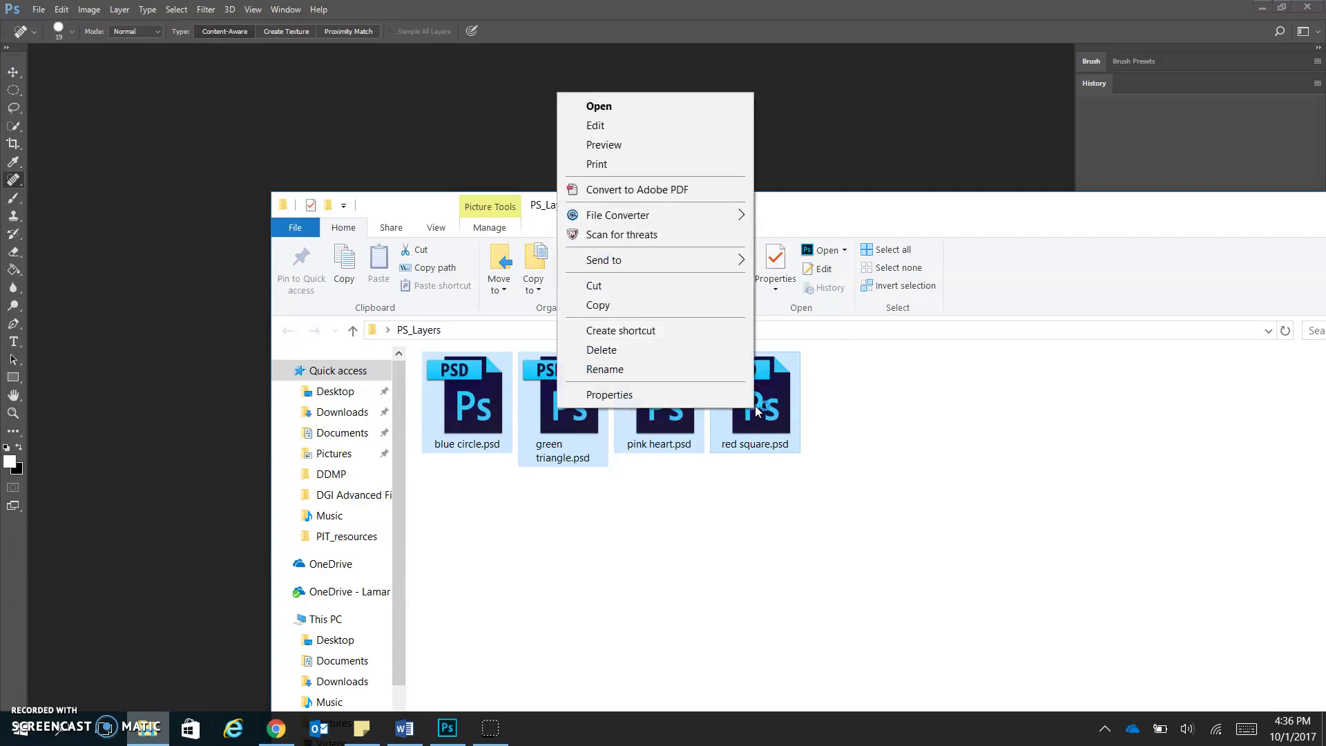
click(862, 409)
drag(970, 456, 428, 352)
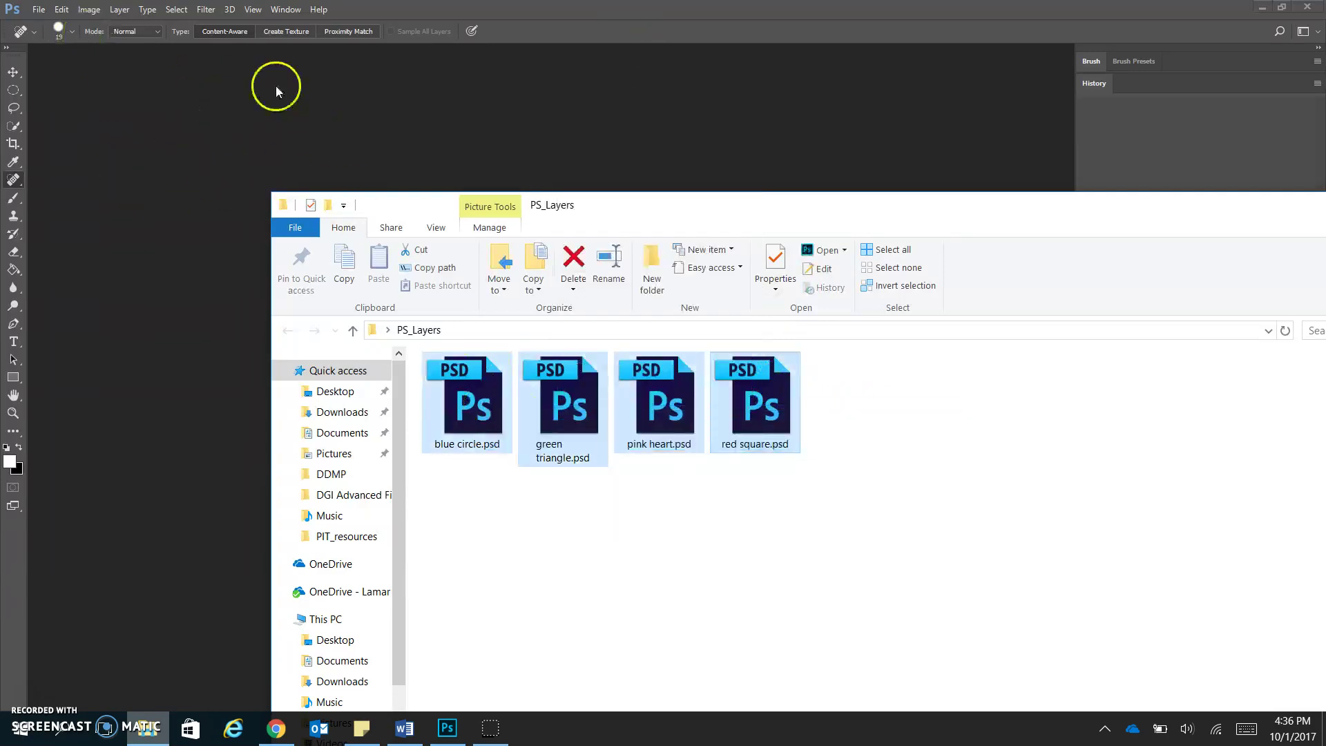
Step: Open the four selected PSD files in Photoshop as separate documents, declining to create a new library for each
drag(764, 417, 752, 154)
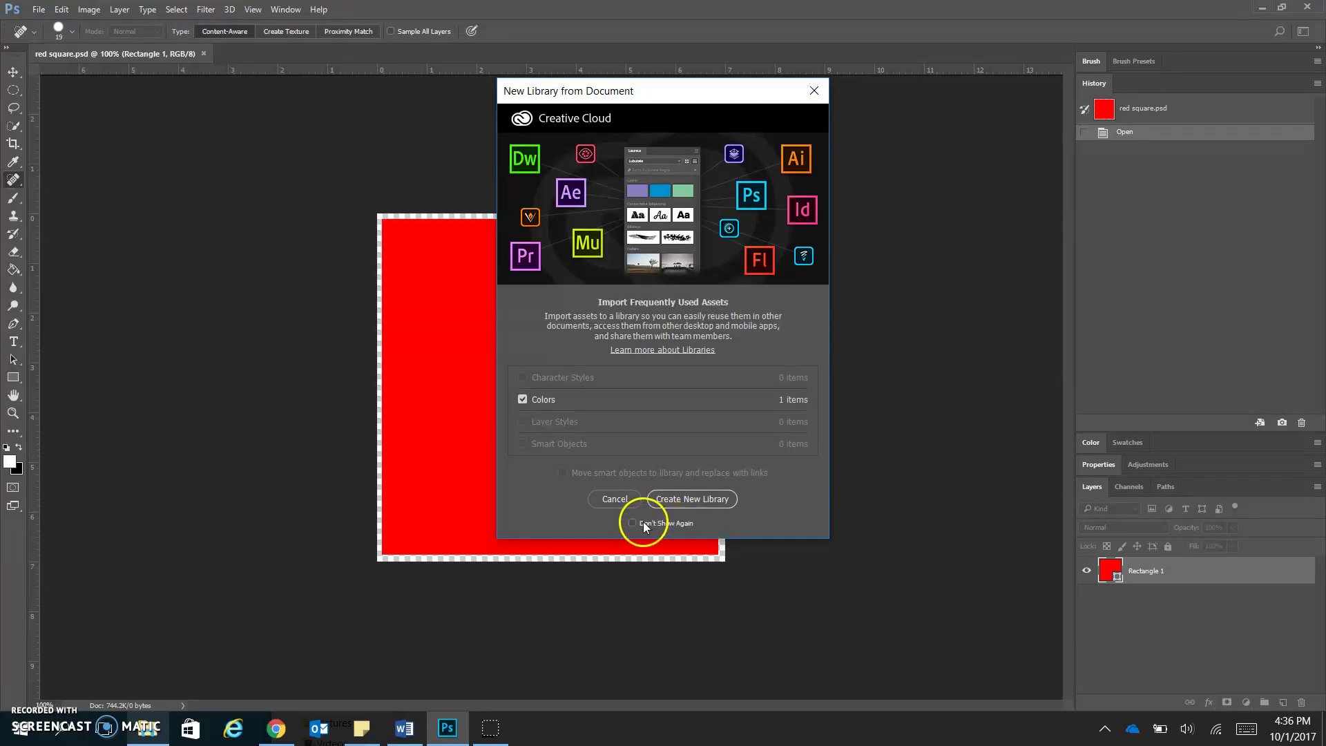
click(615, 501)
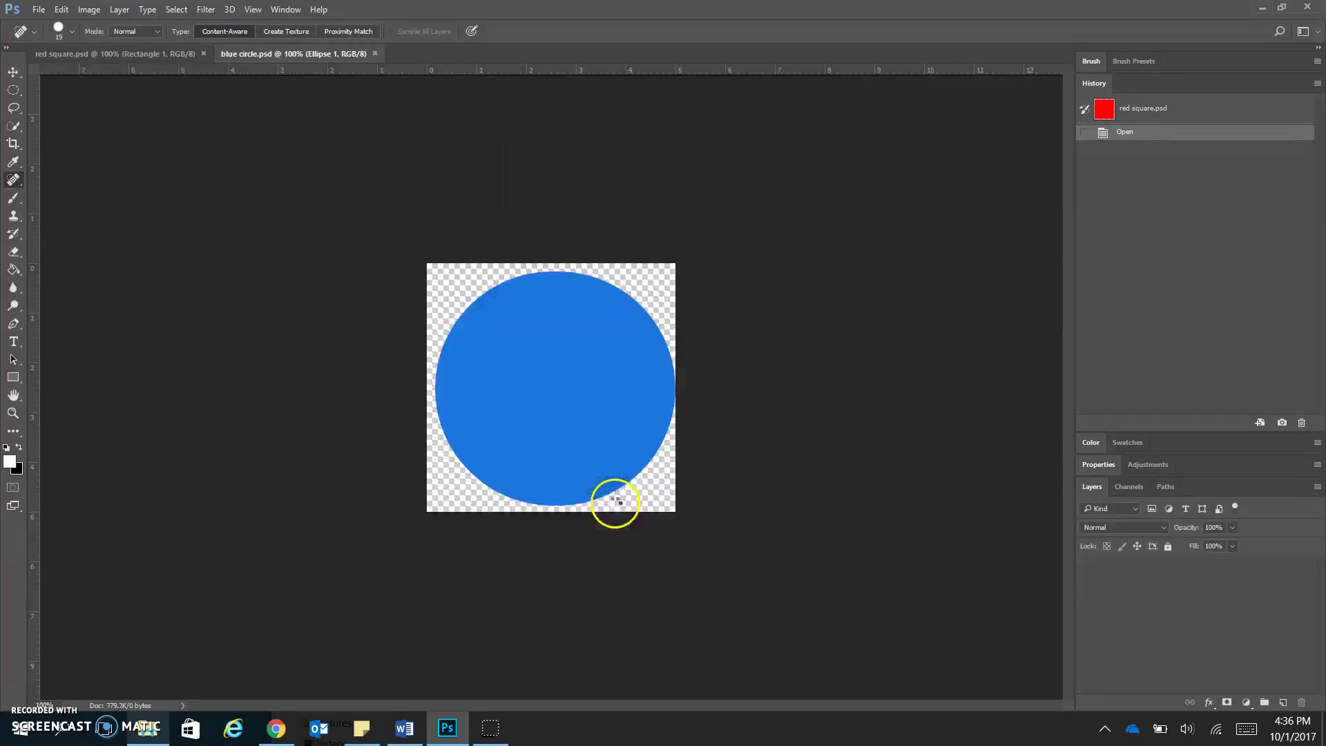
click(614, 502)
click(615, 502)
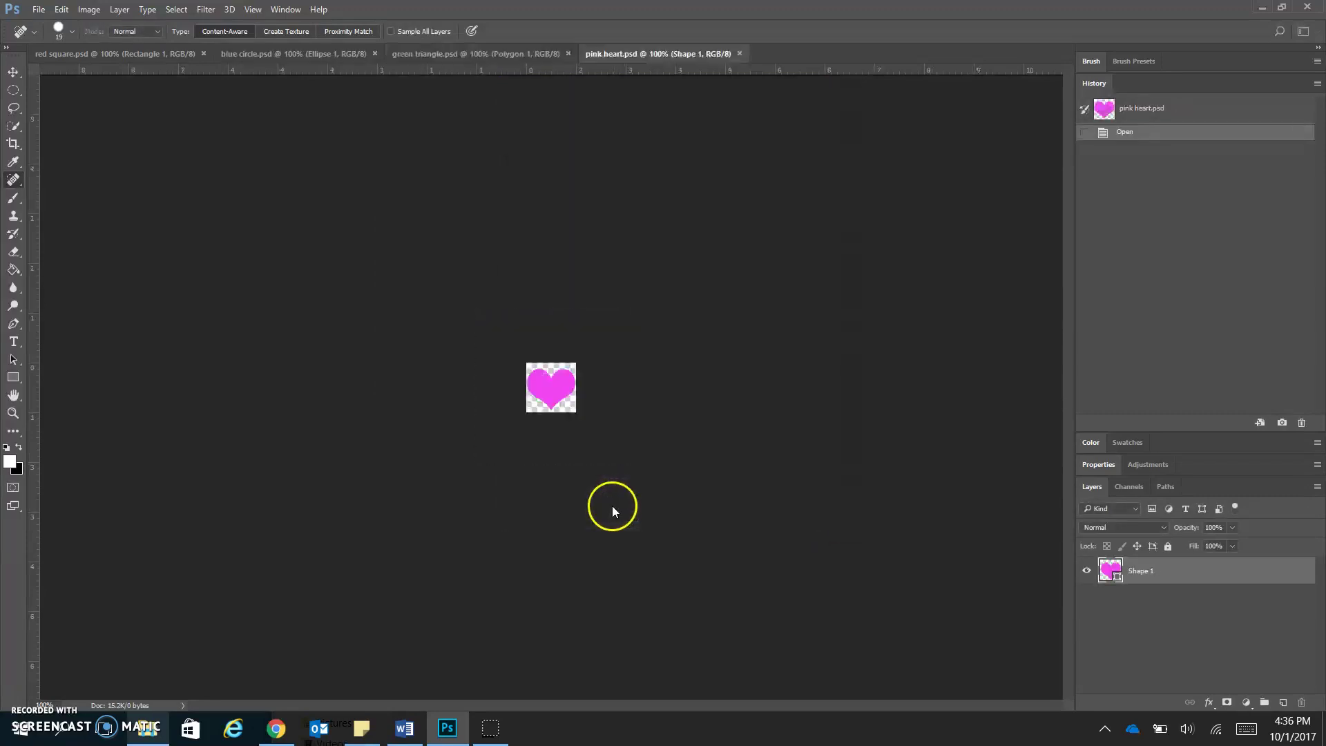
click(612, 503)
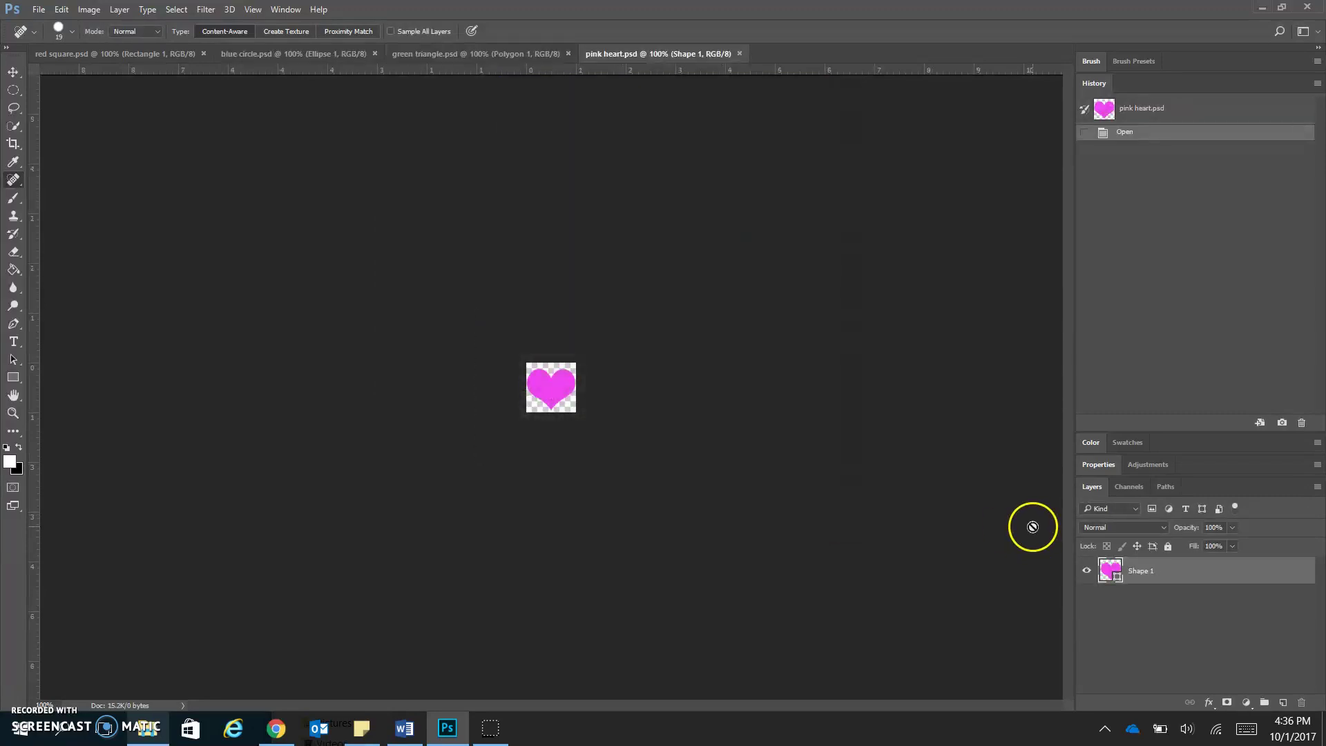
Step: View the red square, blue circle, green triangle and pink heart documents one after another
click(142, 55)
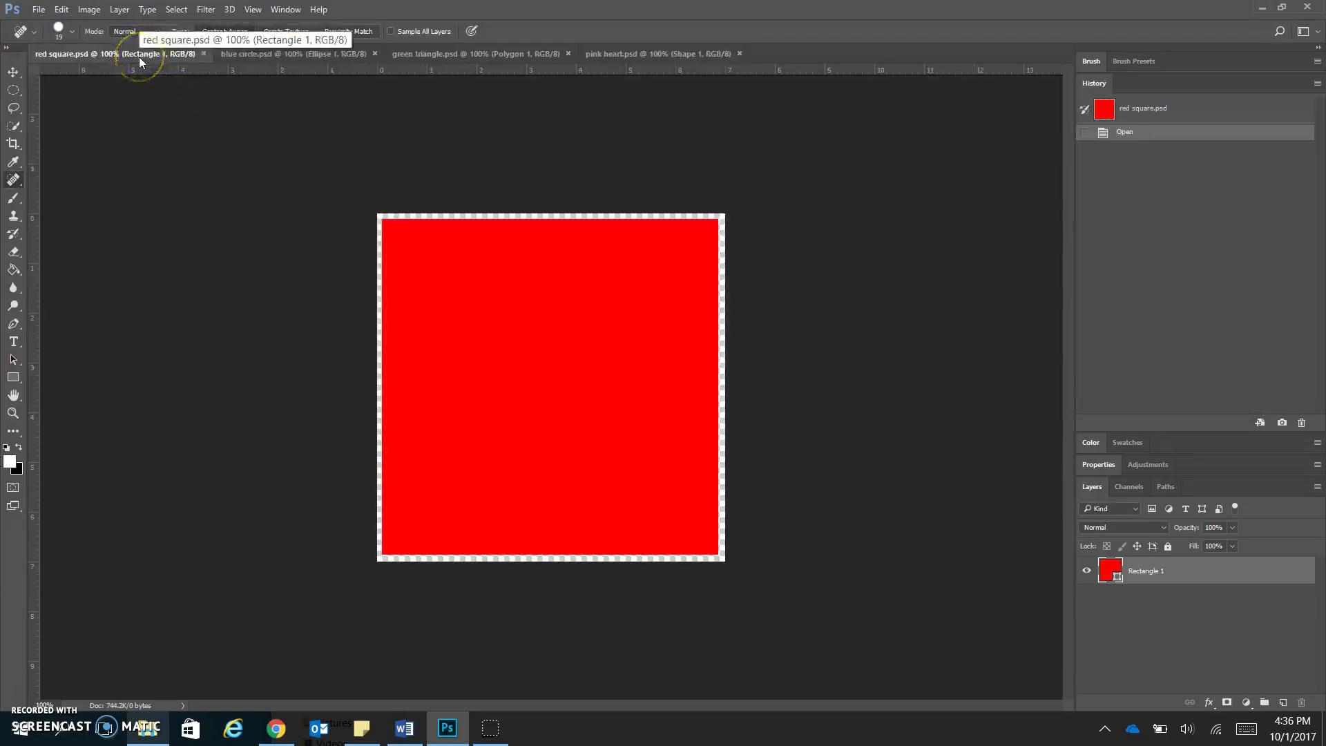
click(268, 56)
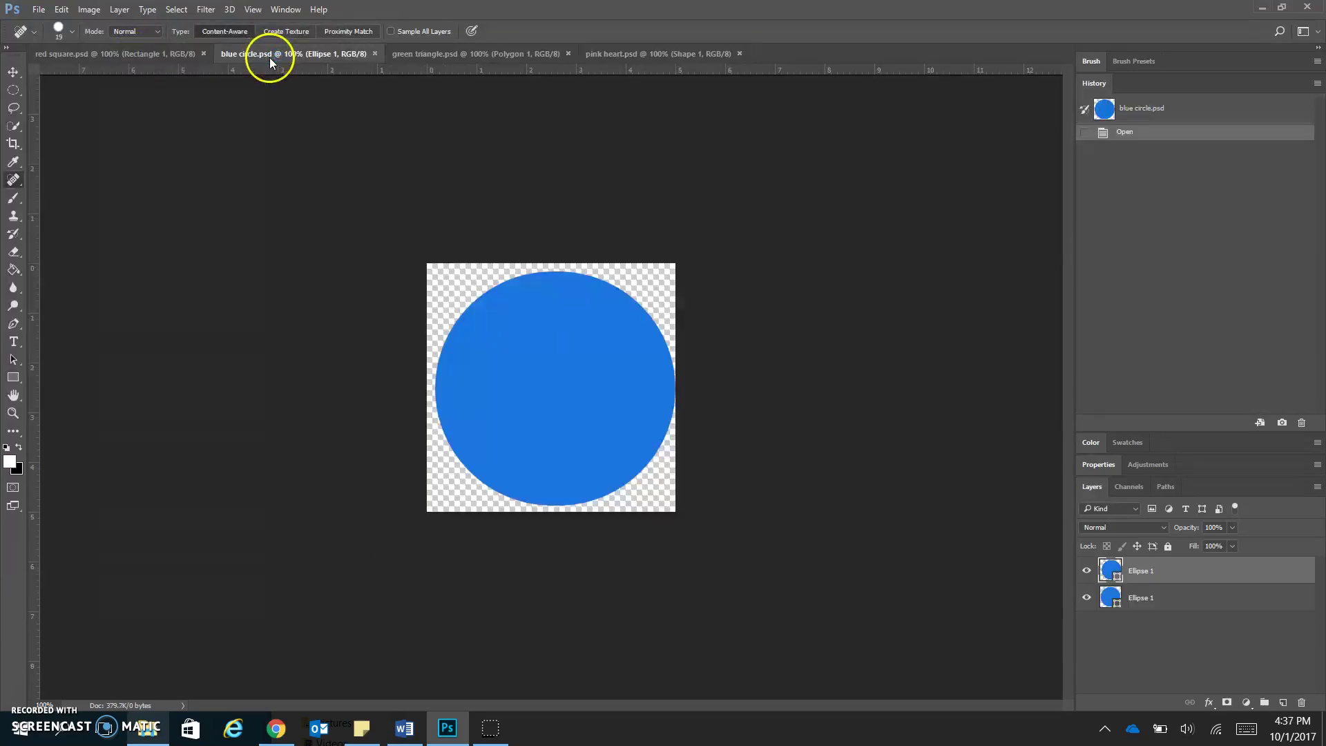
click(522, 56)
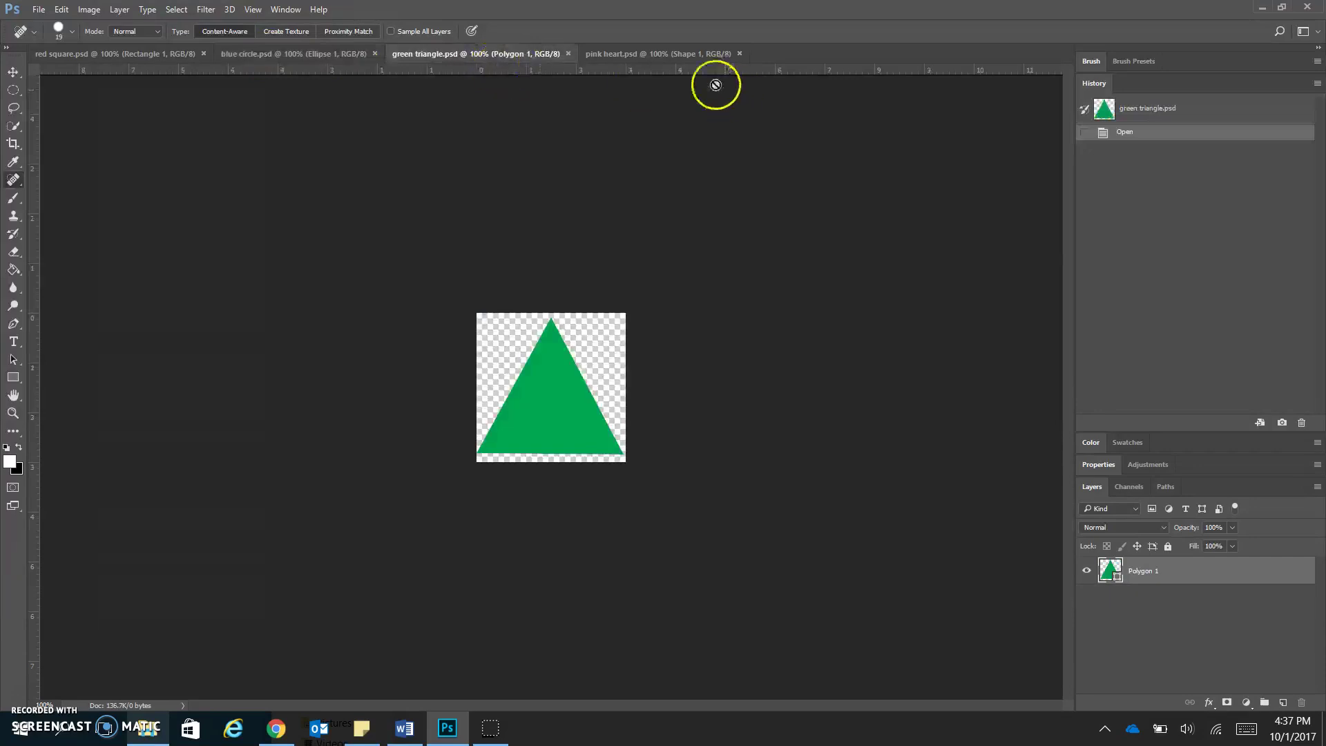
click(686, 54)
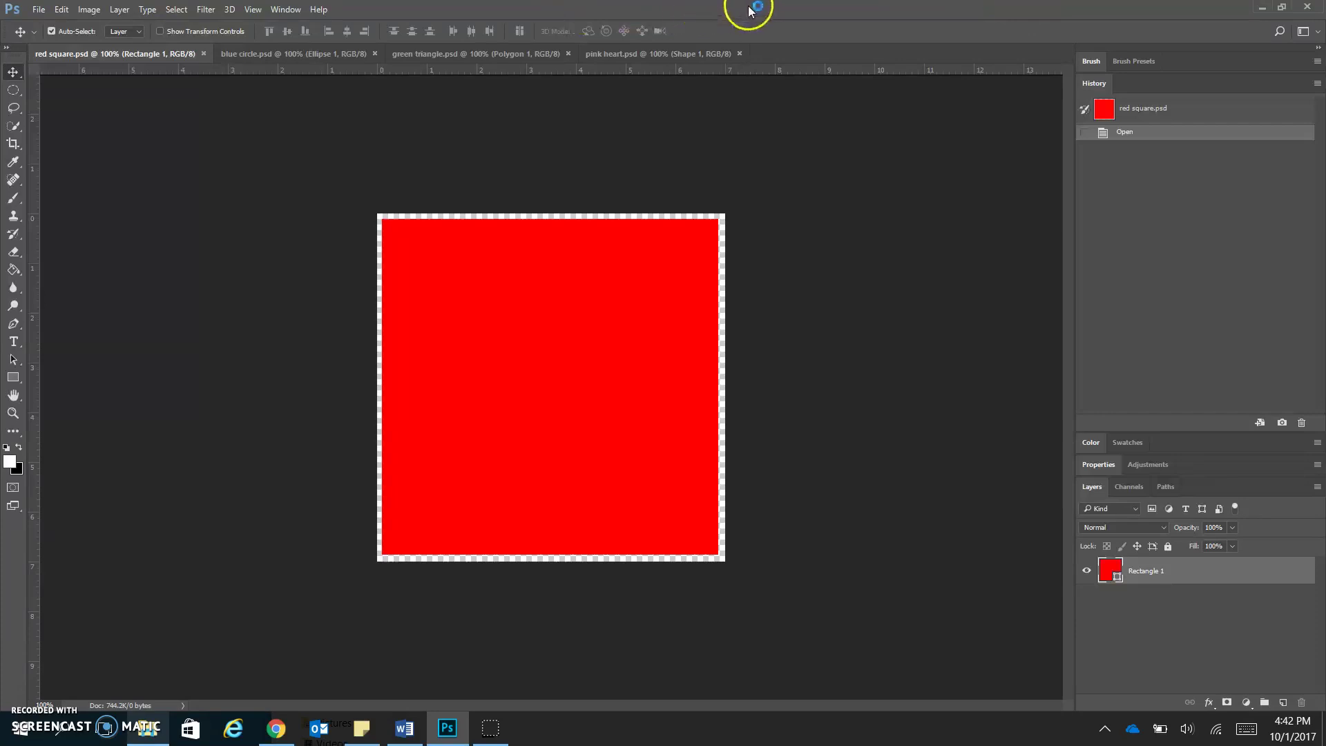
Step: Snap Photoshop and the Chrome browser side by side, collapsing Photoshop's panels to icons
drag(754, 9, 2, 84)
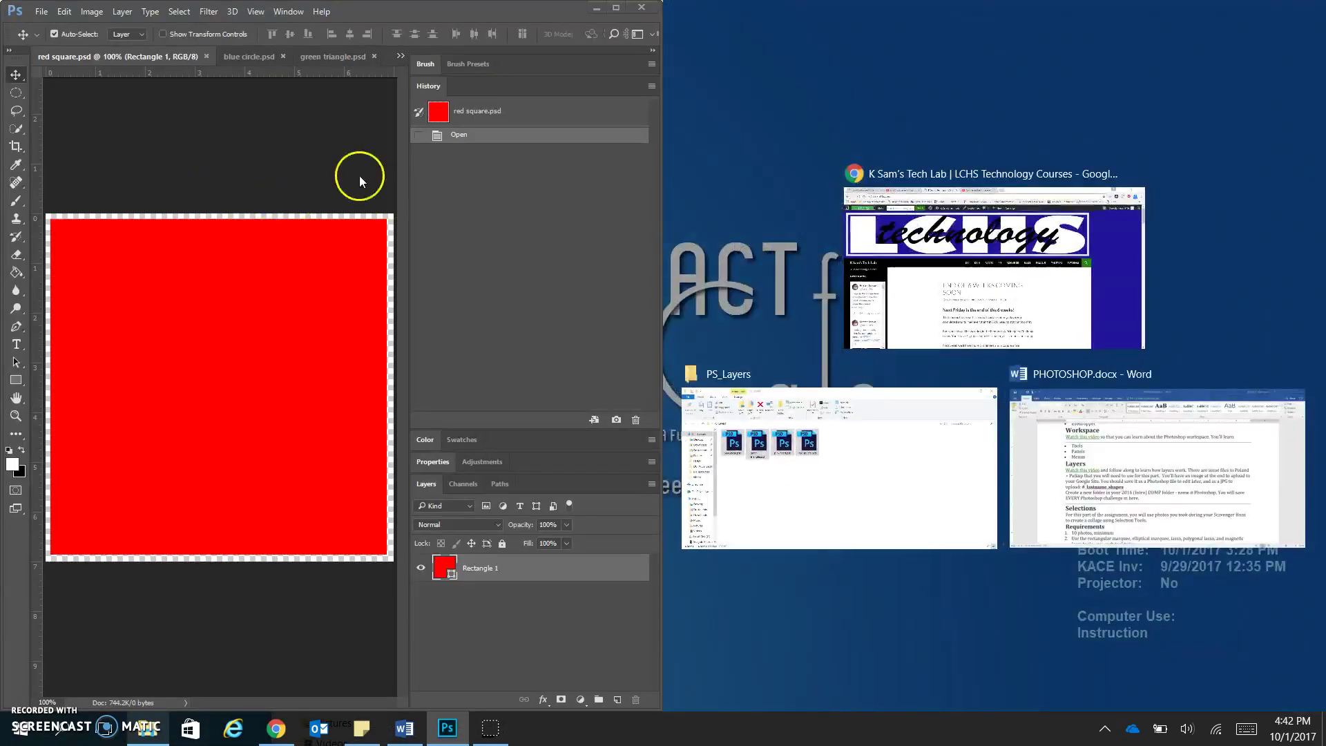
click(653, 50)
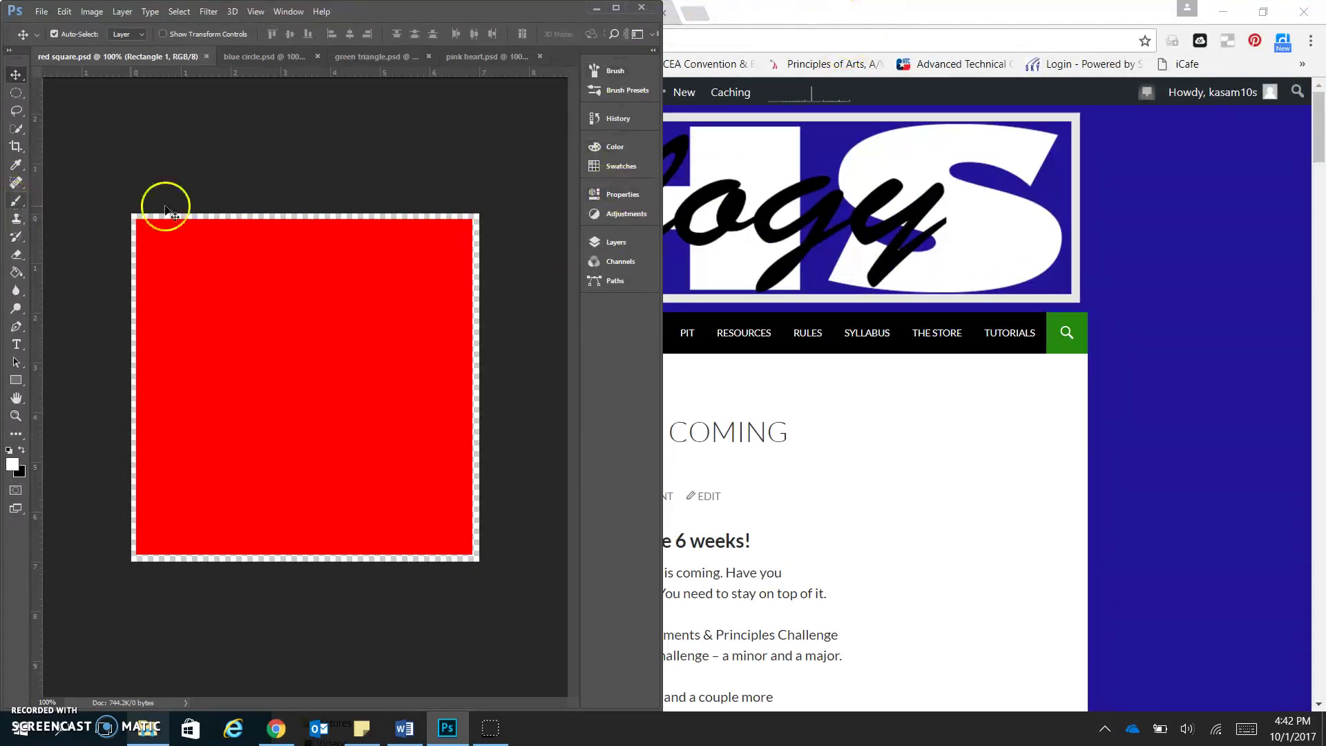
drag(908, 13, 1325, 41)
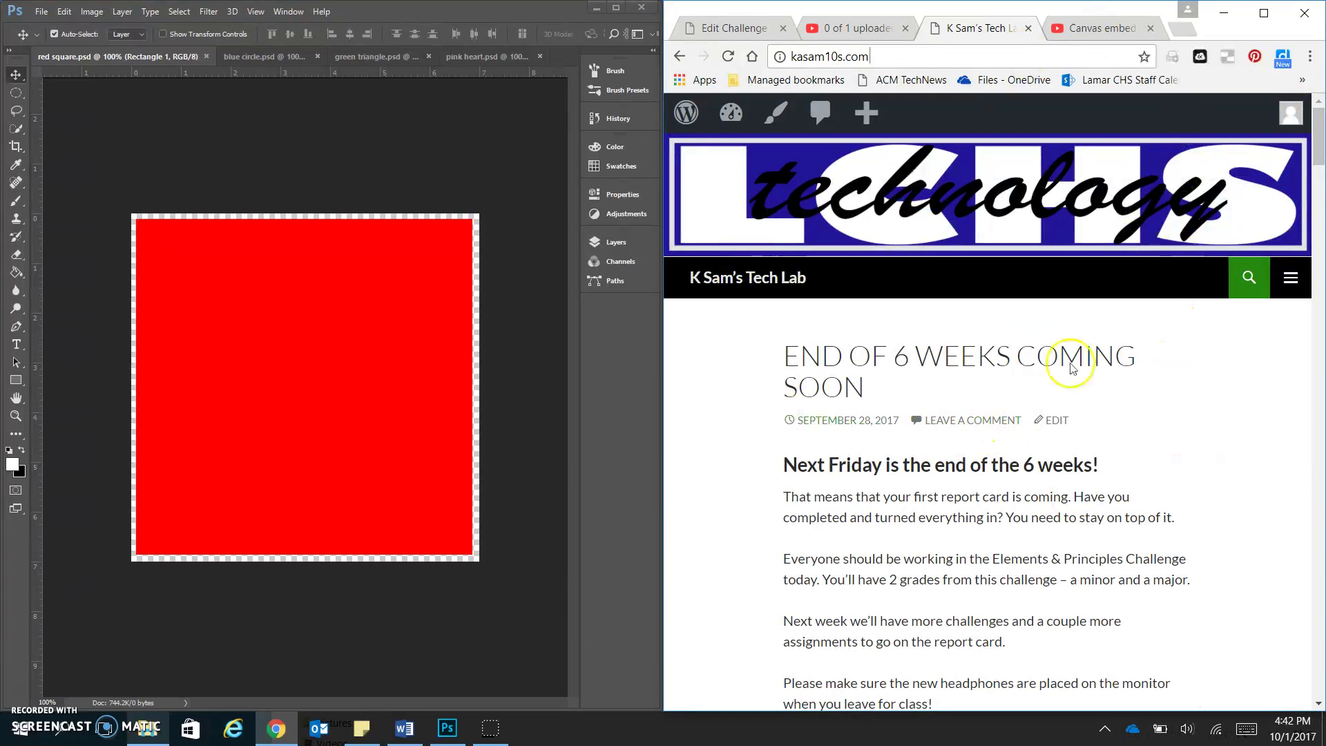
Step: Show the Canvas embed image ePortfolio video in the browser, enlarge the page to 175% and return it to normal size
click(1102, 31)
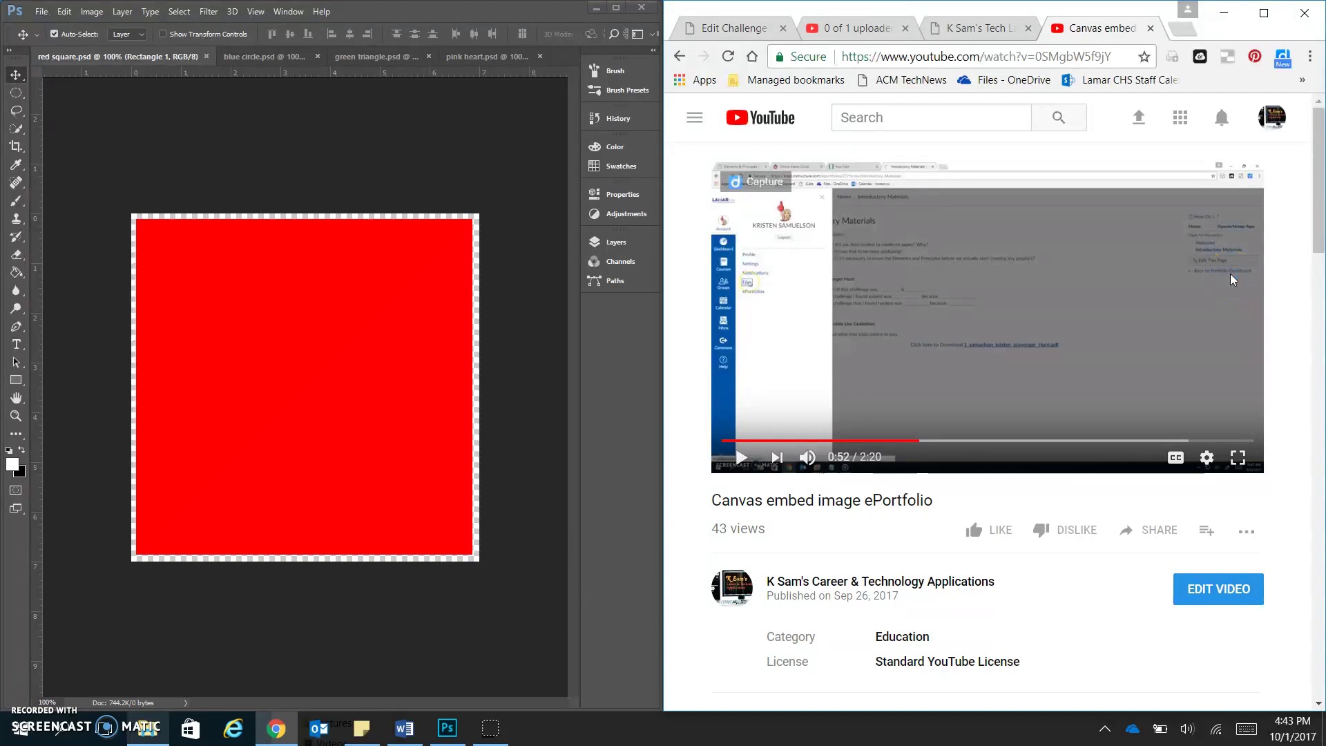
key(ctrl+plus)
key(ctrl+plus)
key(ctrl+plus)
key(ctrl+plus)
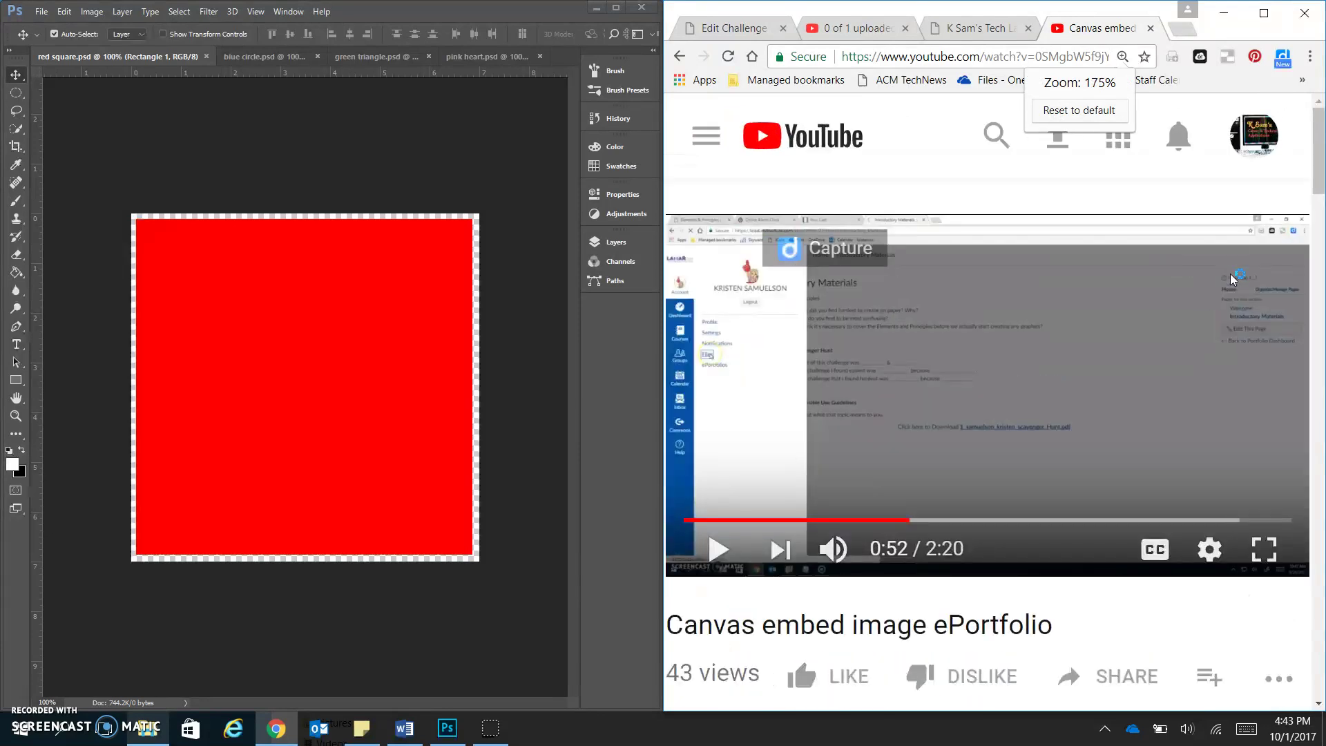
key(ctrl+minus)
key(ctrl+minus)
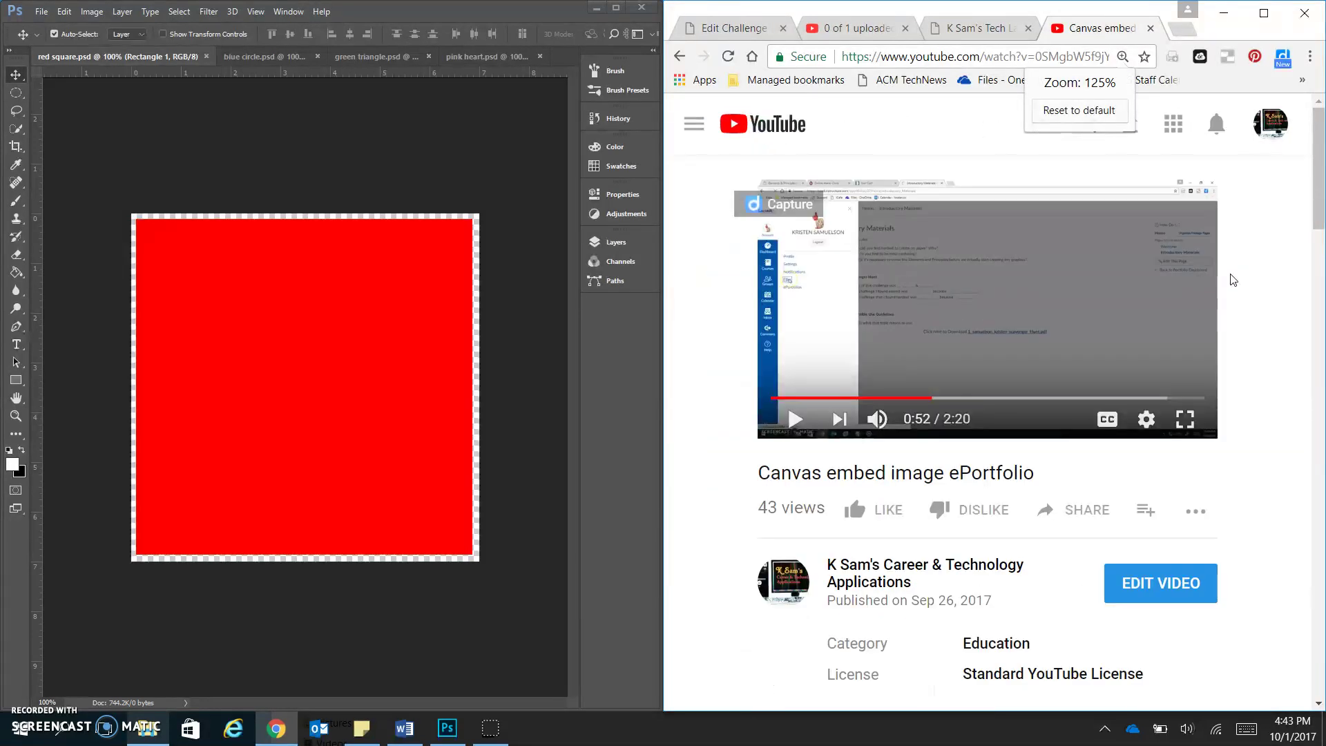
key(ctrl+minus)
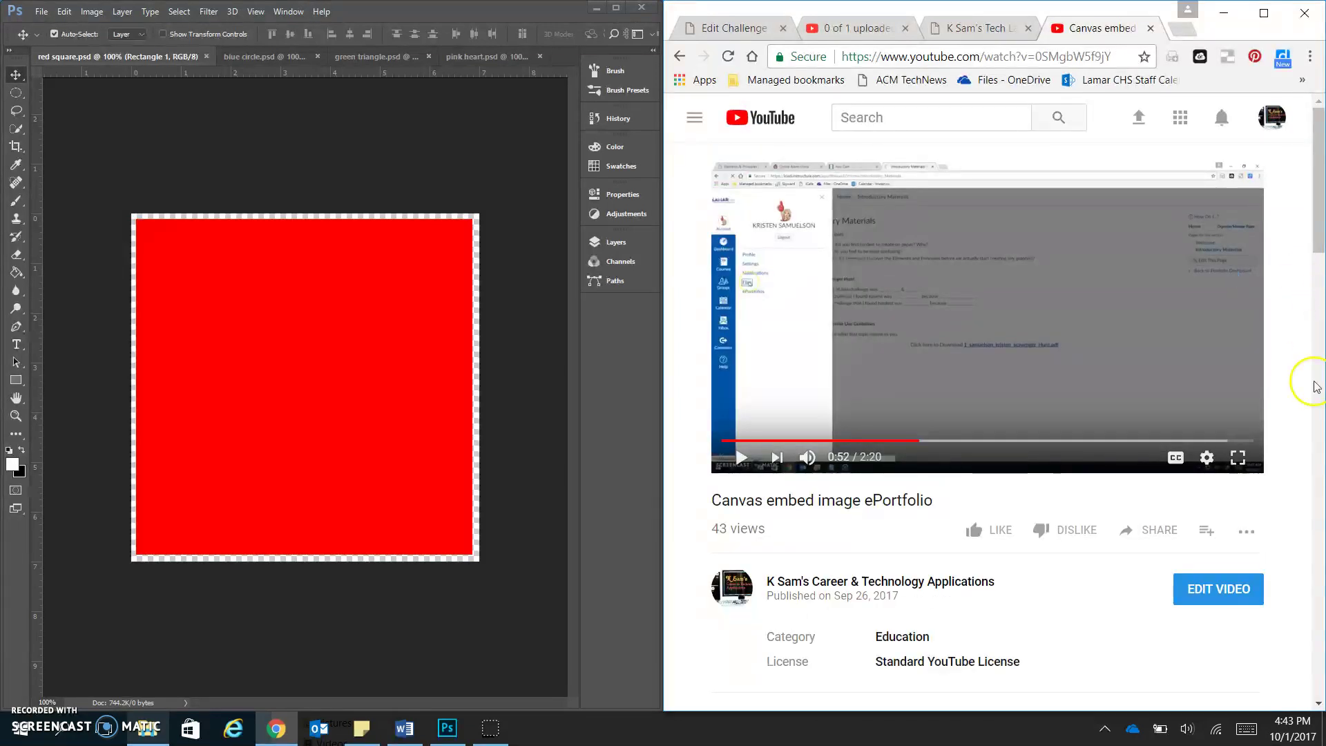
Step: Switch the video's playback quality to HD and try the closed captions, leaving them off
click(1205, 457)
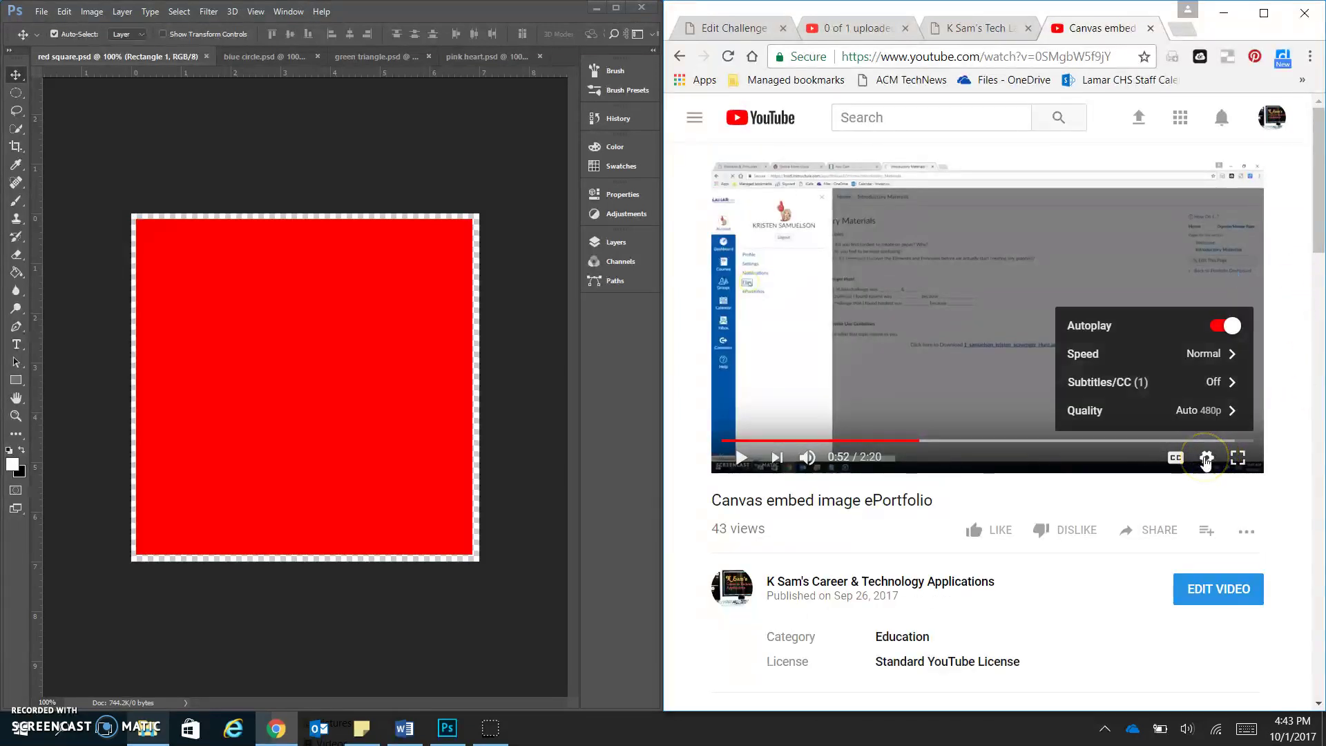
click(1235, 411)
click(1230, 269)
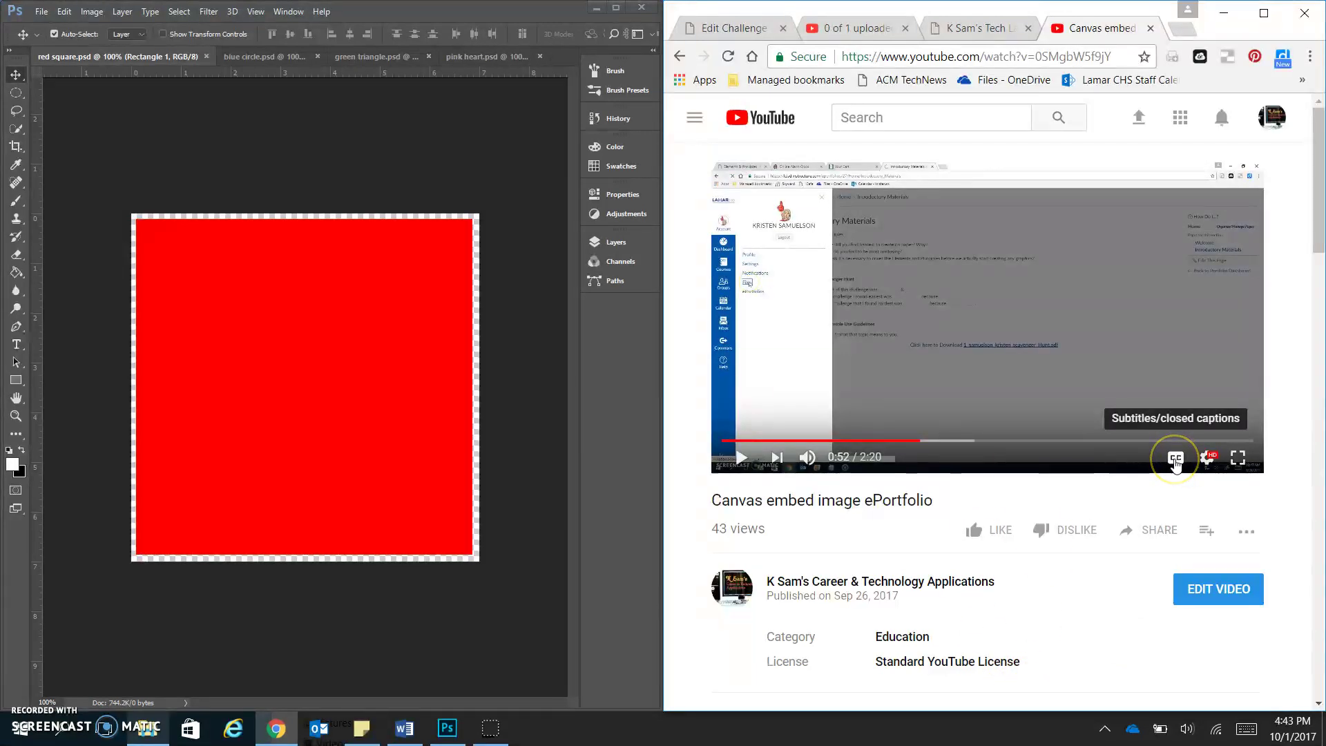
click(1175, 461)
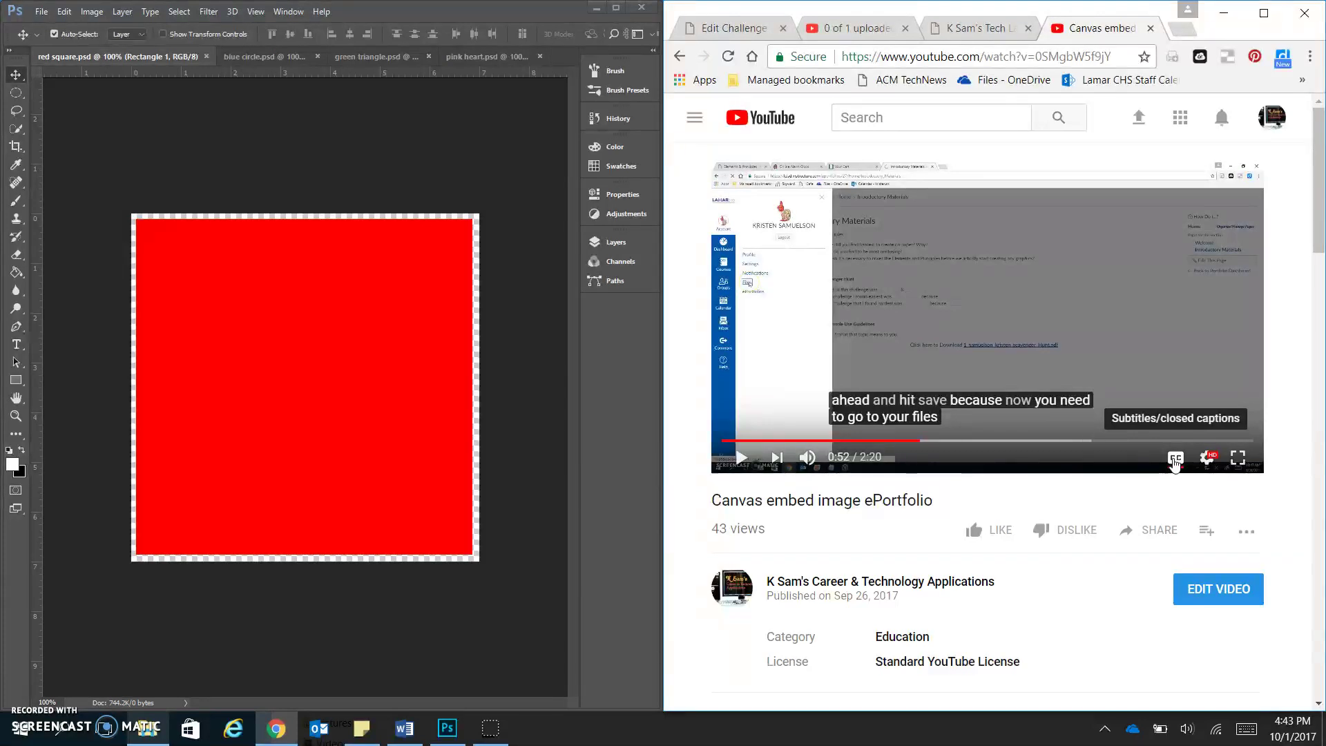
click(1175, 459)
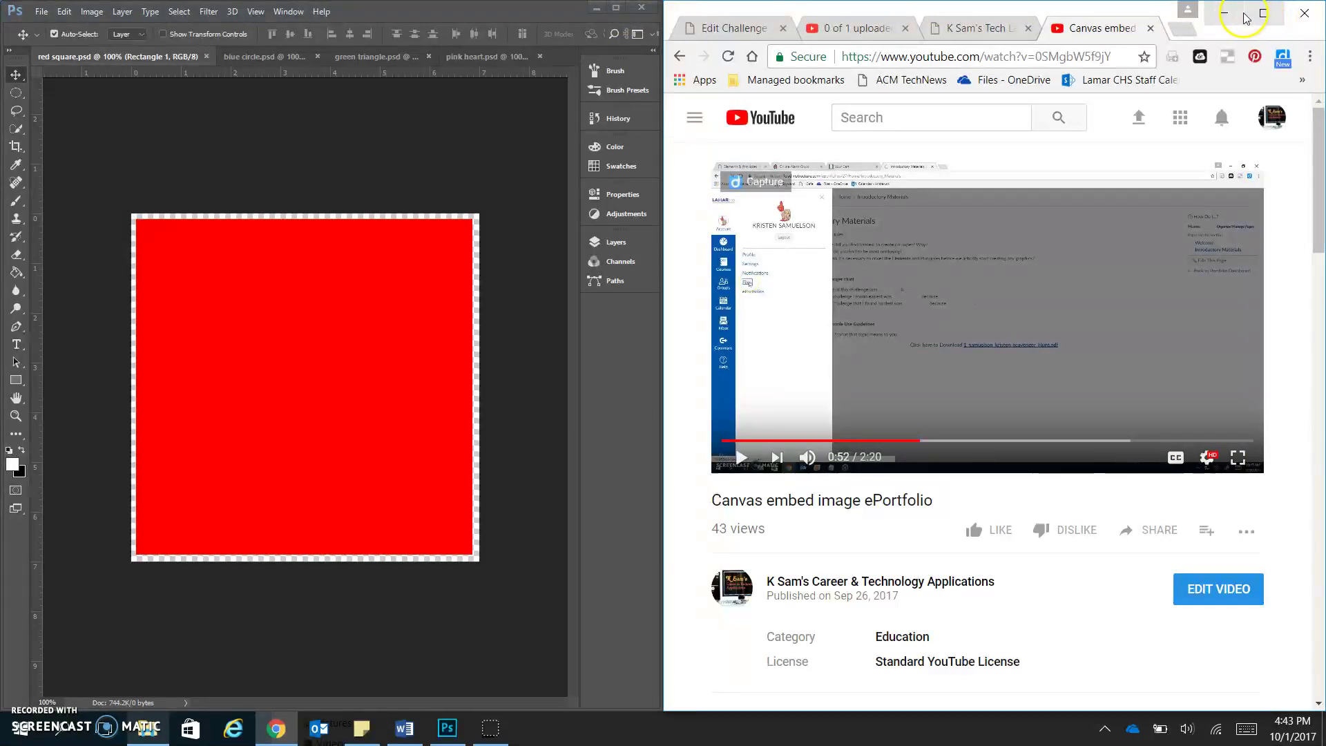
Step: Maximize Photoshop and arrange the open documents in the 2-up Vertical layout
click(616, 8)
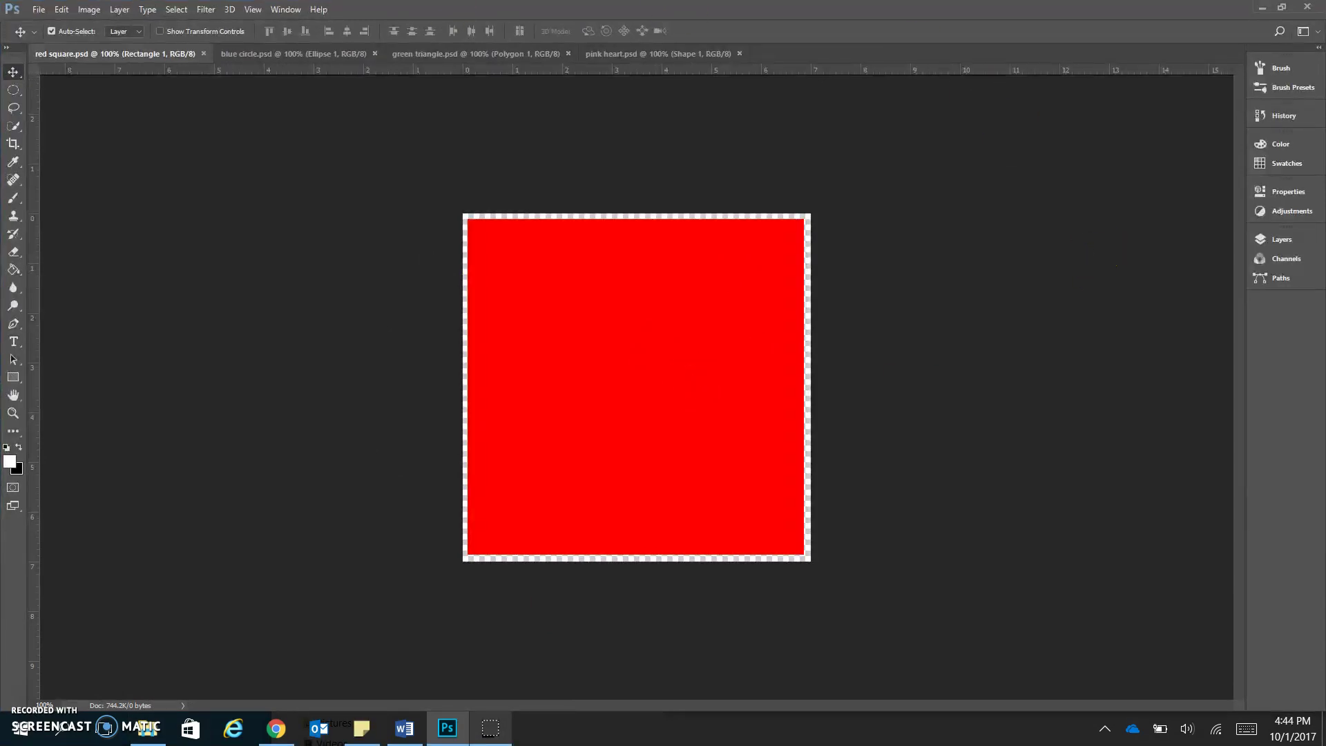
click(281, 10)
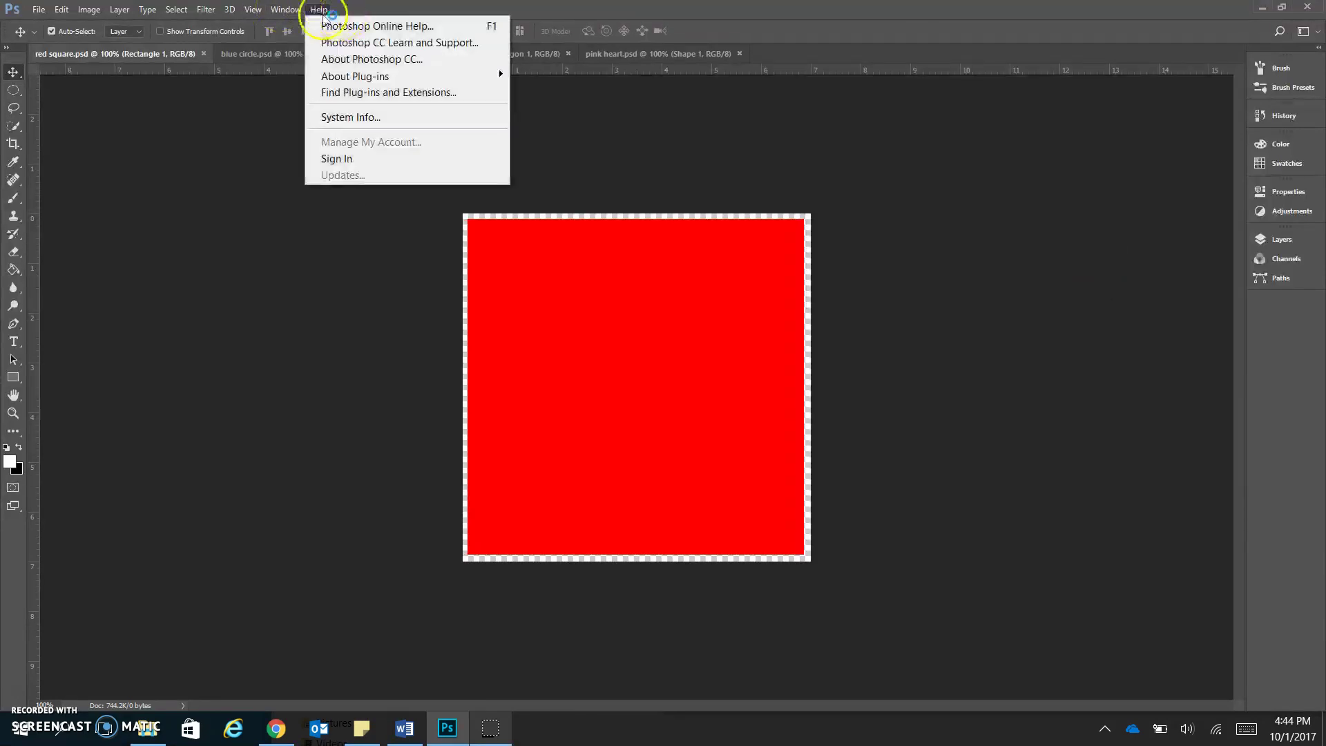
mouse_move(319, 21)
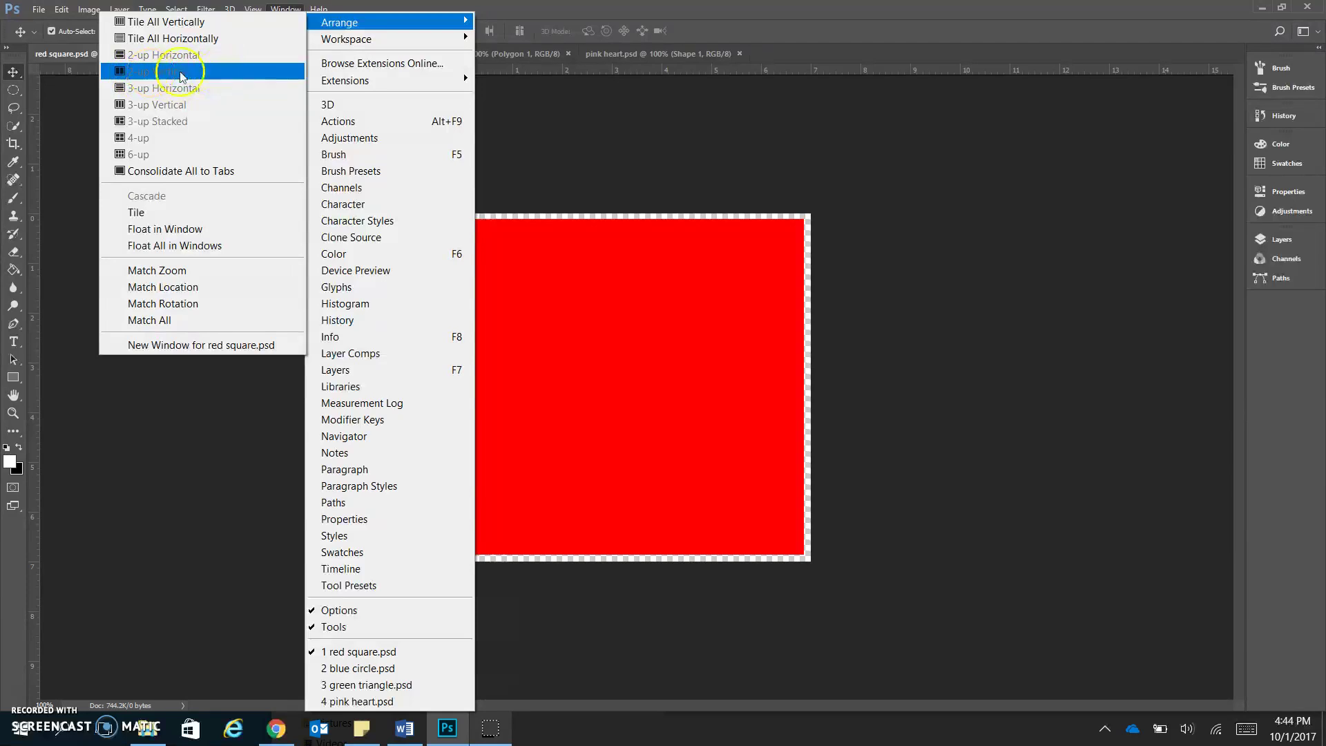
click(680, 55)
click(166, 54)
click(285, 9)
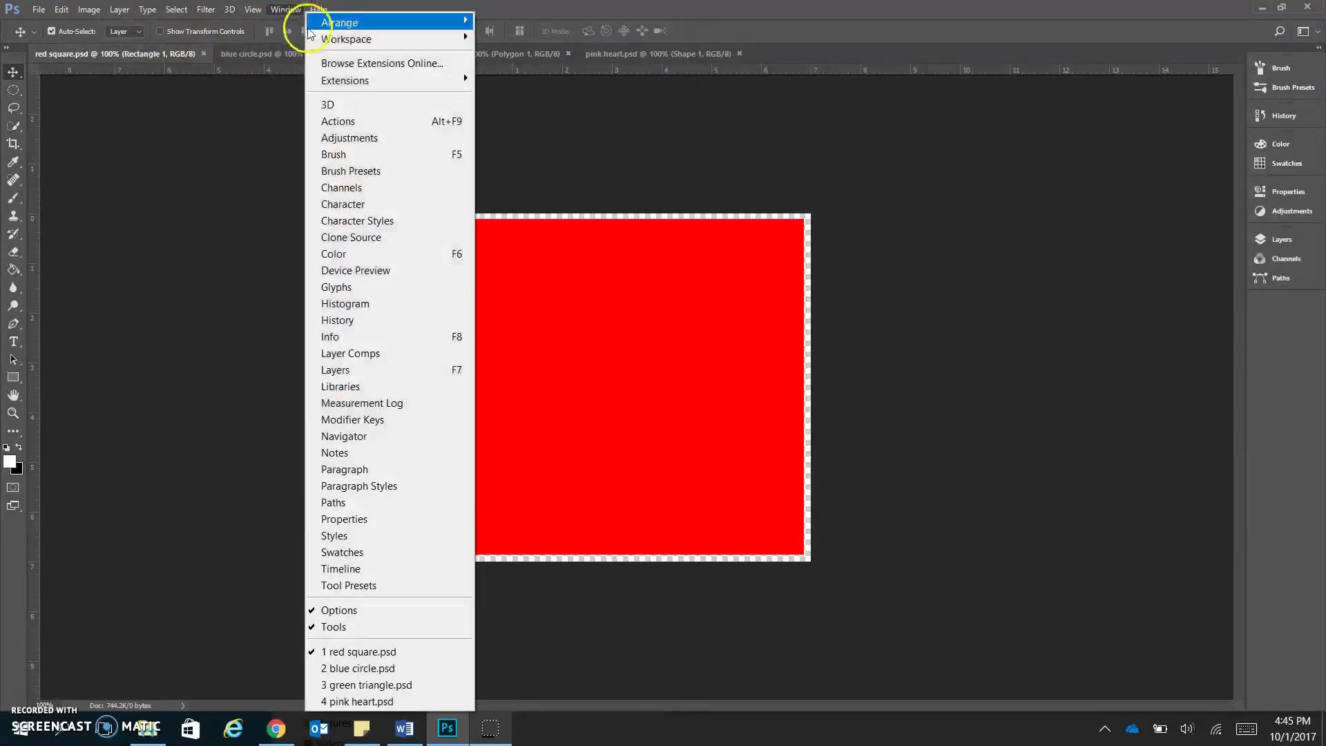
mouse_move(345, 39)
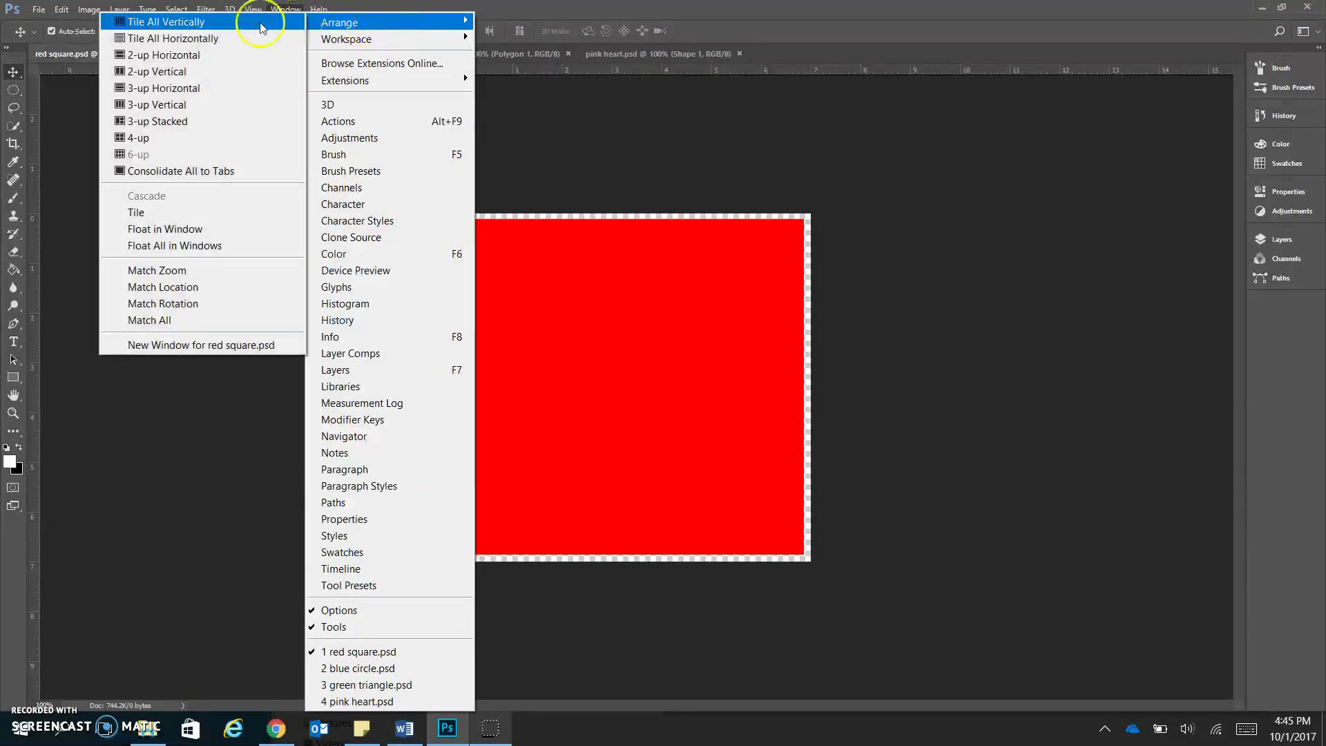
click(200, 71)
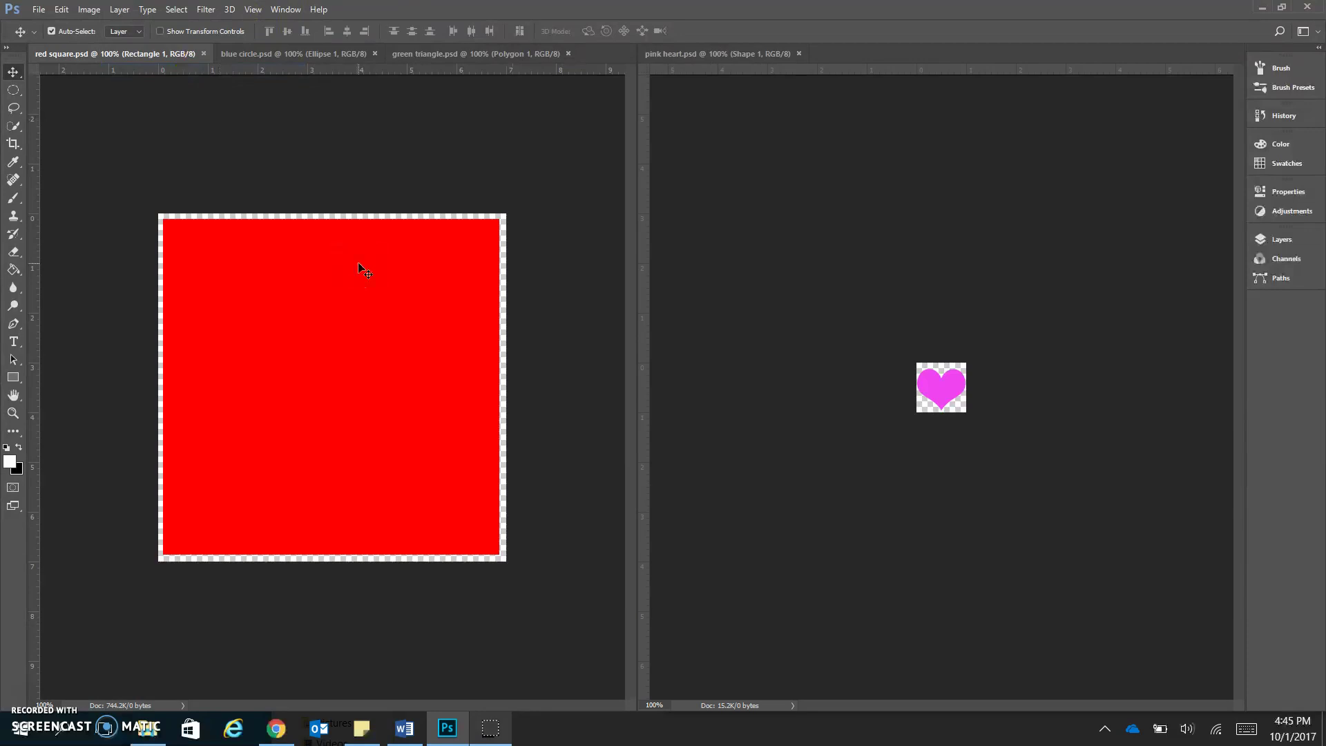
Step: Swap red square.psd and pink heart.psd between the two document panes and widen the red square's pane
drag(360, 264, 728, 228)
drag(109, 55, 744, 59)
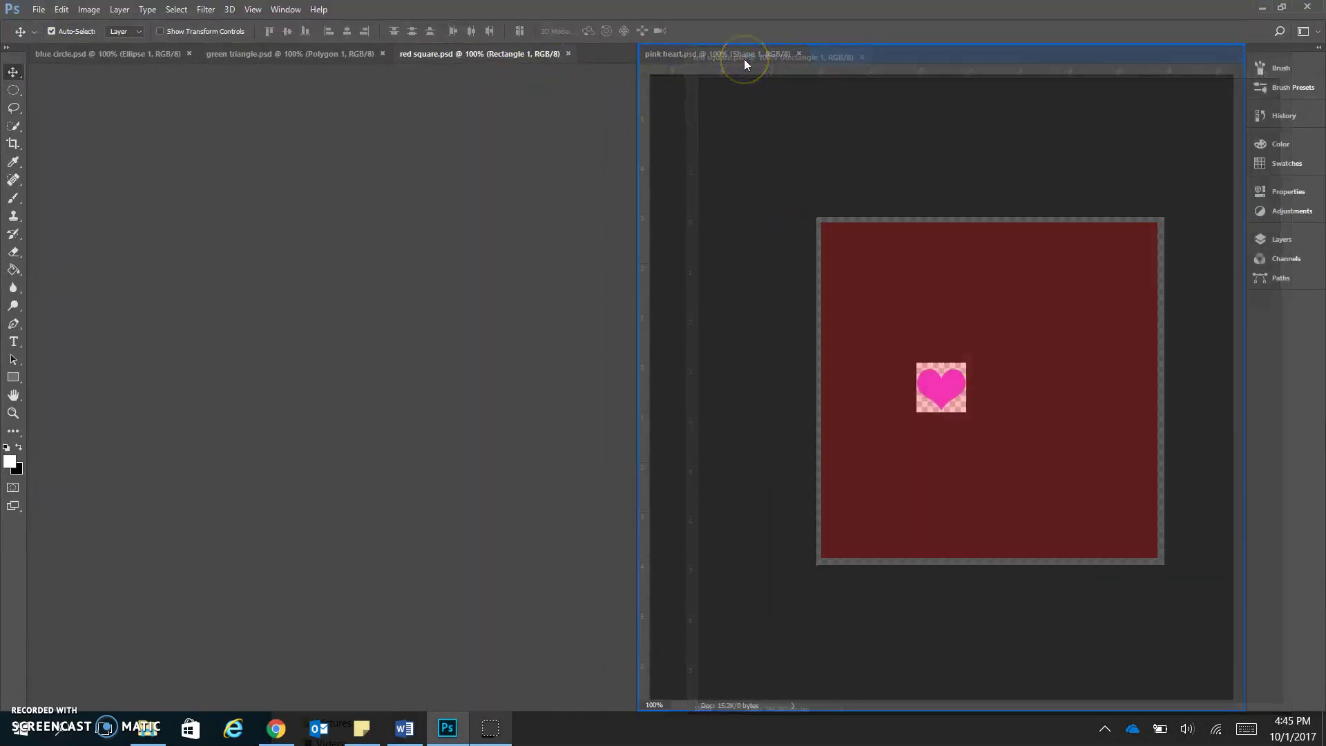
drag(743, 59, 549, 56)
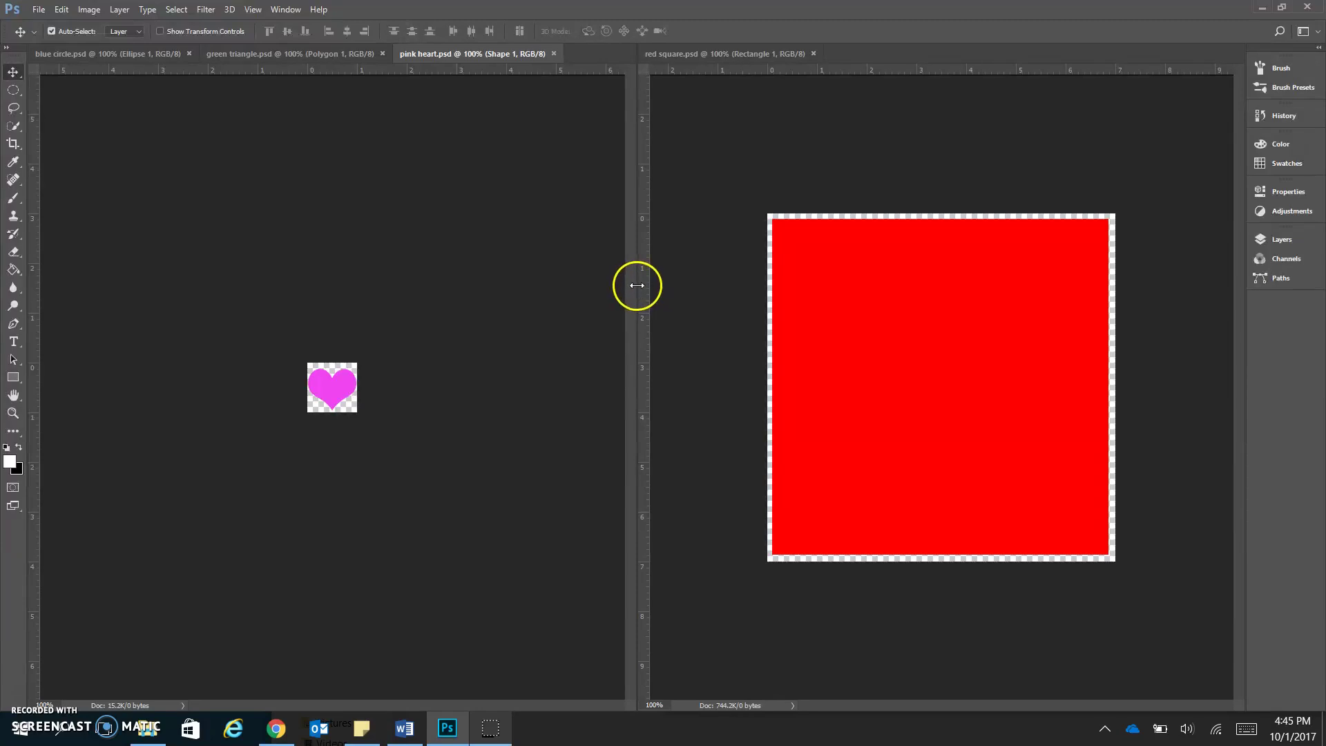
drag(636, 285, 286, 281)
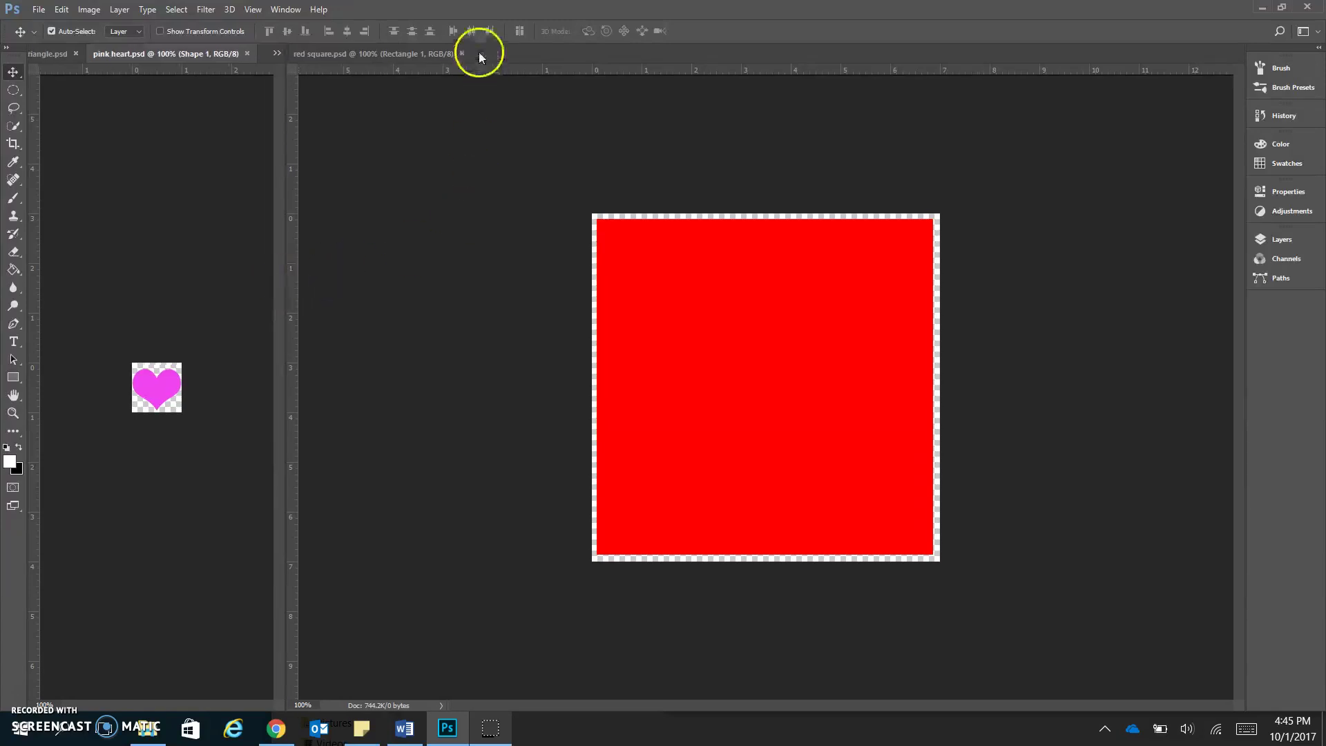
Step: Expand the collapsed panels and check that the Move Tool is the active tool in its group
click(1317, 47)
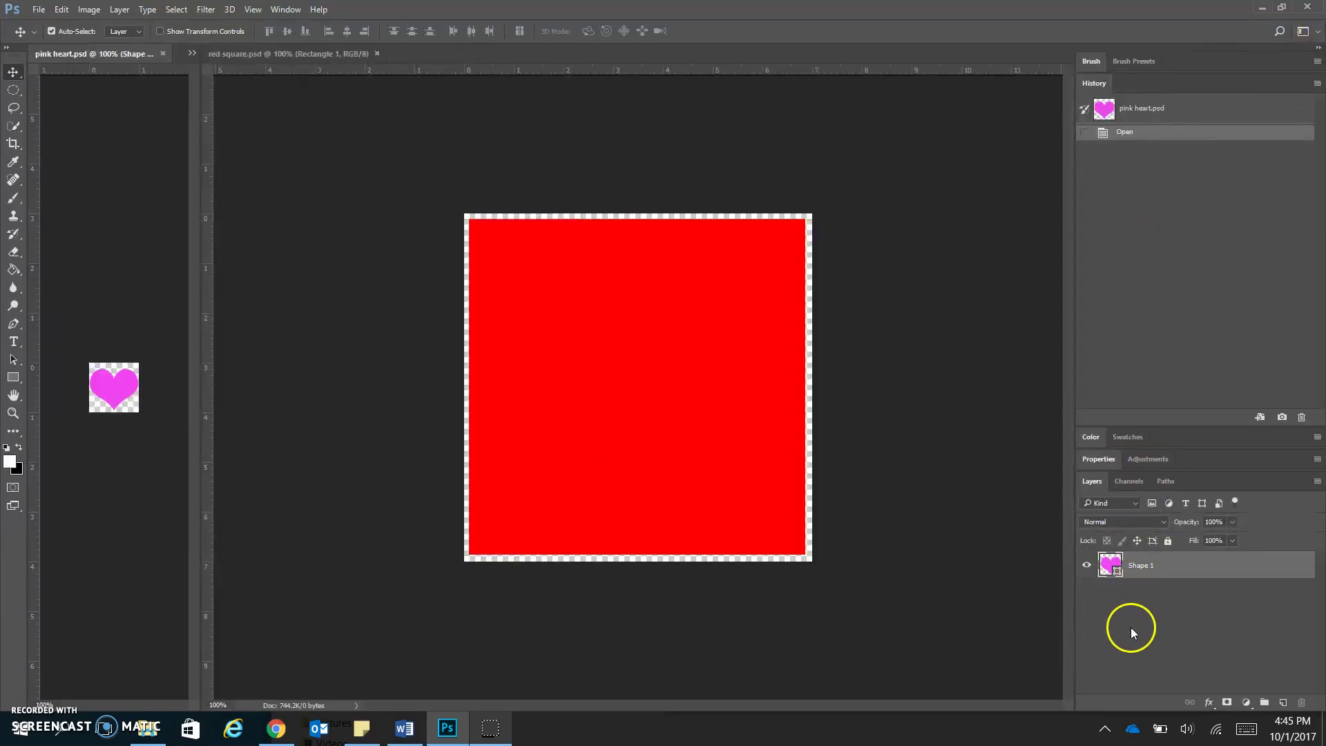
right_click(20, 76)
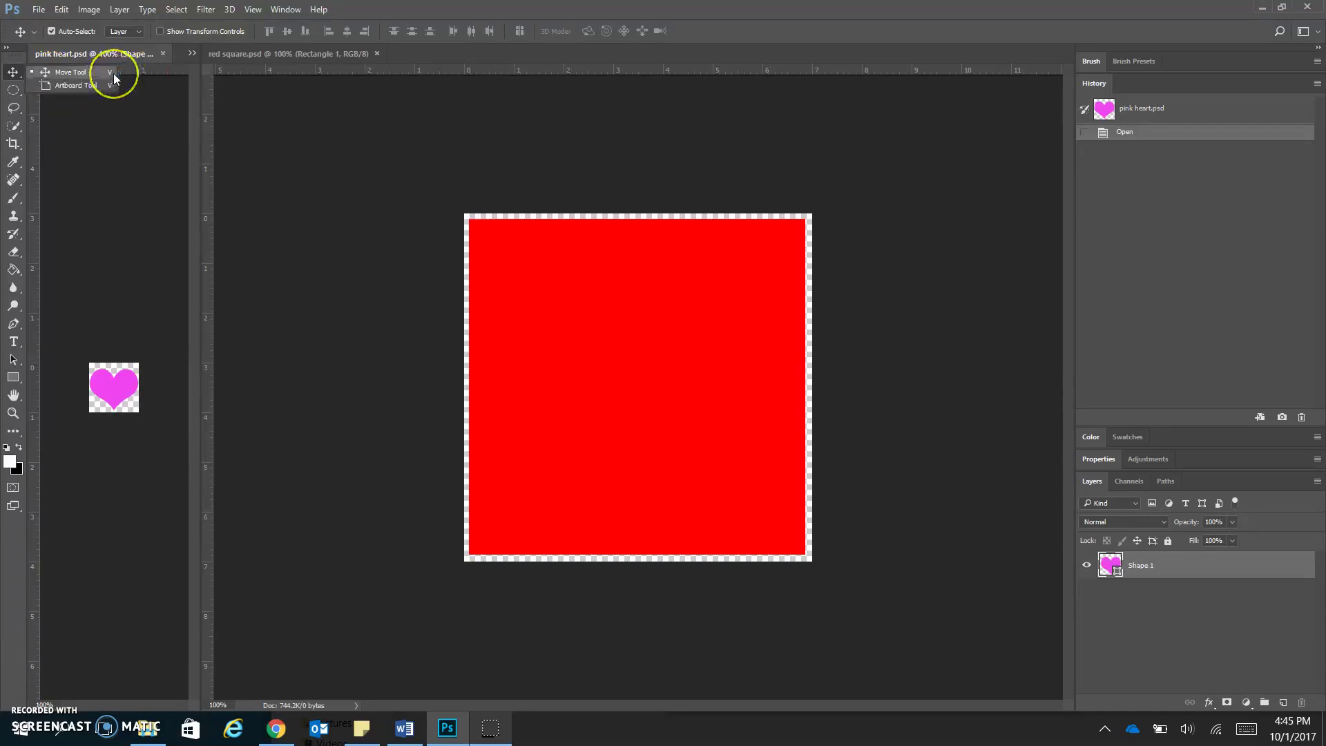
click(423, 20)
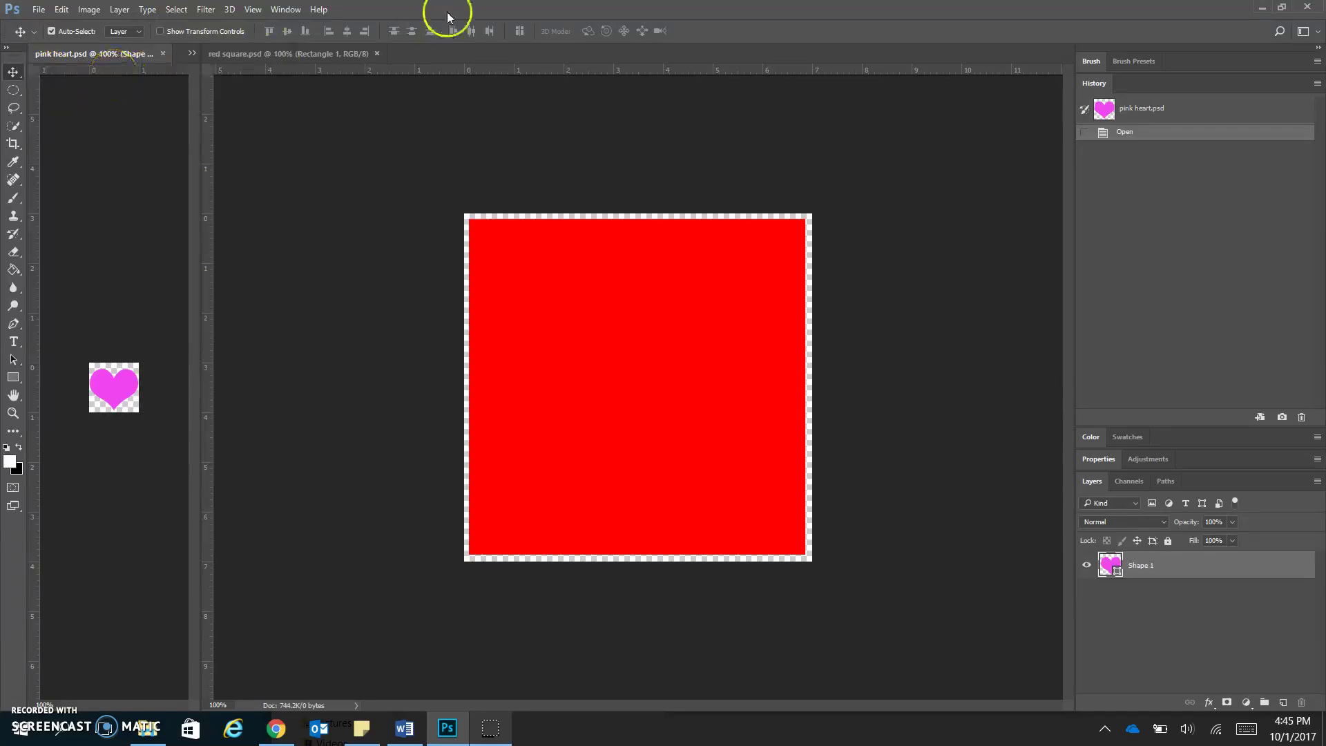
Step: Switch between the pink heart and red square documents and try Show Transform Controls on the red square, leaving it off
click(134, 52)
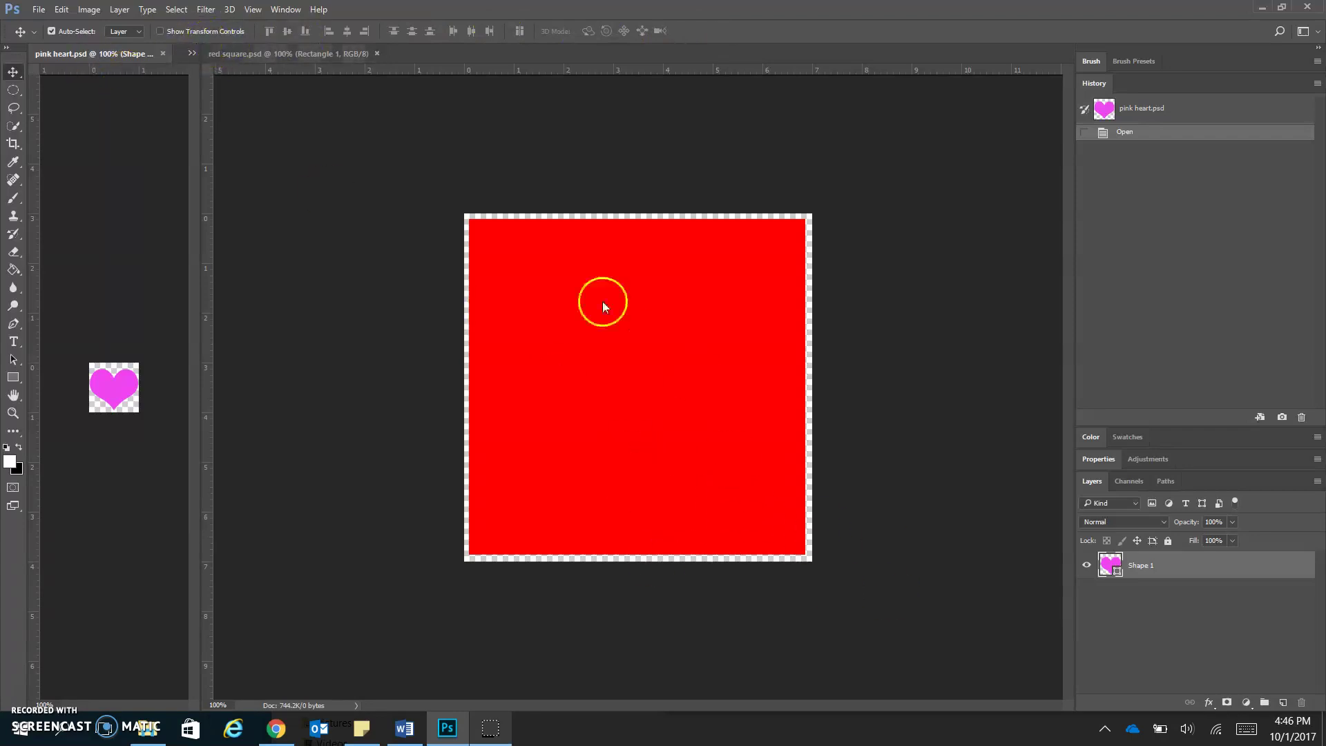
click(316, 212)
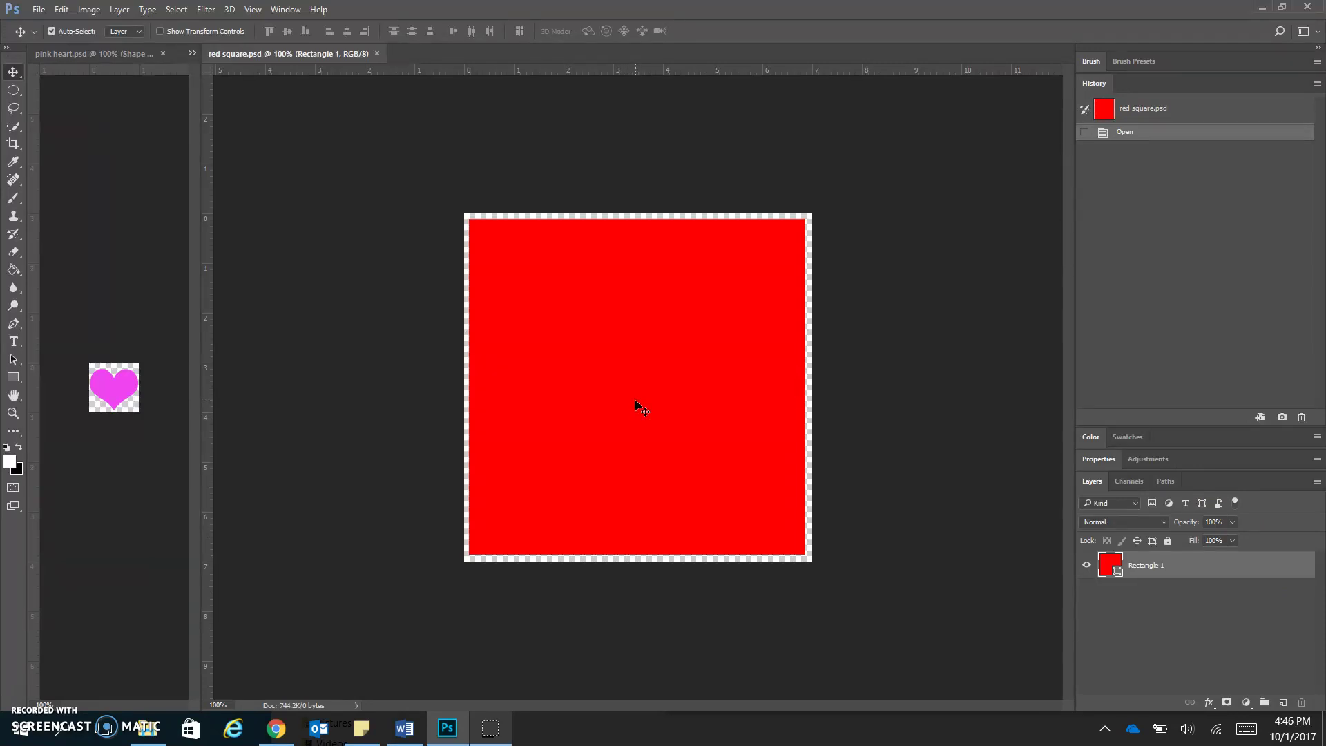
click(160, 32)
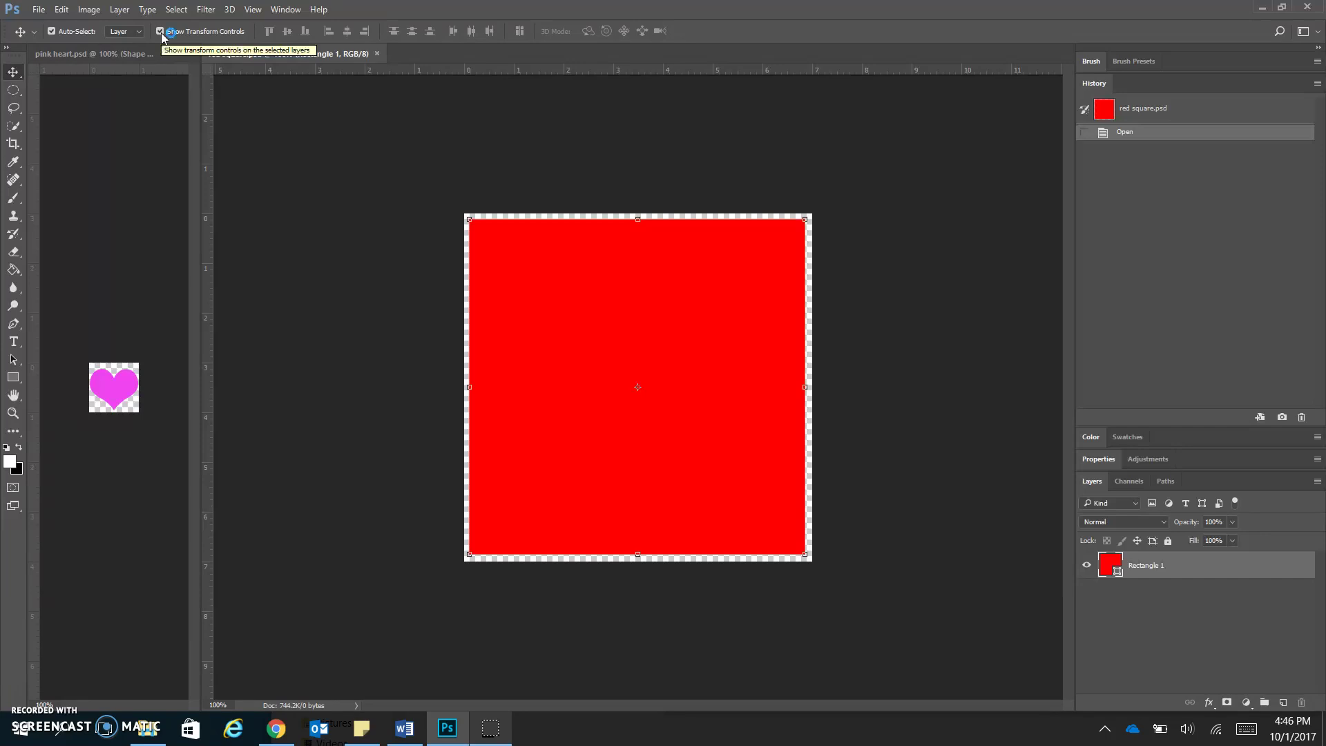
click(160, 32)
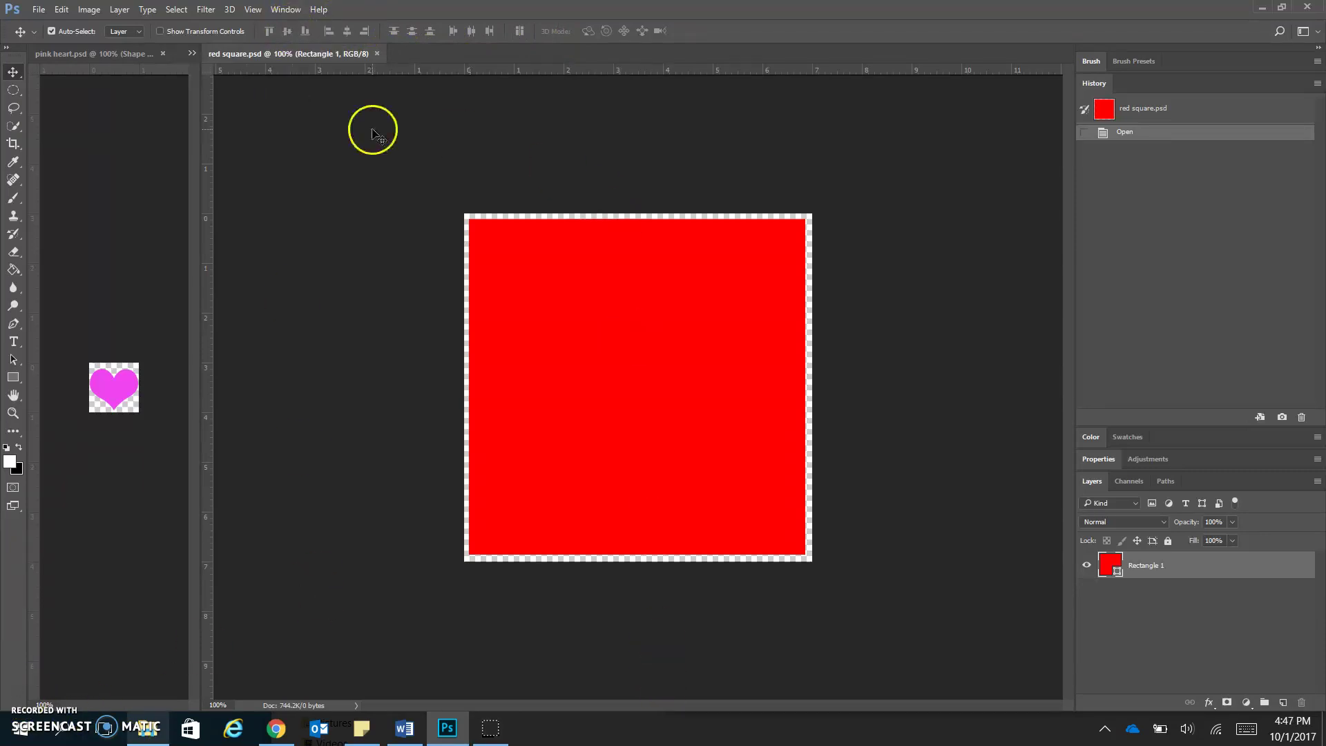
click(90, 282)
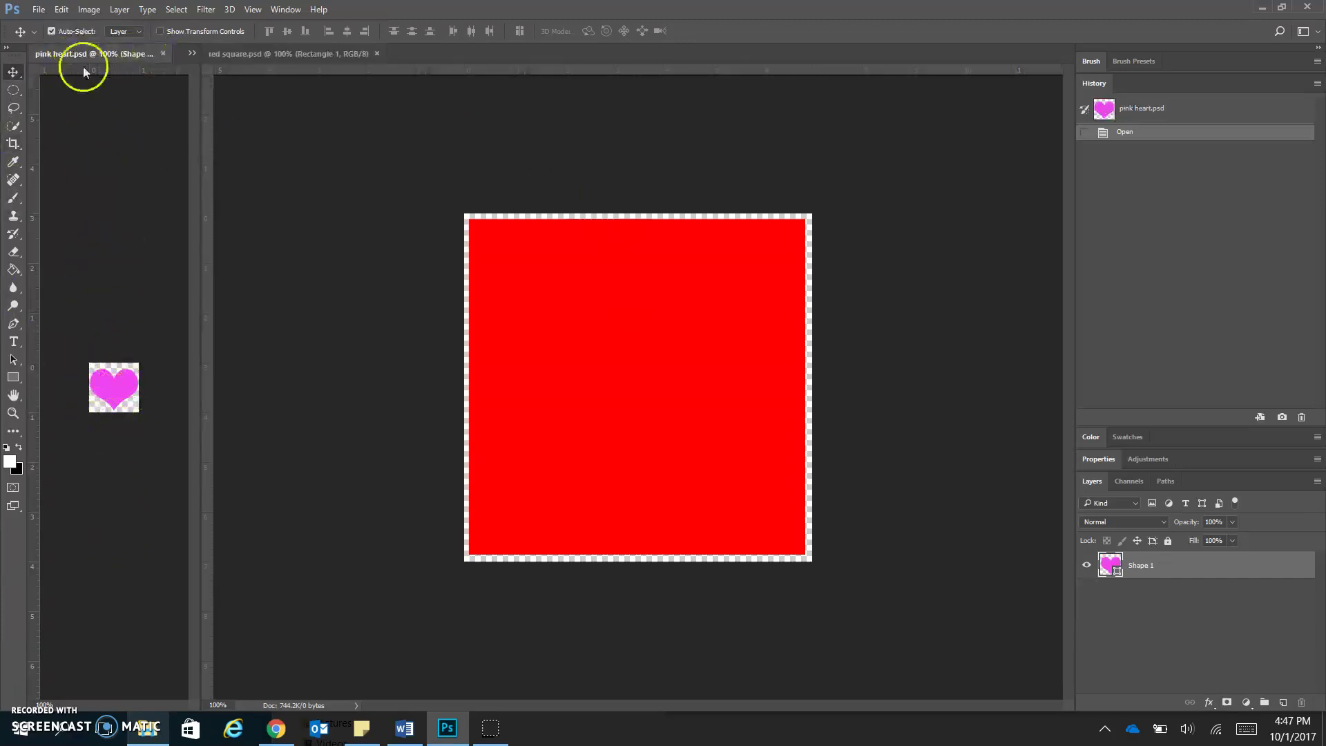
Step: View blue circle.psd and green triangle.psd in the narrow document pane, and return to pink heart.psd
click(192, 53)
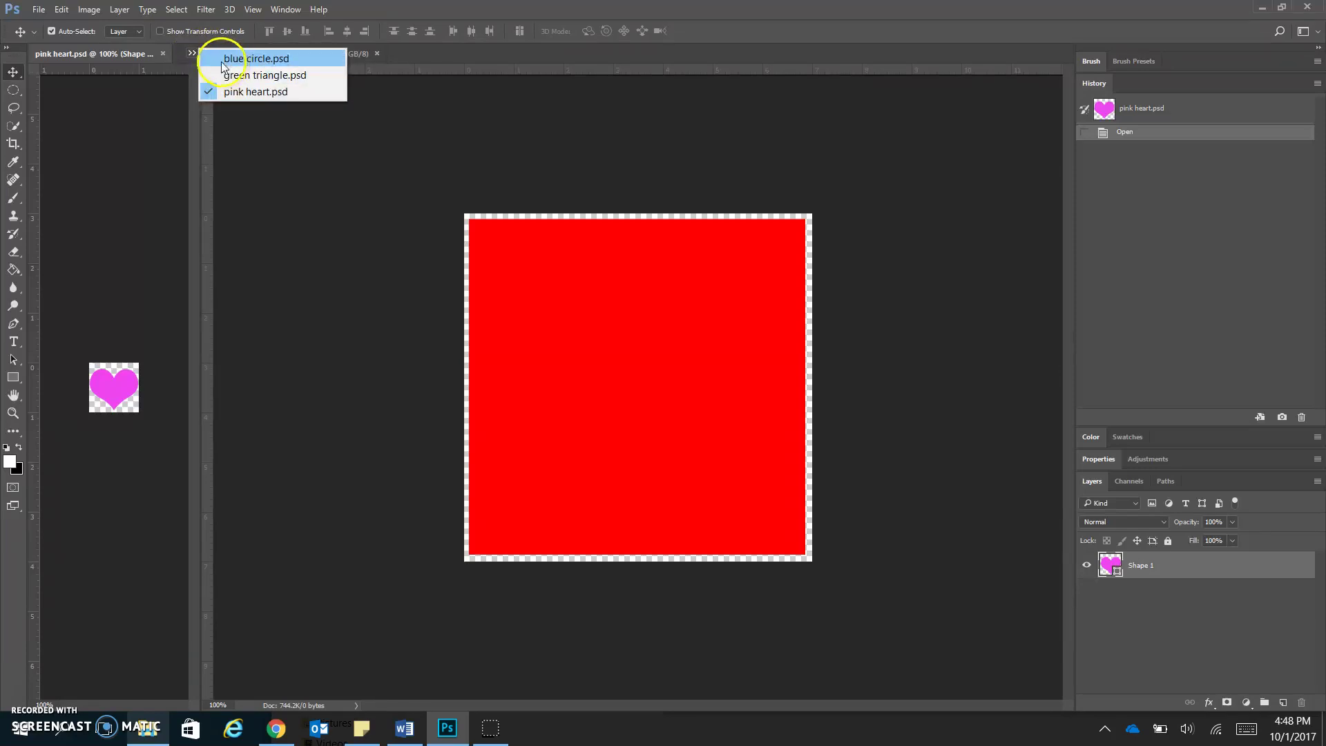
click(221, 59)
click(192, 54)
click(218, 74)
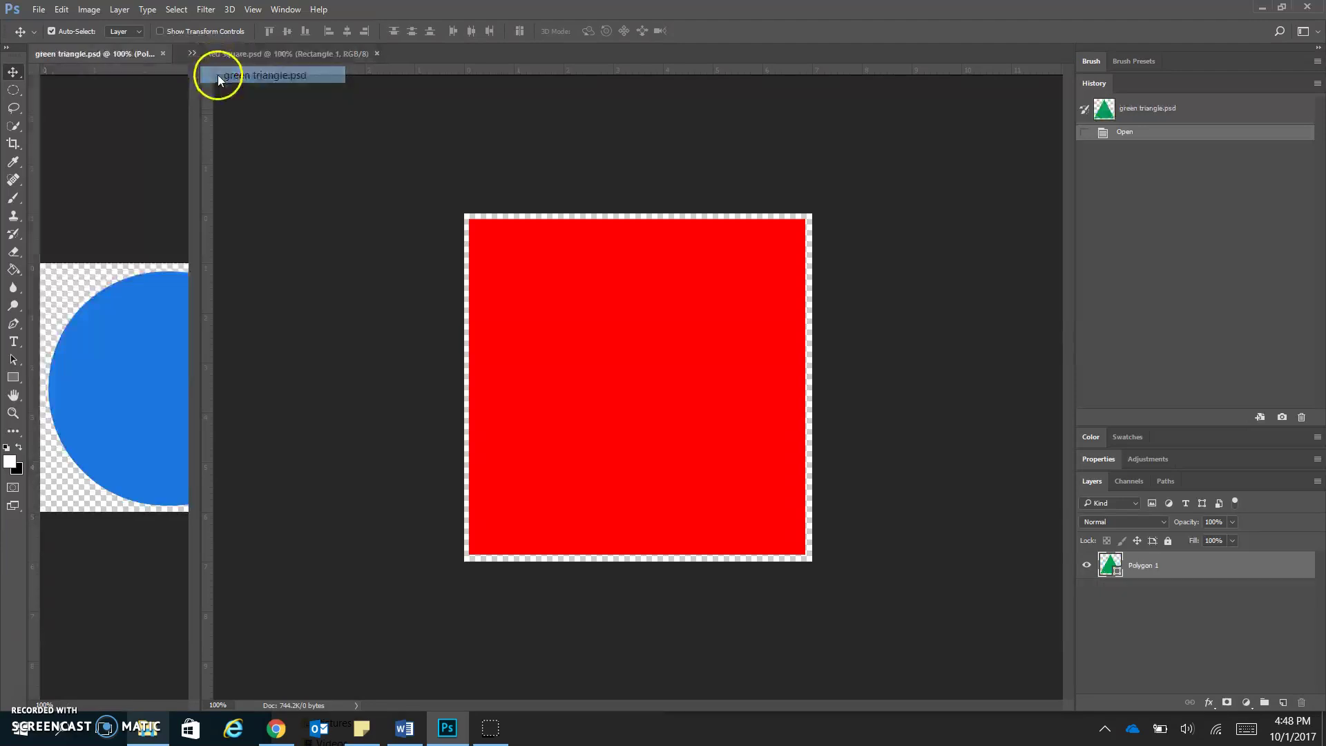
click(192, 54)
click(208, 91)
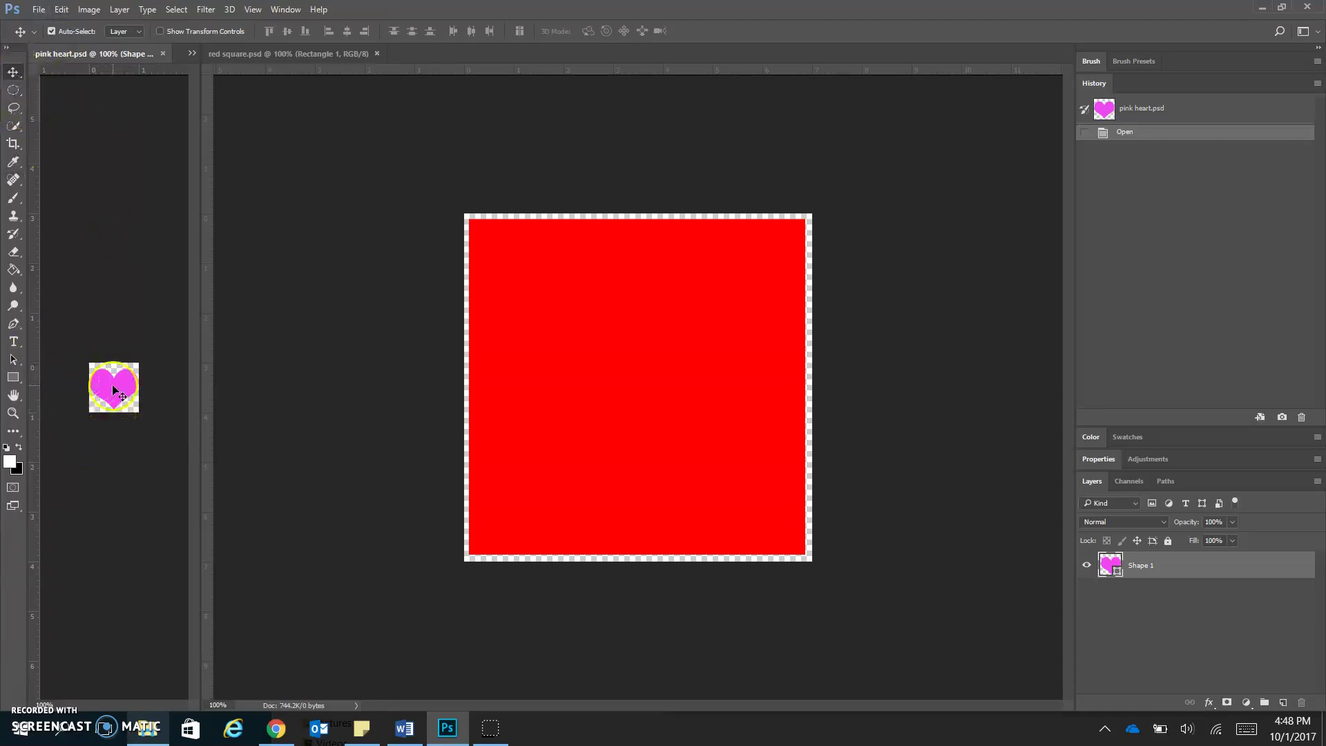
Step: Copy the pink heart into the red square document and place it in the square's lower-left area, undoing a trial move of the square
drag(185, 384, 679, 377)
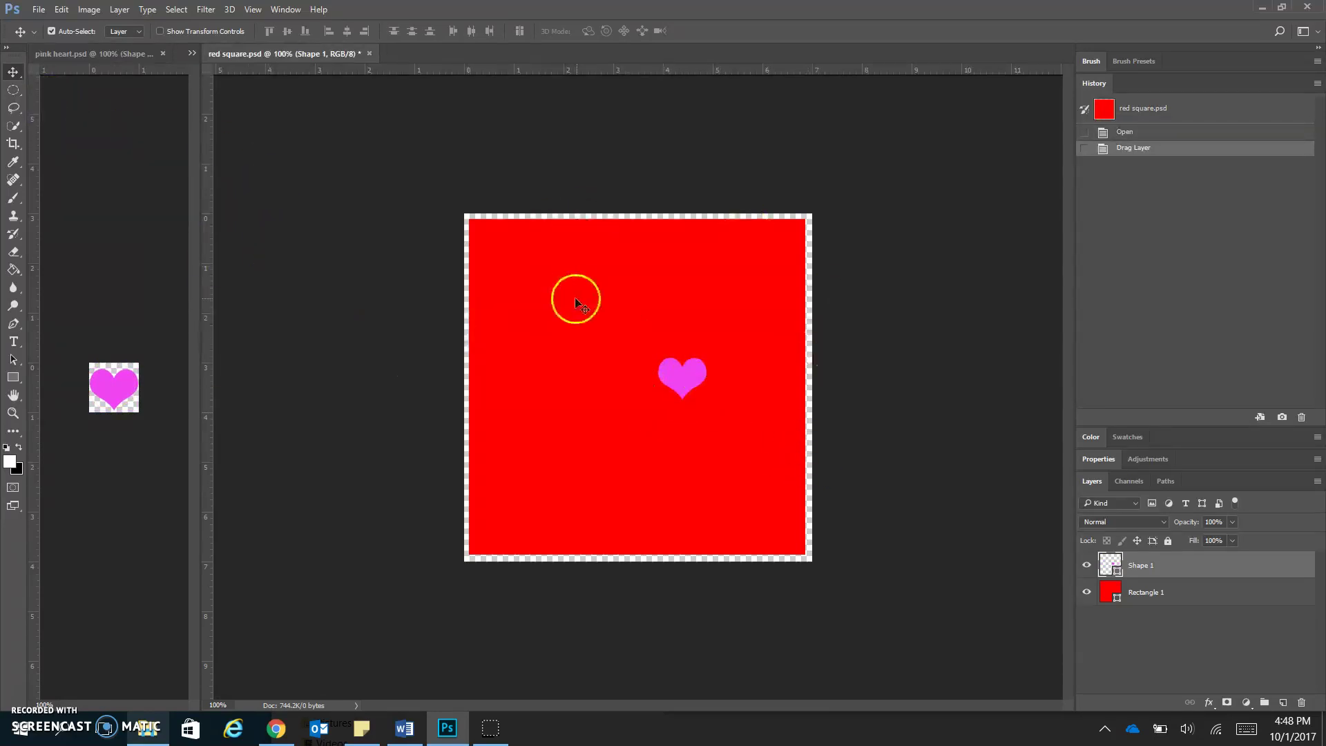
drag(693, 382, 643, 391)
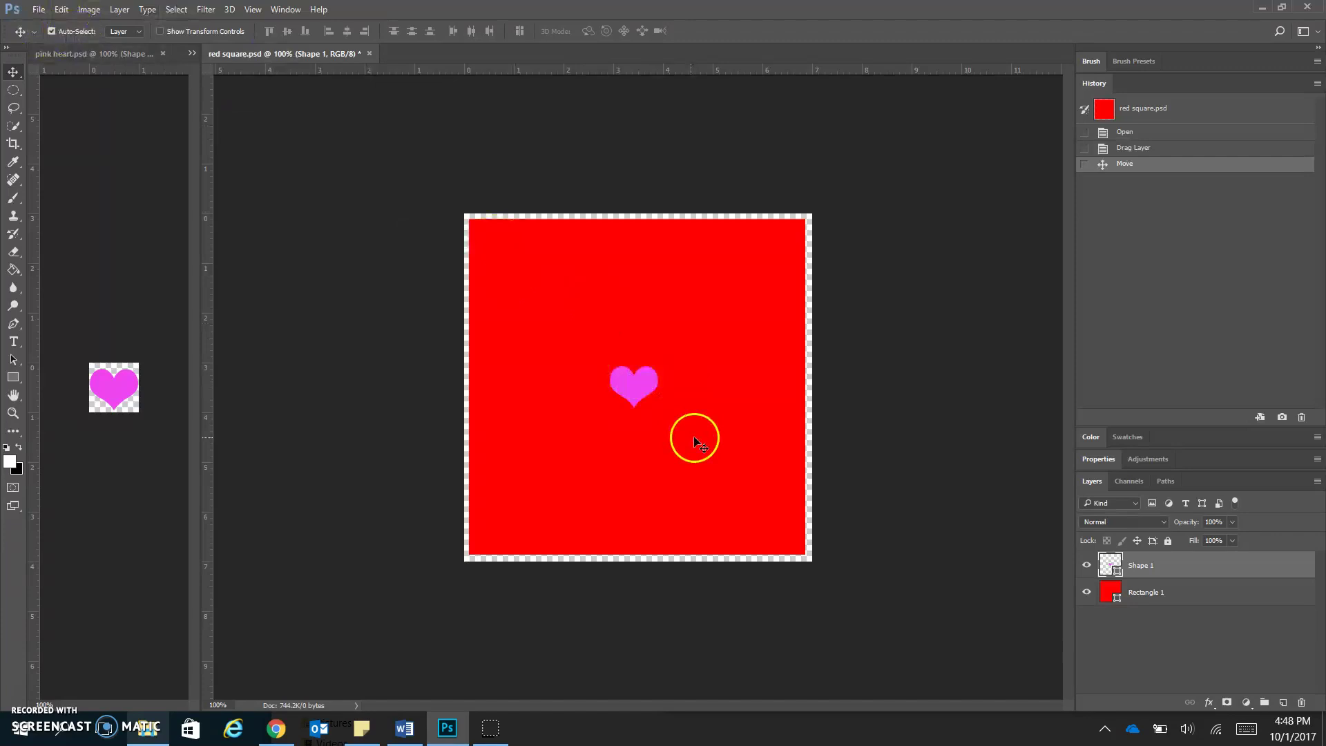
drag(683, 434, 715, 433)
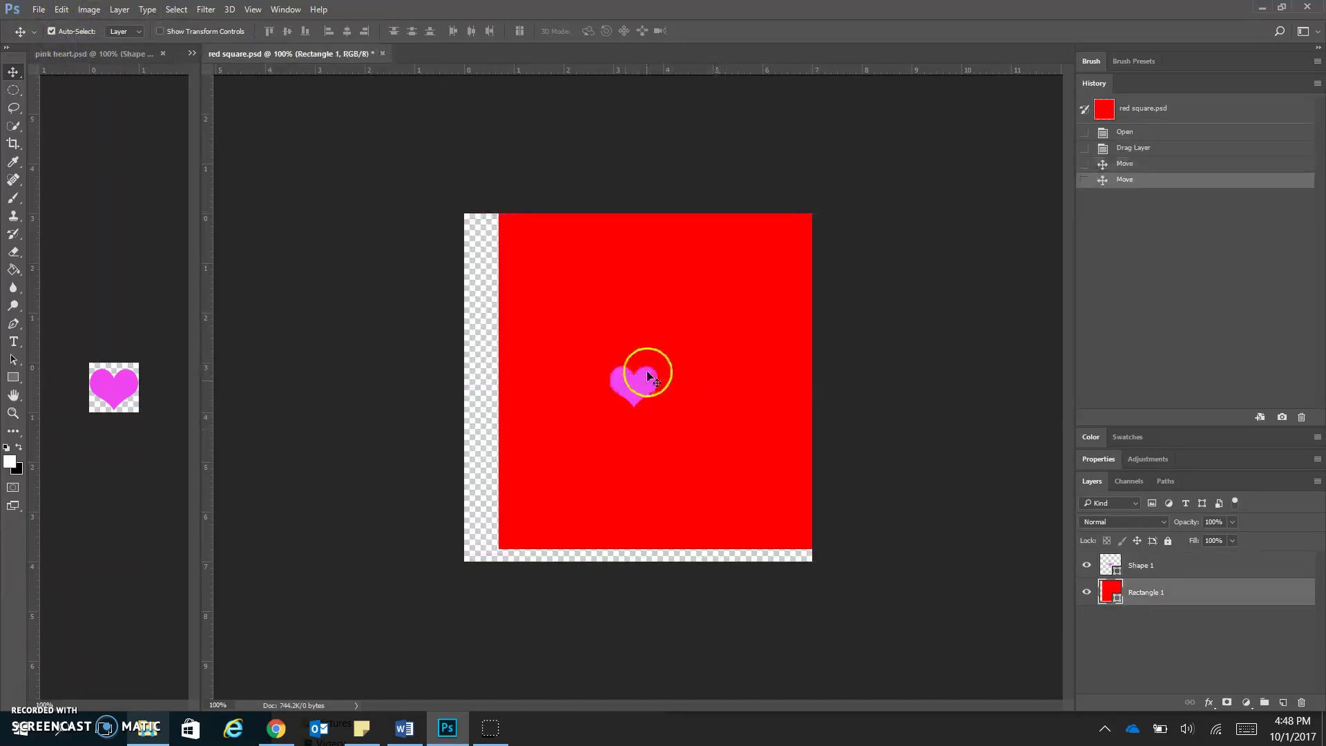
key(ctrl+z)
drag(639, 378, 562, 455)
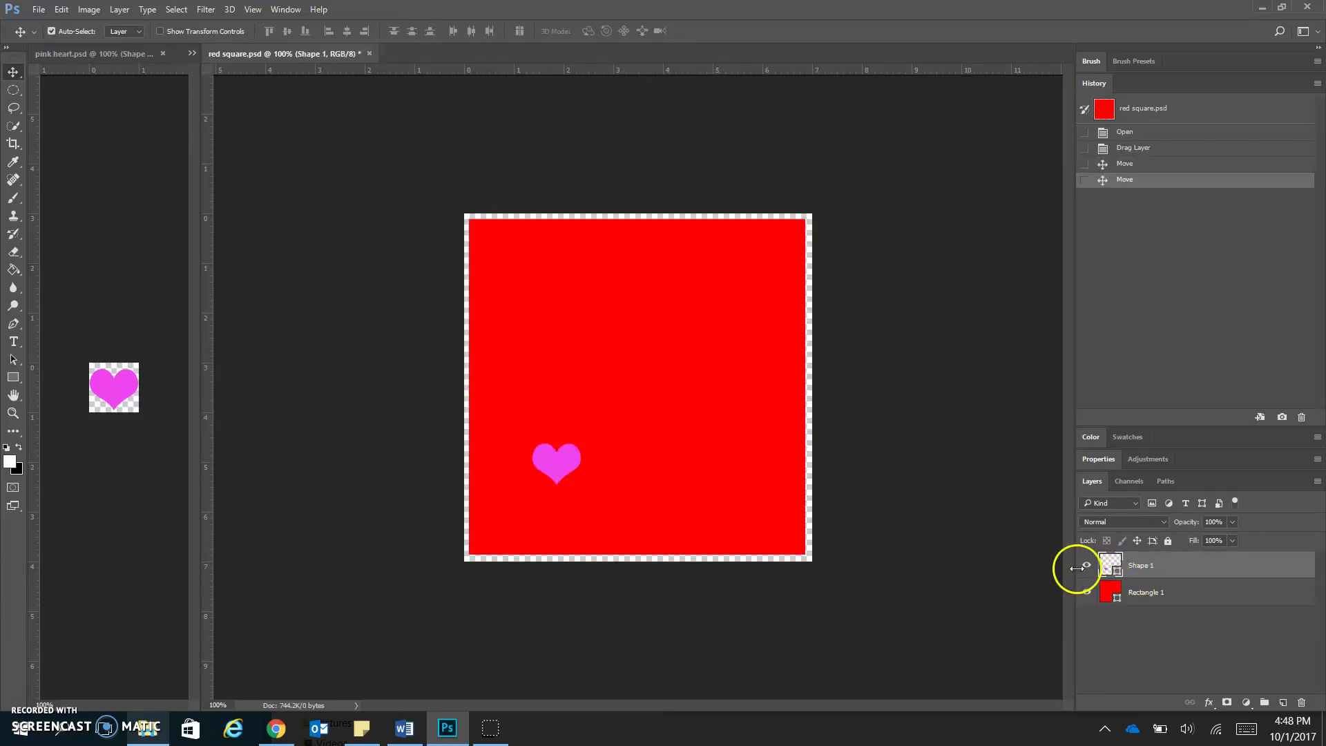
drag(545, 463, 554, 452)
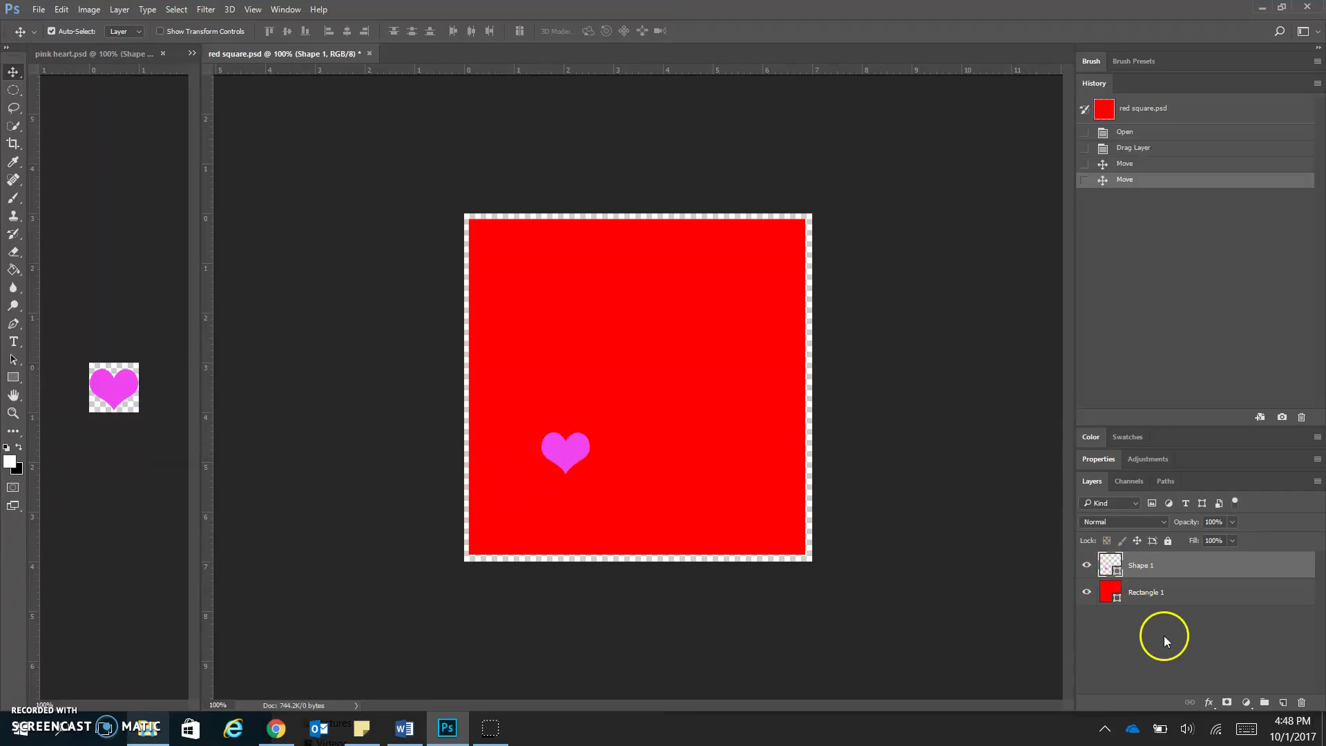
Step: Copy two more pink hearts into the red square document, one near its centre and one in its lower-right area
click(686, 516)
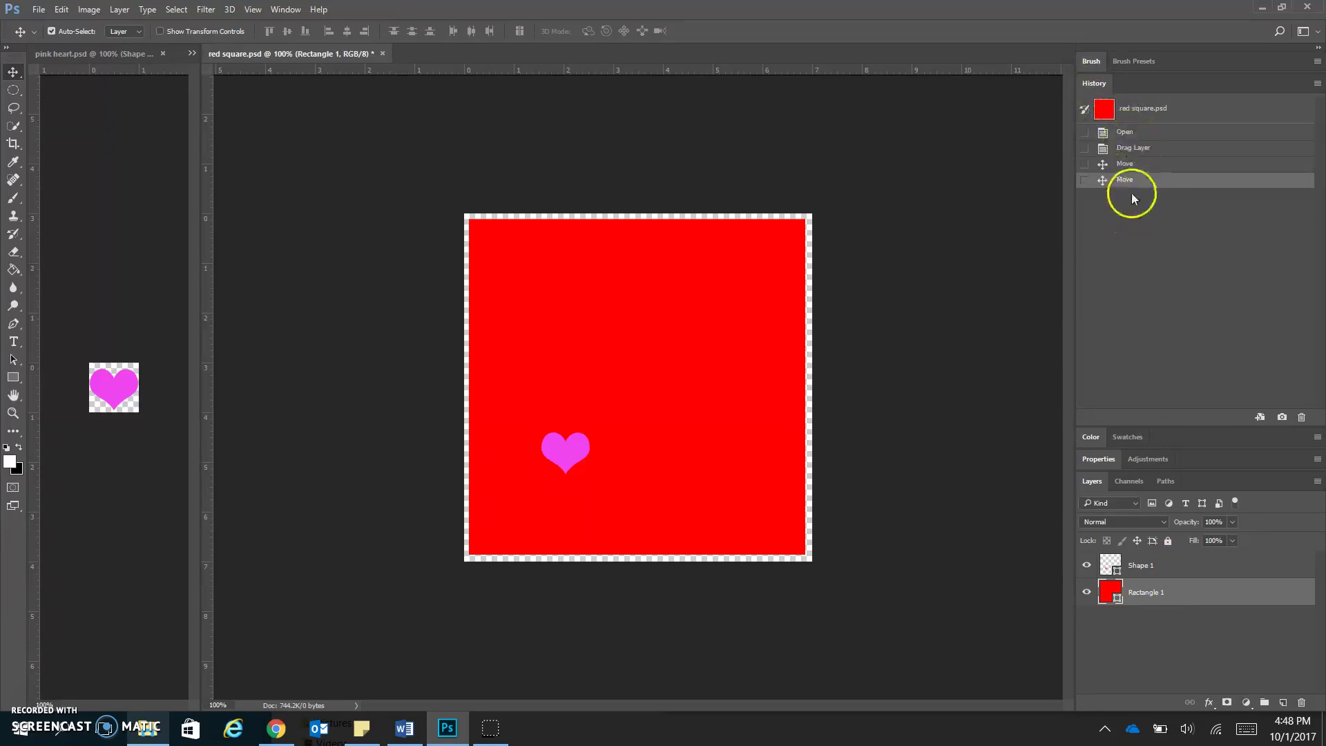
drag(121, 387, 648, 362)
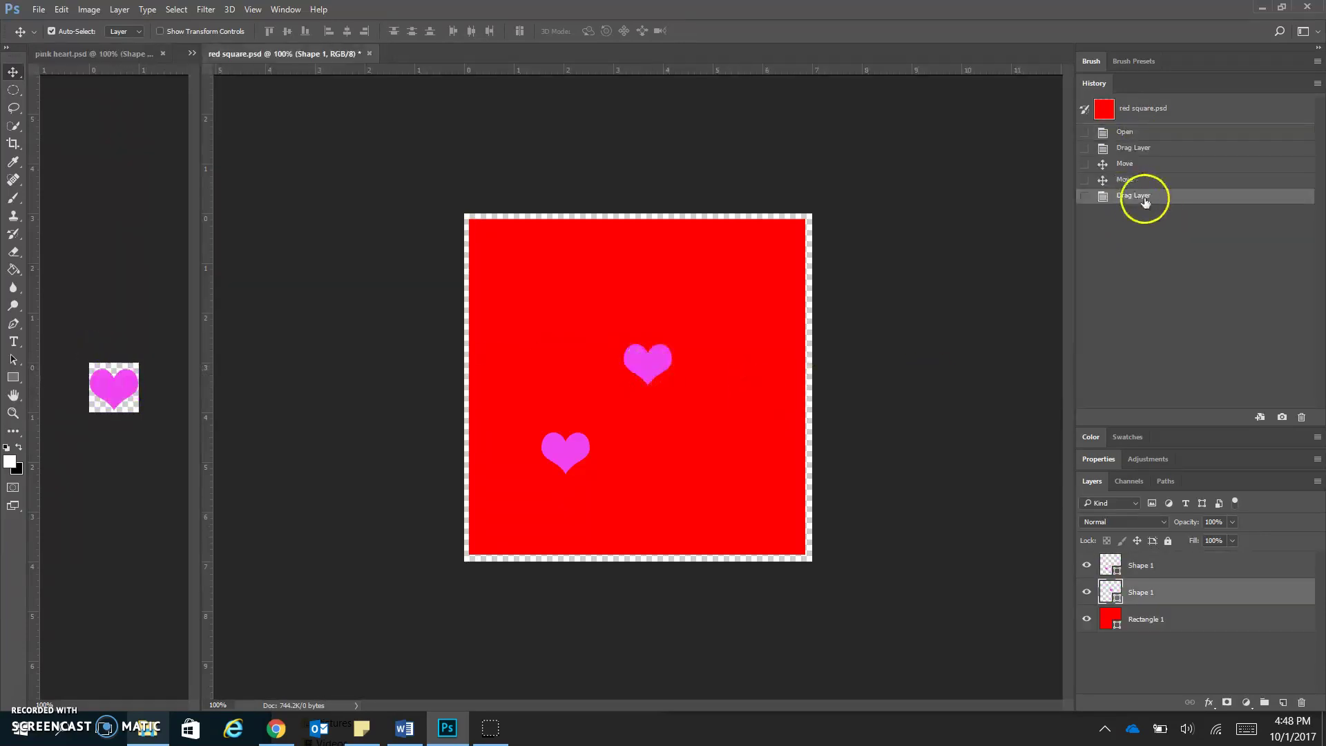
drag(126, 396, 507, 442)
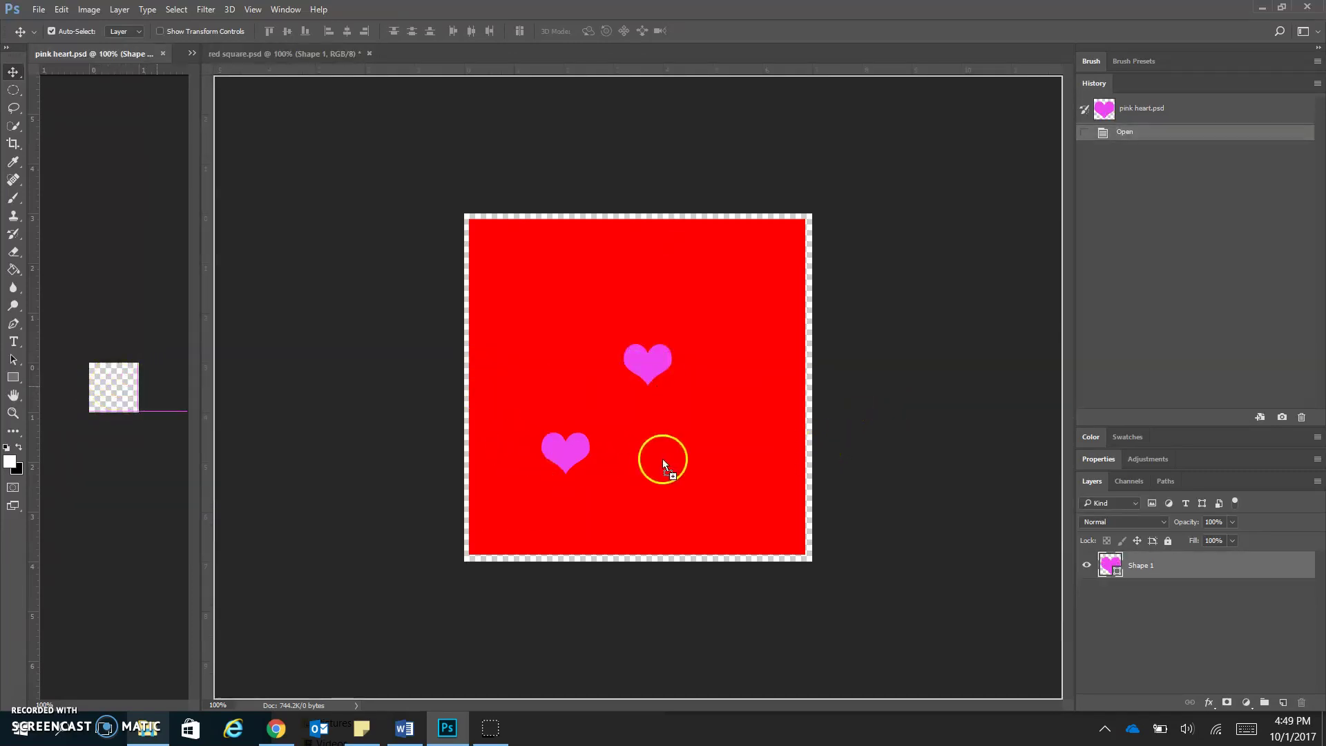
drag(662, 458, 697, 471)
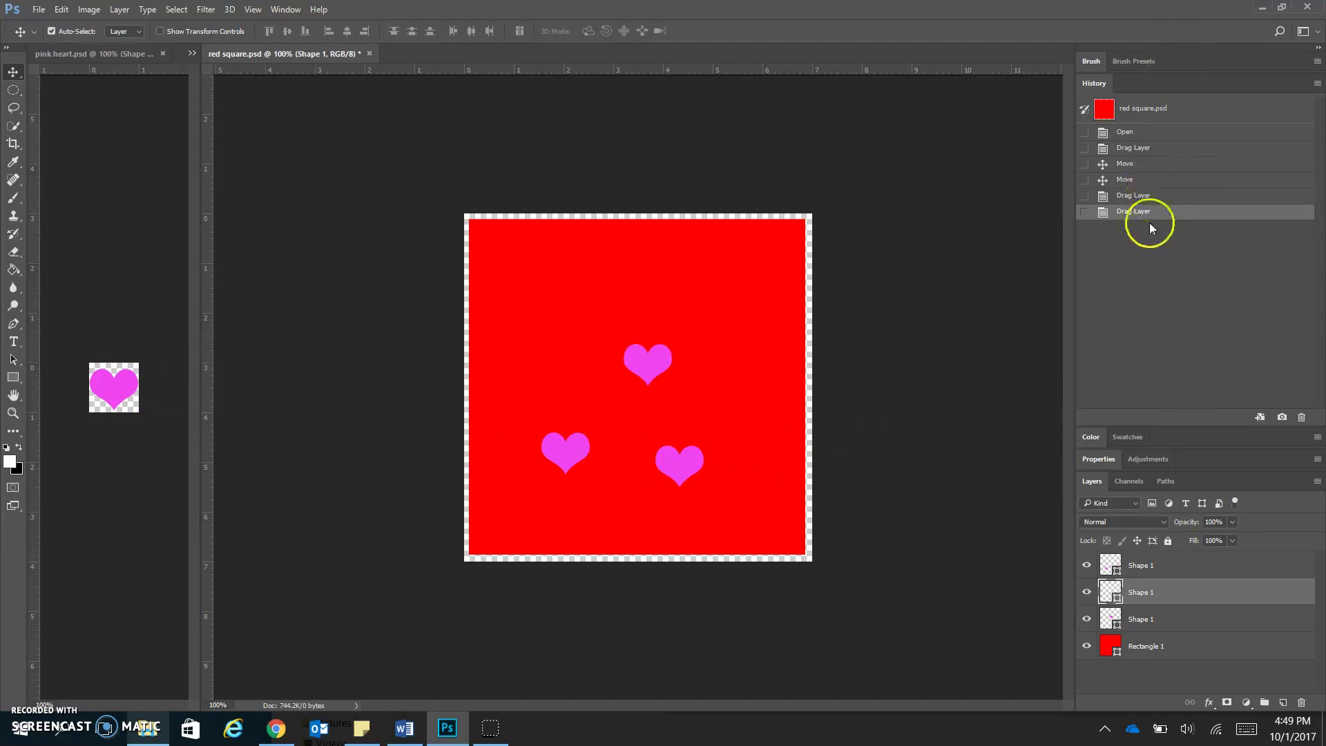
Step: Select the three heart layers in turn and spread the hearts to the square's upper left, upper right and lower middle
click(1145, 559)
click(1148, 592)
click(1157, 621)
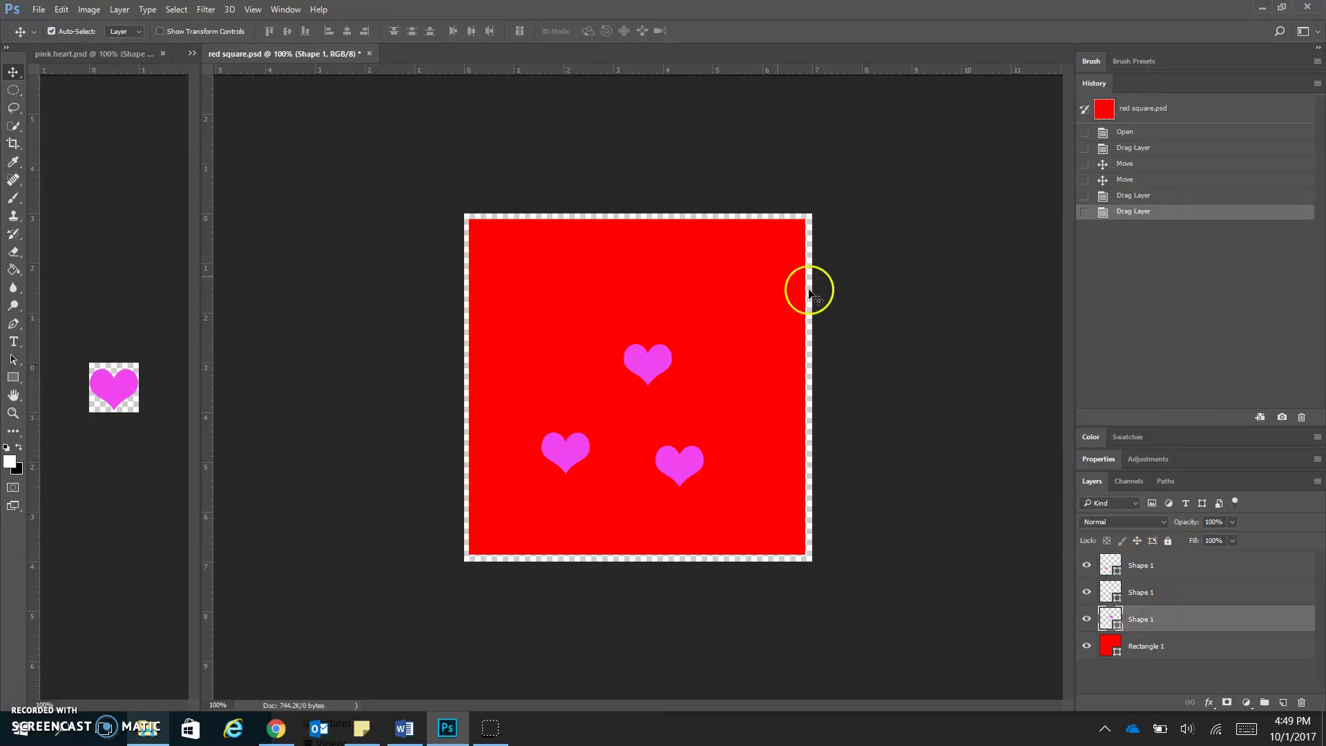
drag(652, 368, 553, 308)
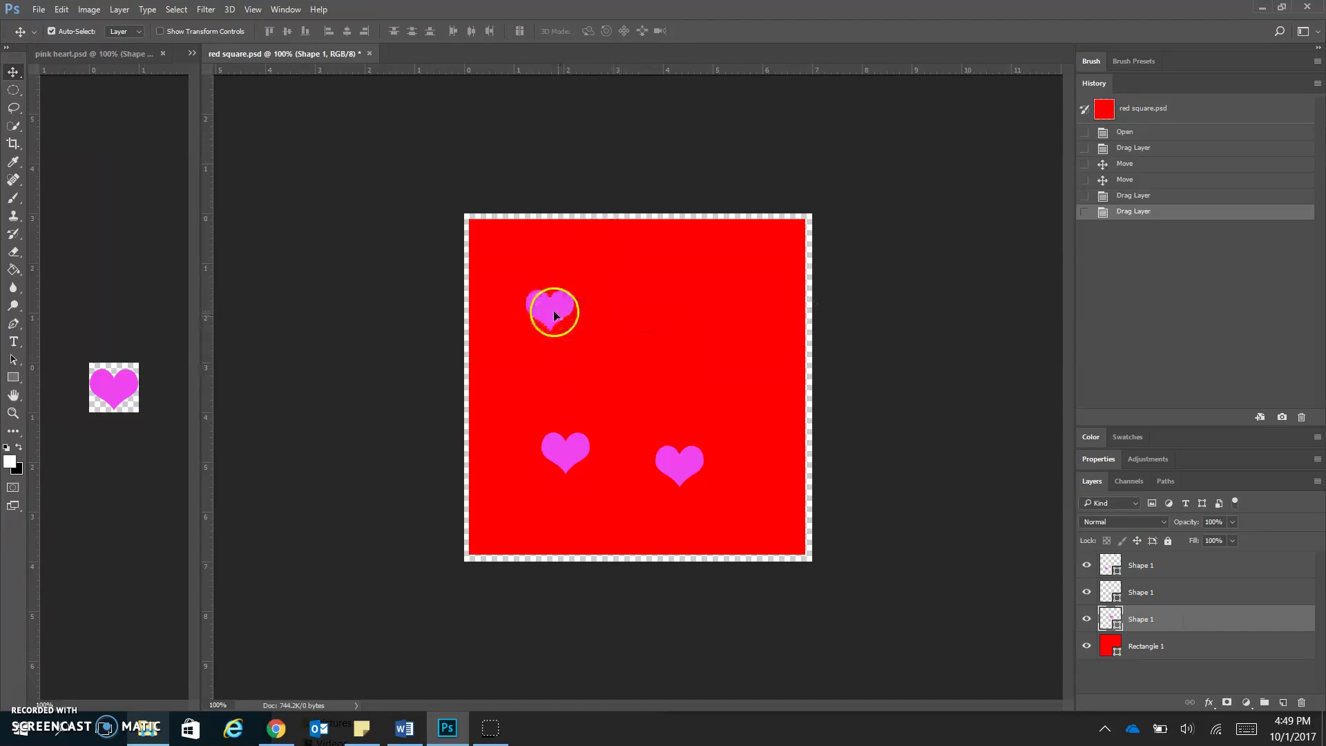
click(674, 464)
drag(673, 464, 735, 494)
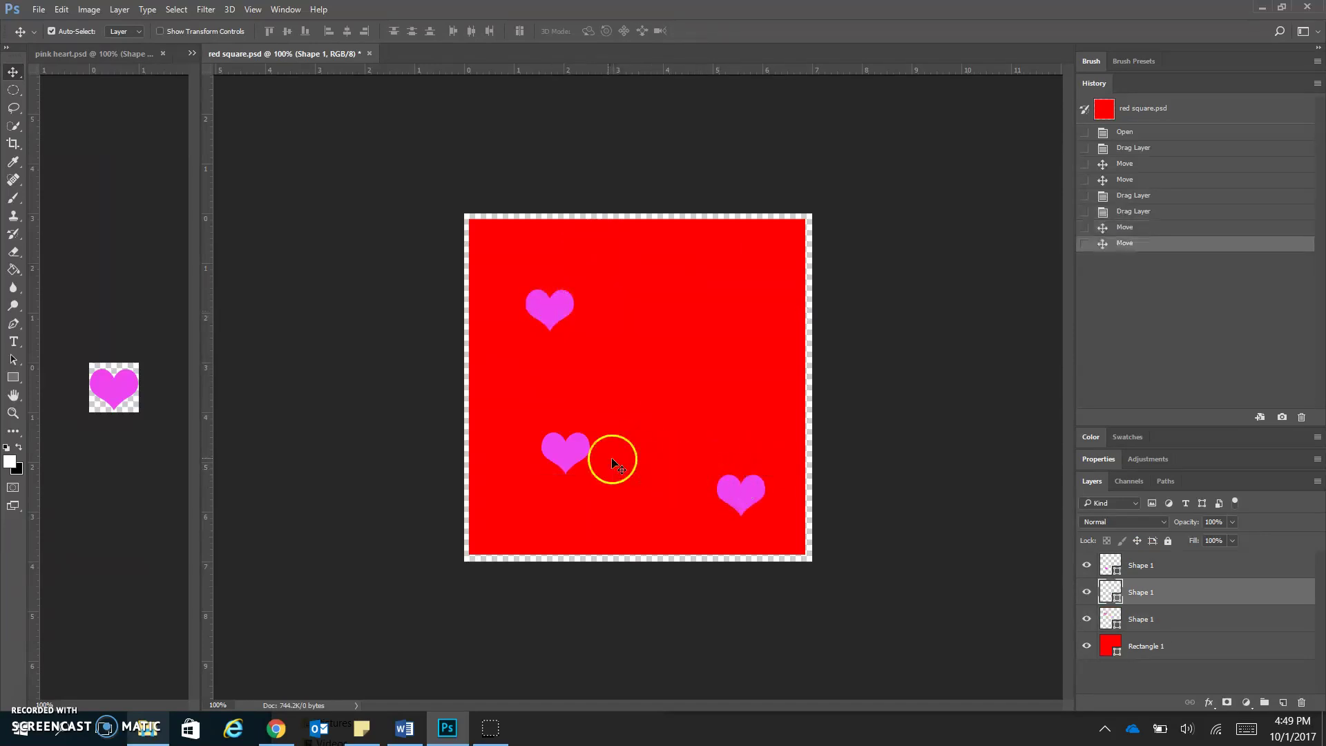
drag(560, 454, 692, 329)
drag(751, 492, 625, 492)
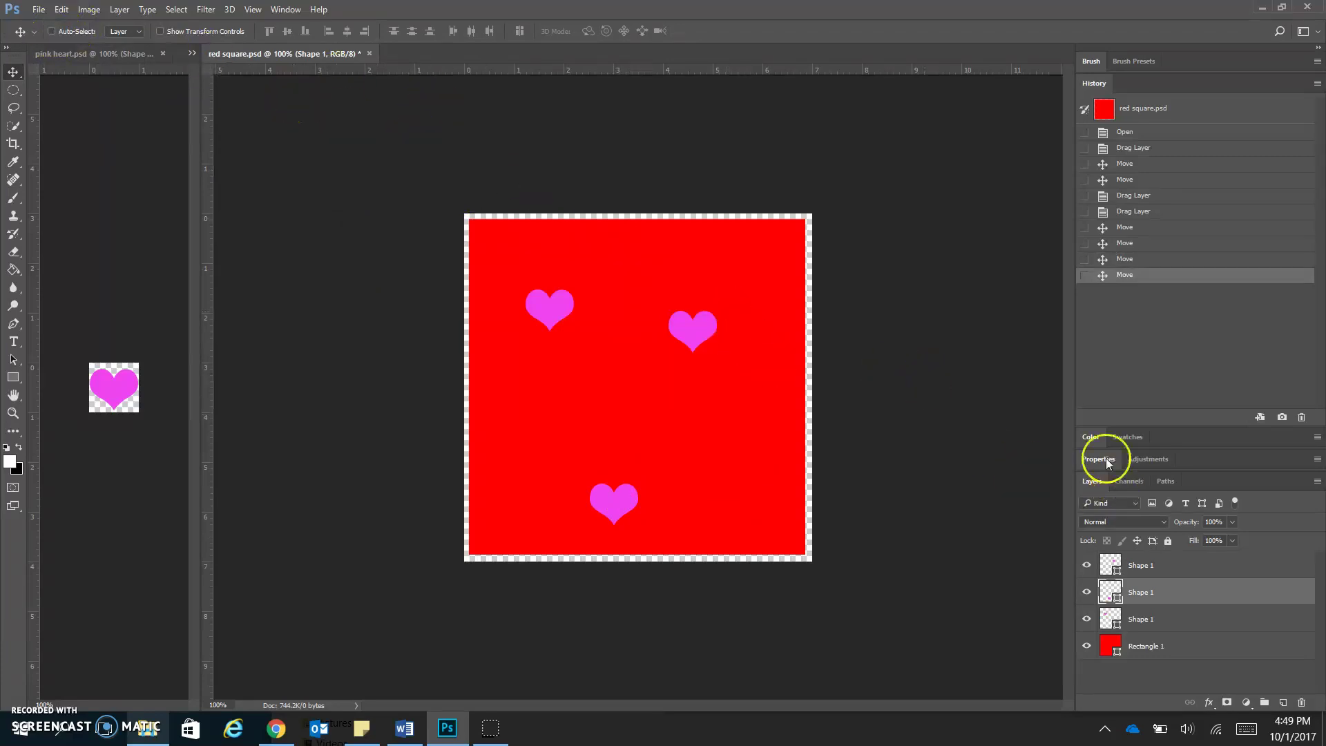
Step: With Auto-Select off, select the topmost Shape 1 layer, move its heart closer to the square's upper-right corner, and re-enable Auto-Select
drag(715, 334, 700, 328)
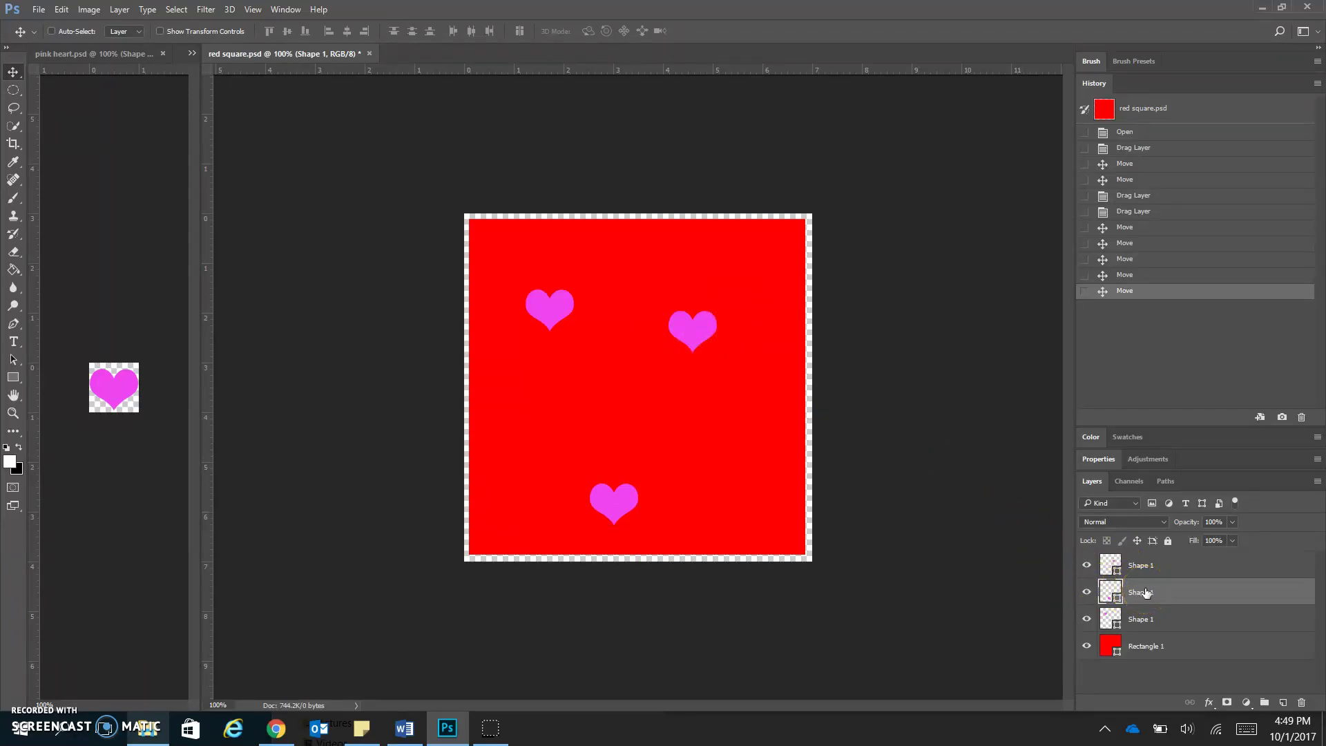
drag(1130, 594, 1125, 551)
drag(700, 328, 738, 311)
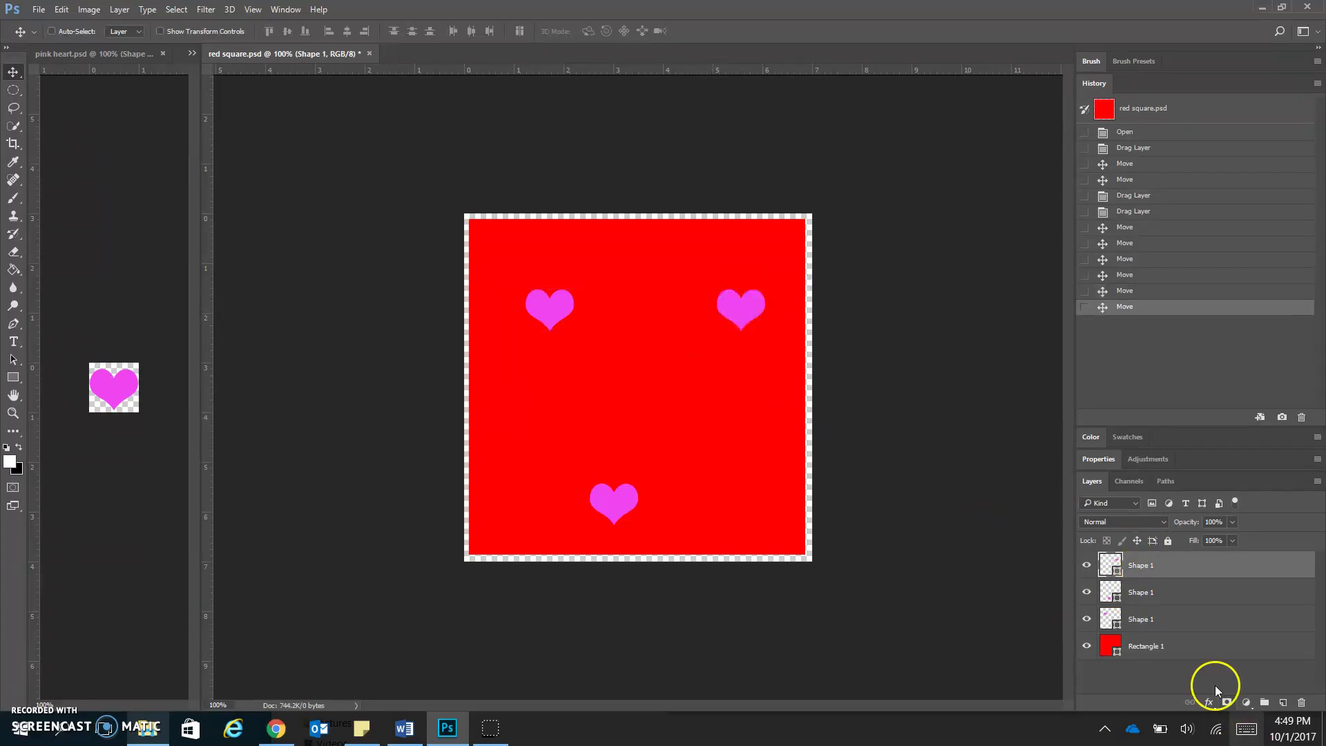
click(69, 33)
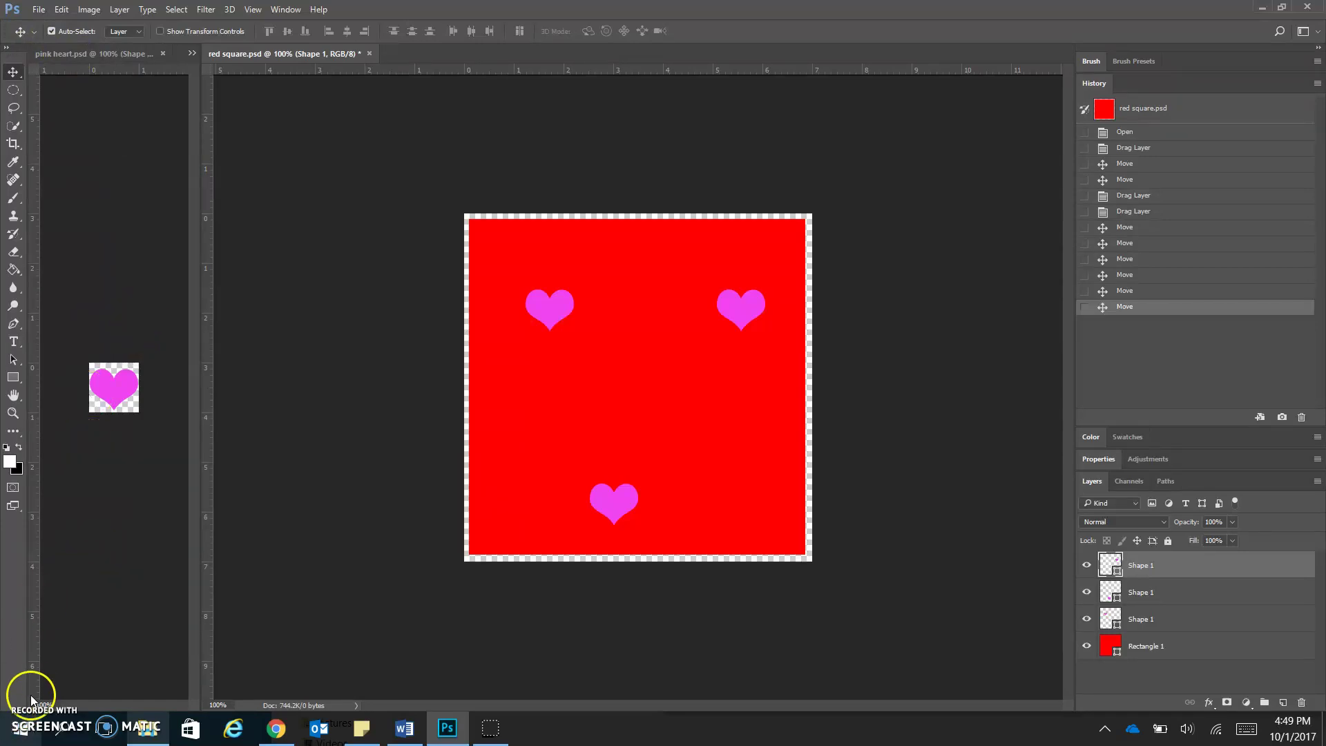
Step: Copy the triangle from green triangle.psd into the red square document and position it overlapping the lower heart
click(192, 55)
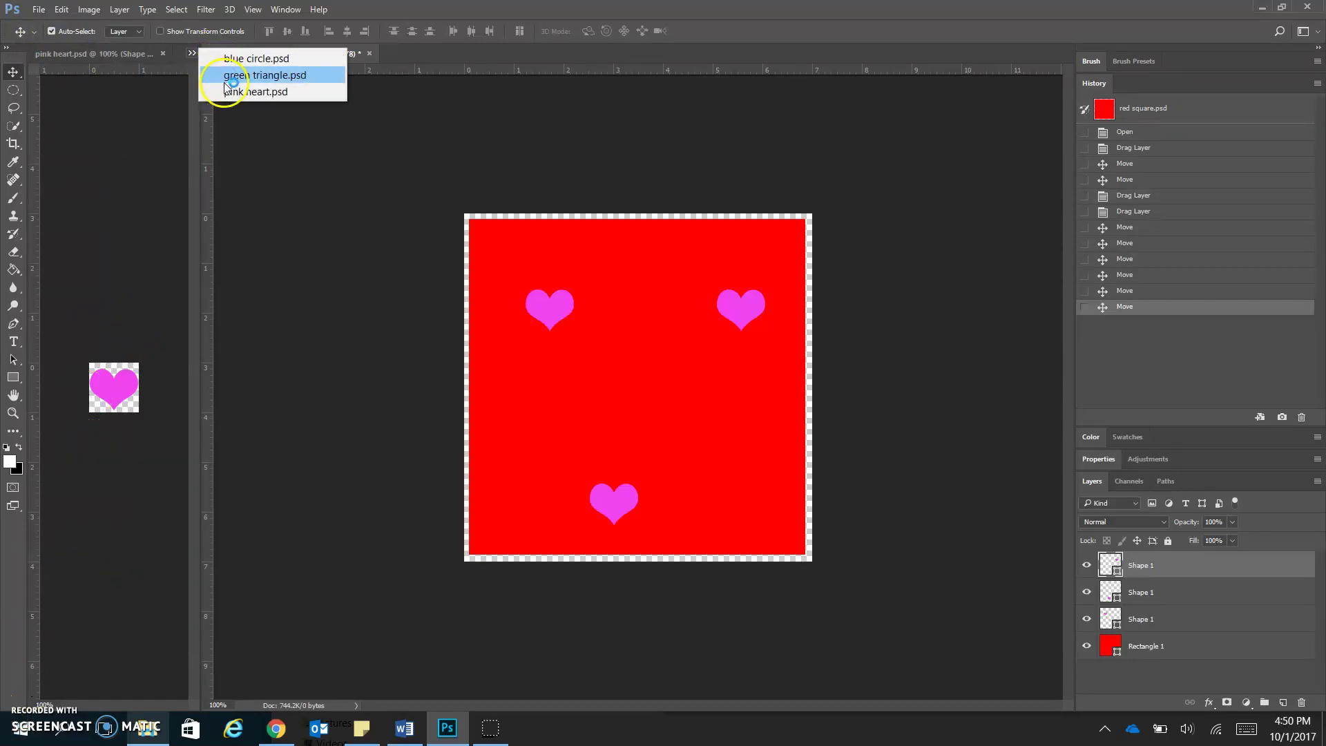
click(216, 73)
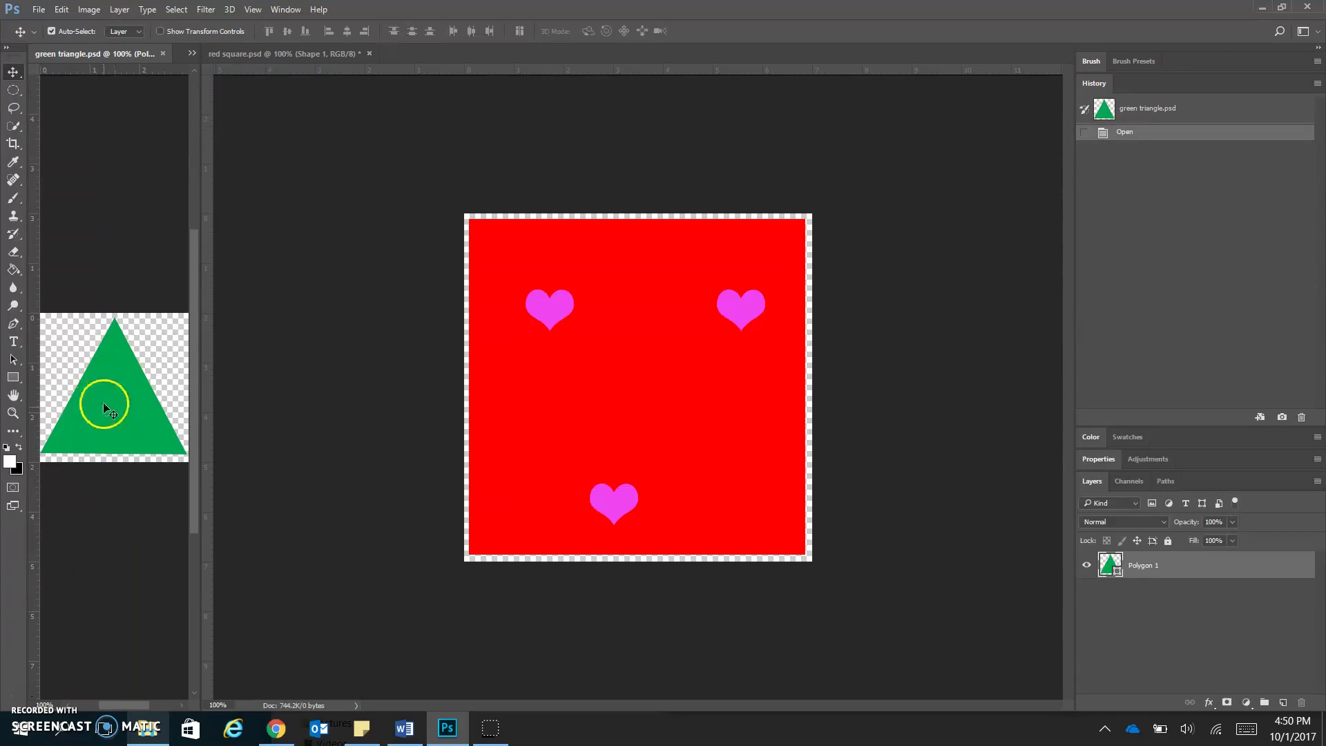
drag(117, 407, 640, 402)
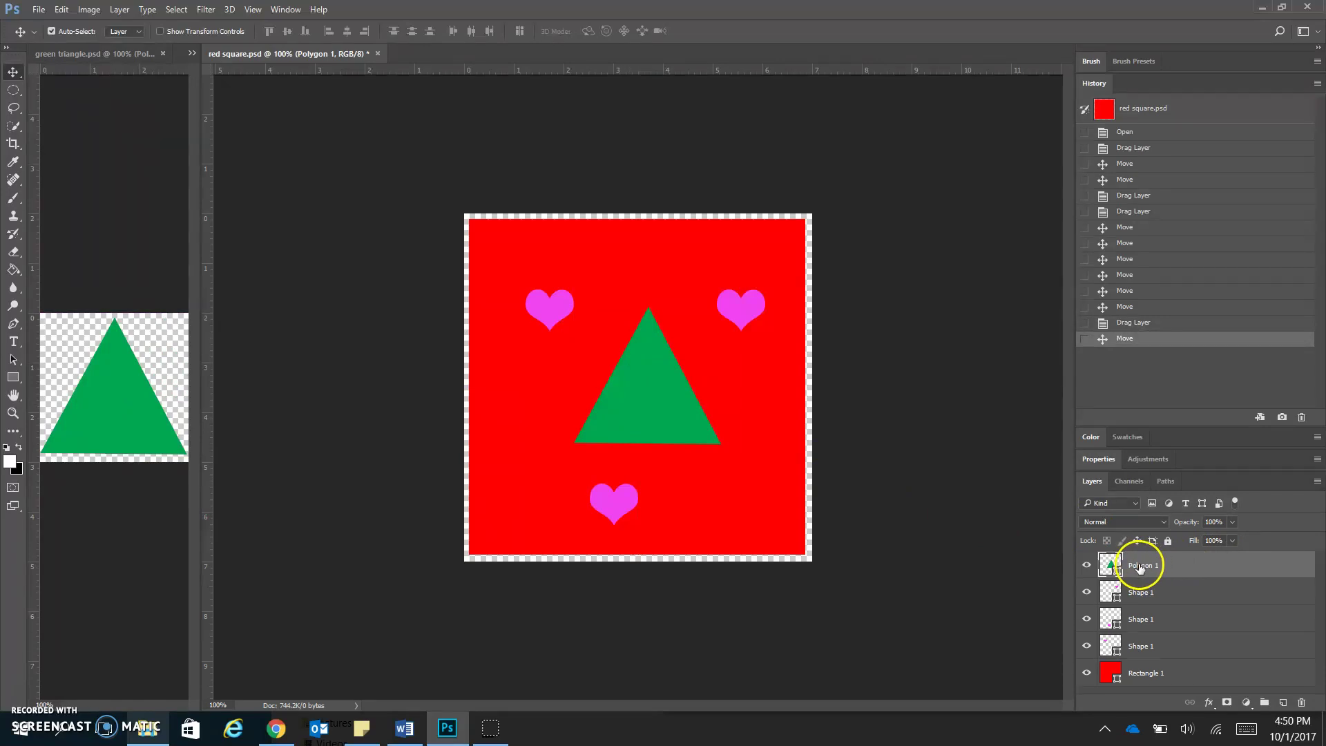
drag(642, 406, 698, 462)
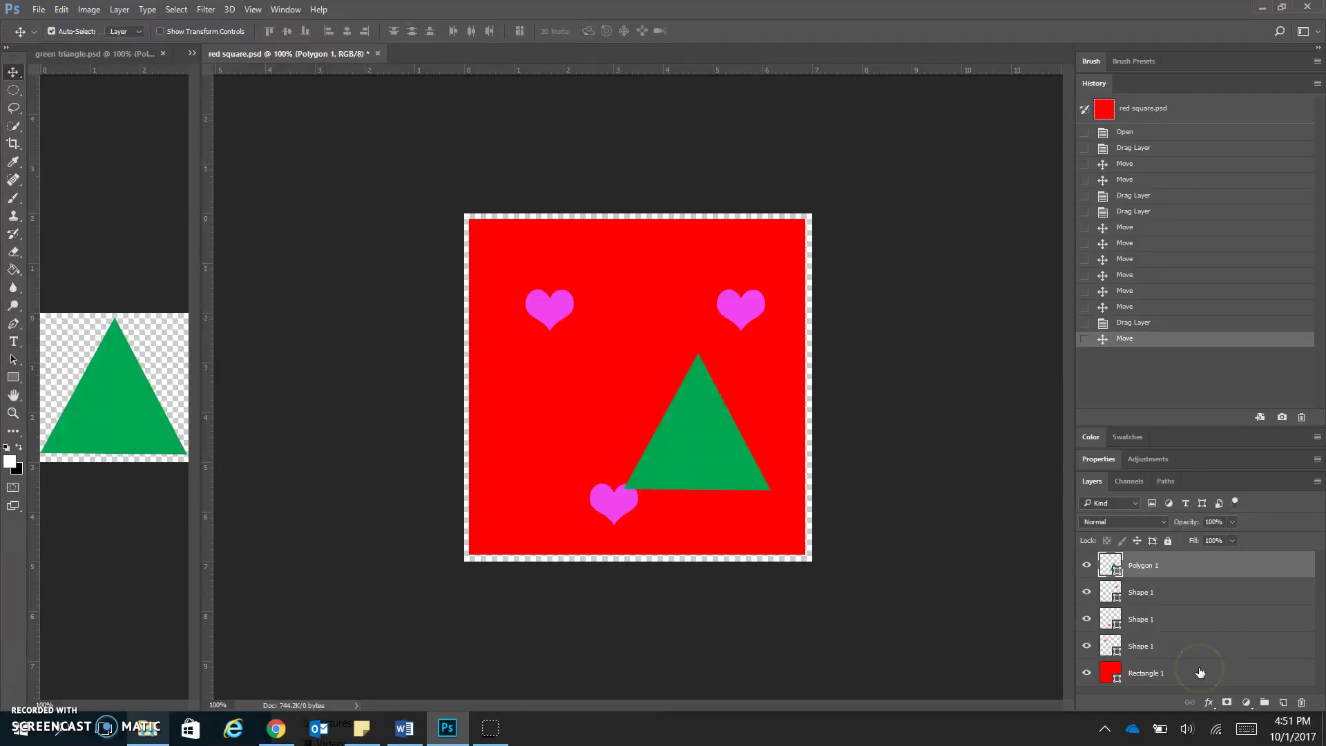
Step: Reorder the Polygon 1 layer to just above Rectangle 1 and place the triangle behind the upper-left heart, with the heart centred on it
click(1199, 562)
drag(1199, 562, 1213, 656)
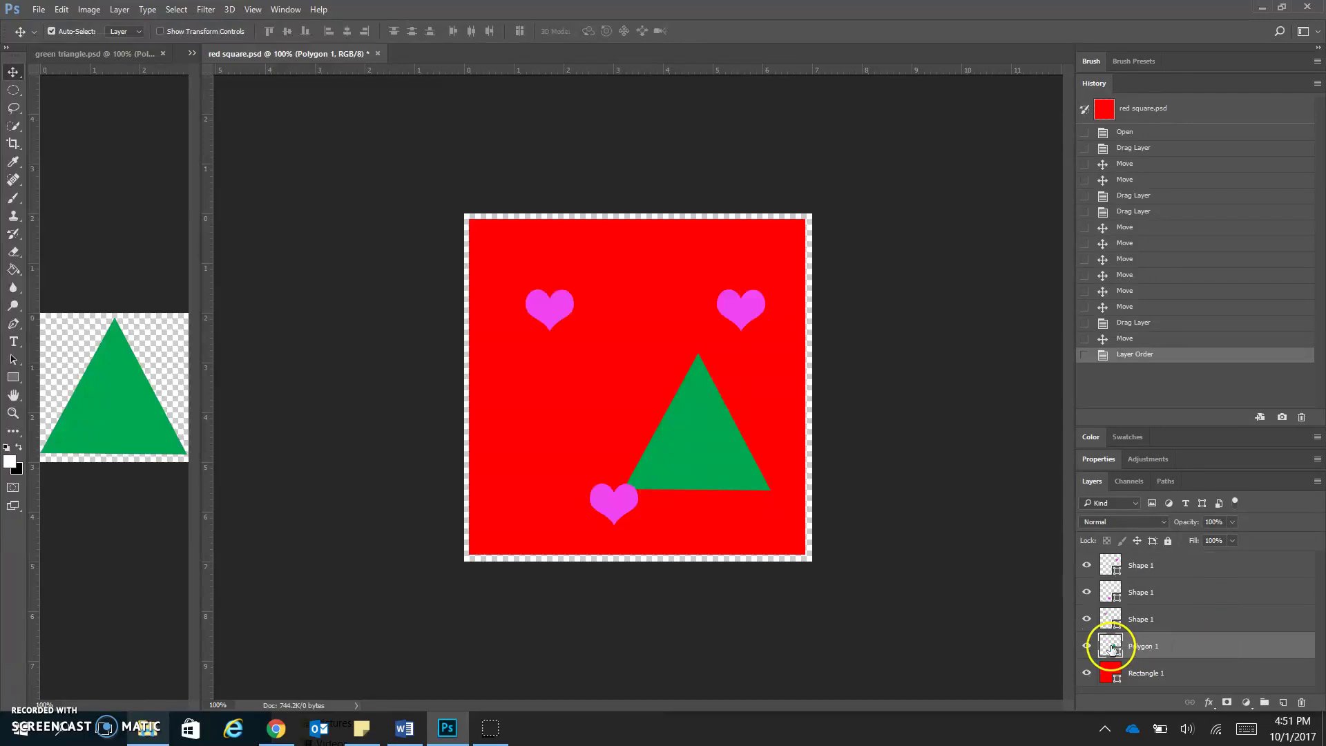
drag(692, 475, 564, 321)
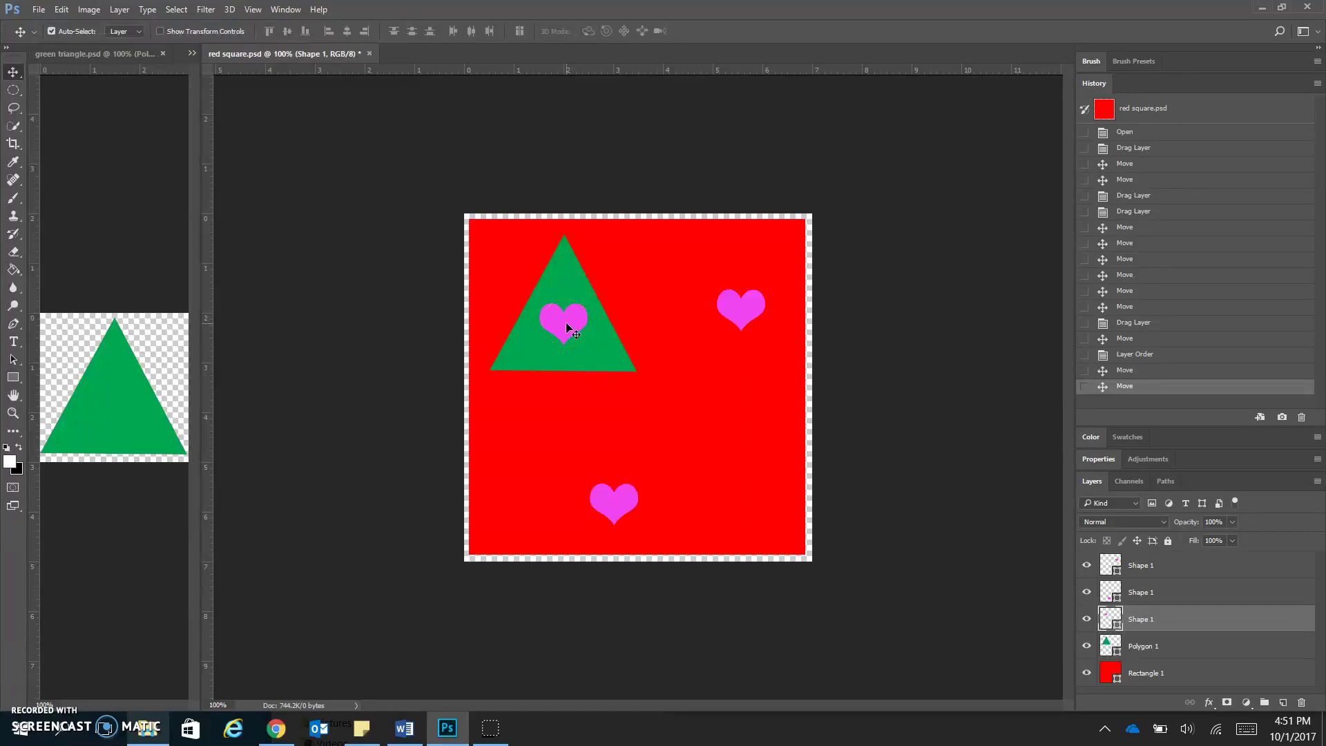
Step: Copy the circle from blue circle.psd into the middle of the red square document
click(191, 55)
click(217, 61)
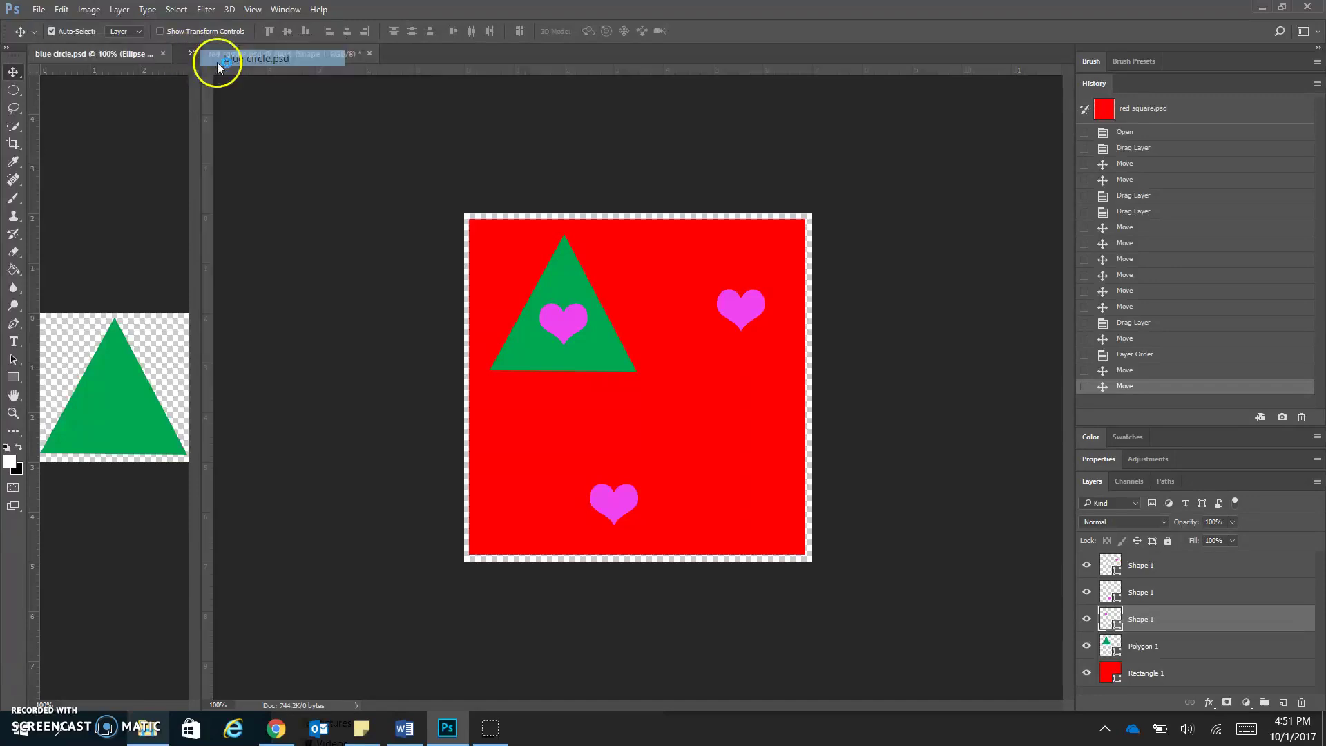
drag(130, 393, 615, 413)
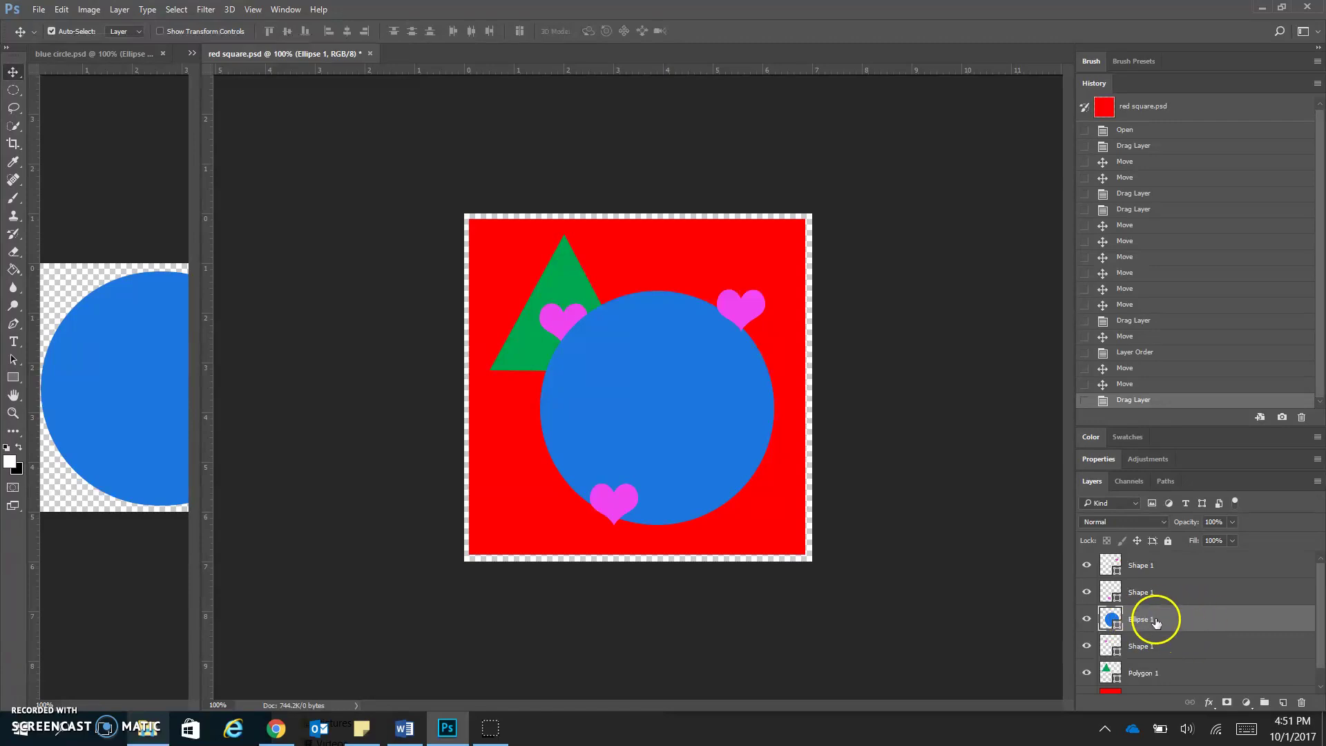
Step: Move the blue circle over the triangle and its heart, and reorder the Ellipse 1 layer to just below Polygon 1
click(1178, 648)
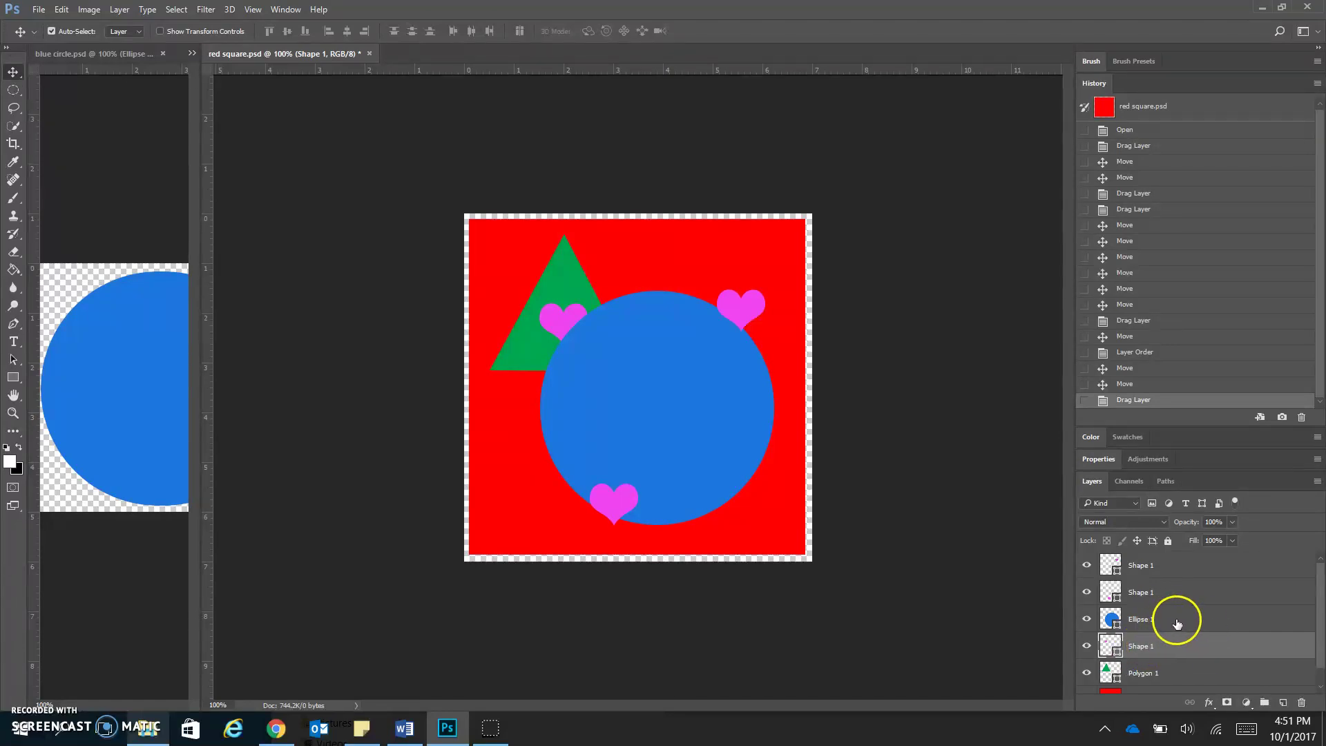
drag(677, 417, 561, 413)
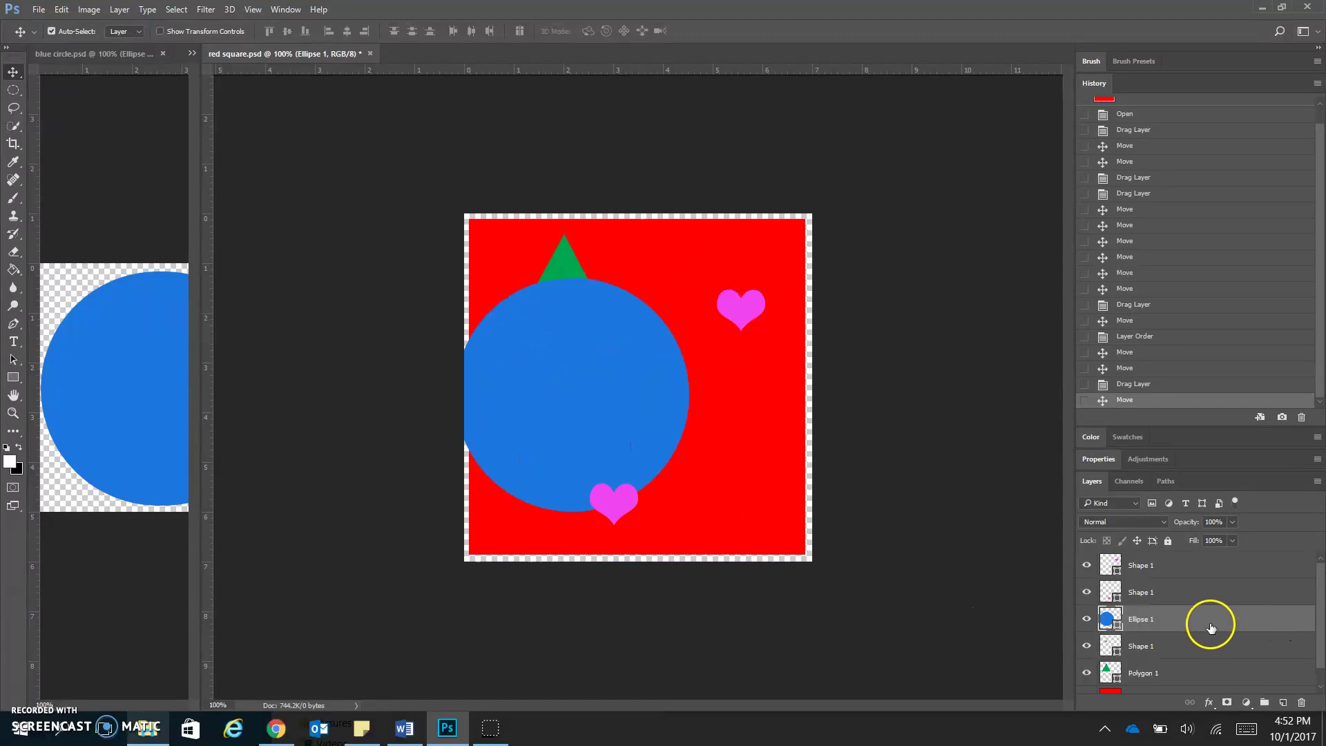
mouse_move(1198, 657)
mouse_down()
mouse_move(1192, 604)
mouse_move(1182, 671)
mouse_up()
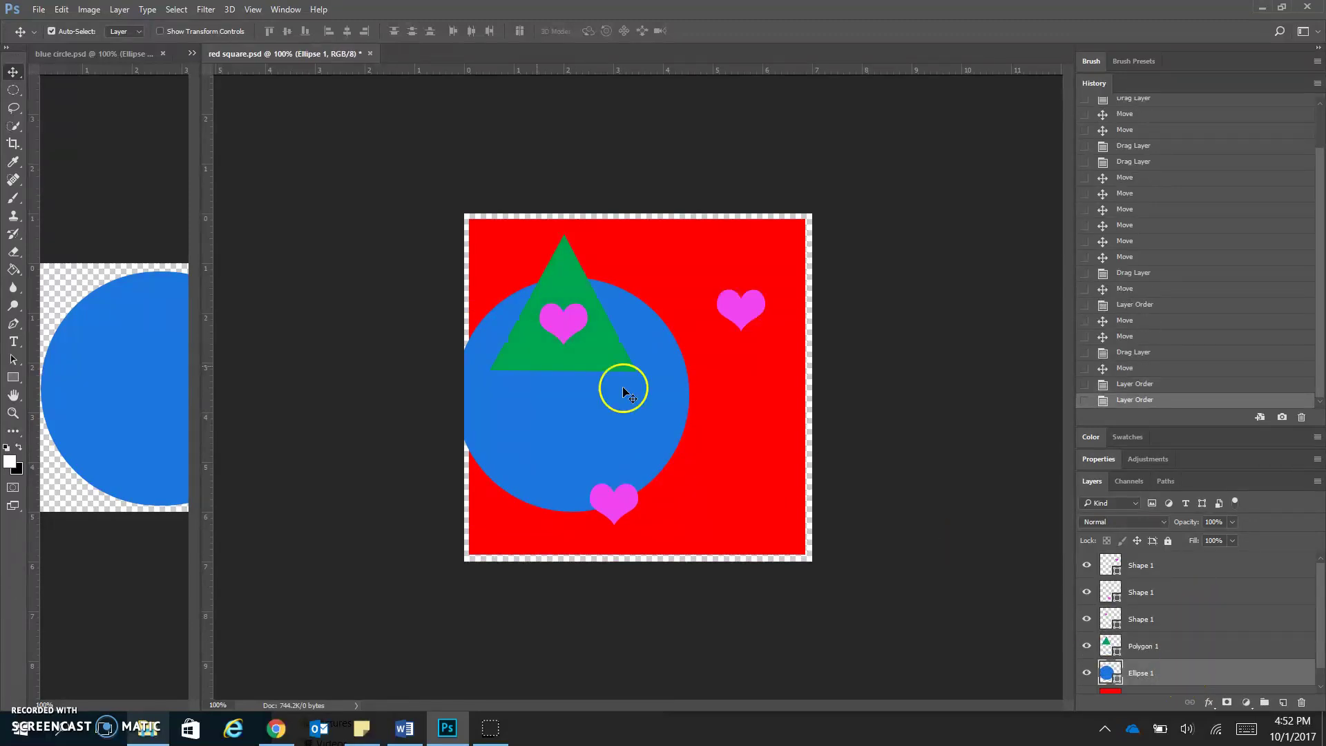
Step: Move the blue circle up and right, then place the lower heart on its bottom edge and the right-hand heart on its right edge
drag(631, 423, 683, 402)
drag(640, 513, 645, 470)
drag(749, 322, 720, 329)
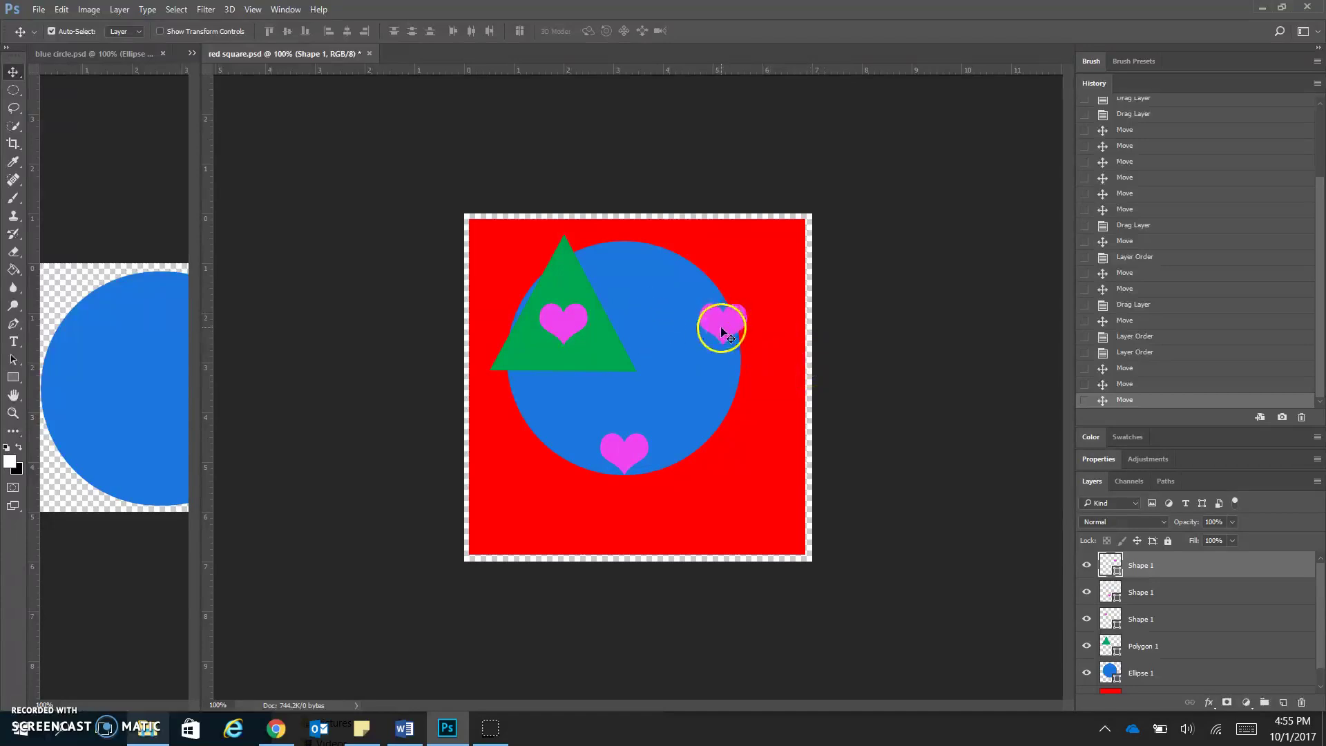
drag(721, 330, 725, 322)
drag(722, 323, 725, 310)
Step: Scale the right-hand heart to about 540% width and 377% height, and move it into the red square's upper-right corner
click(61, 9)
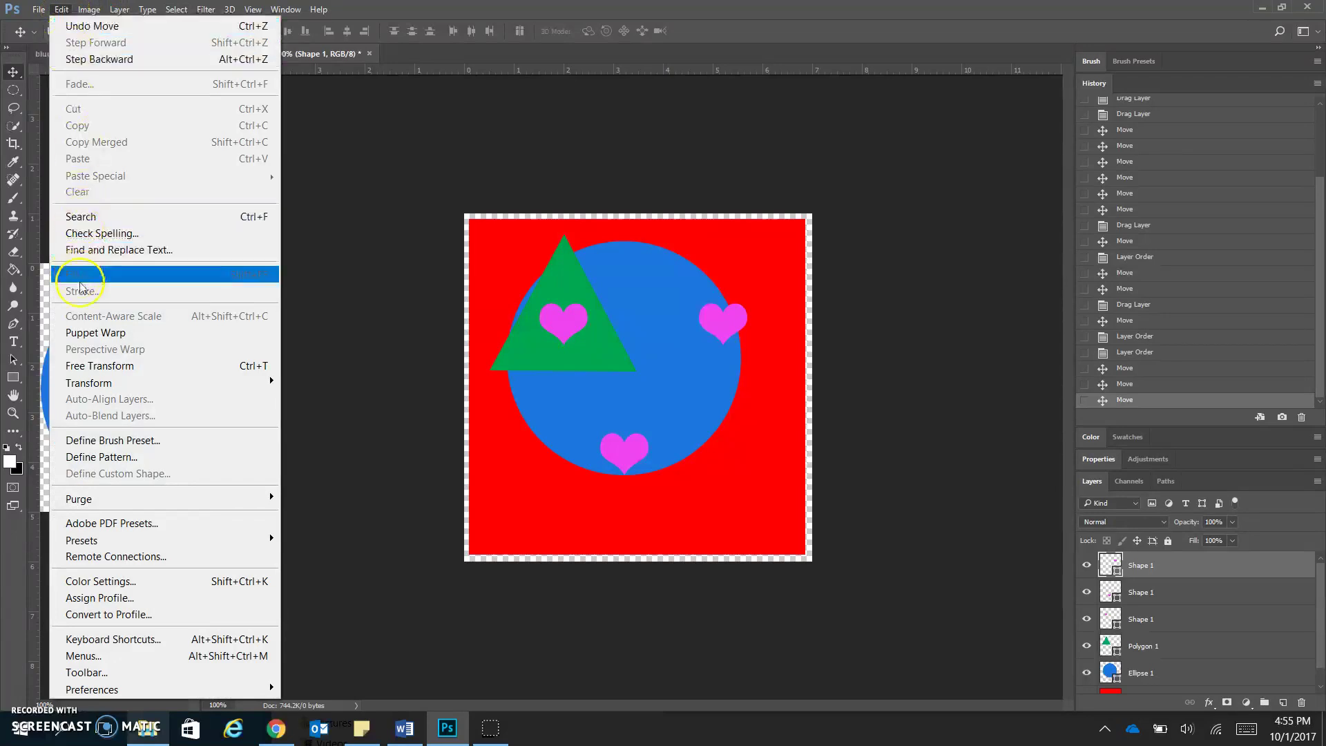
click(127, 383)
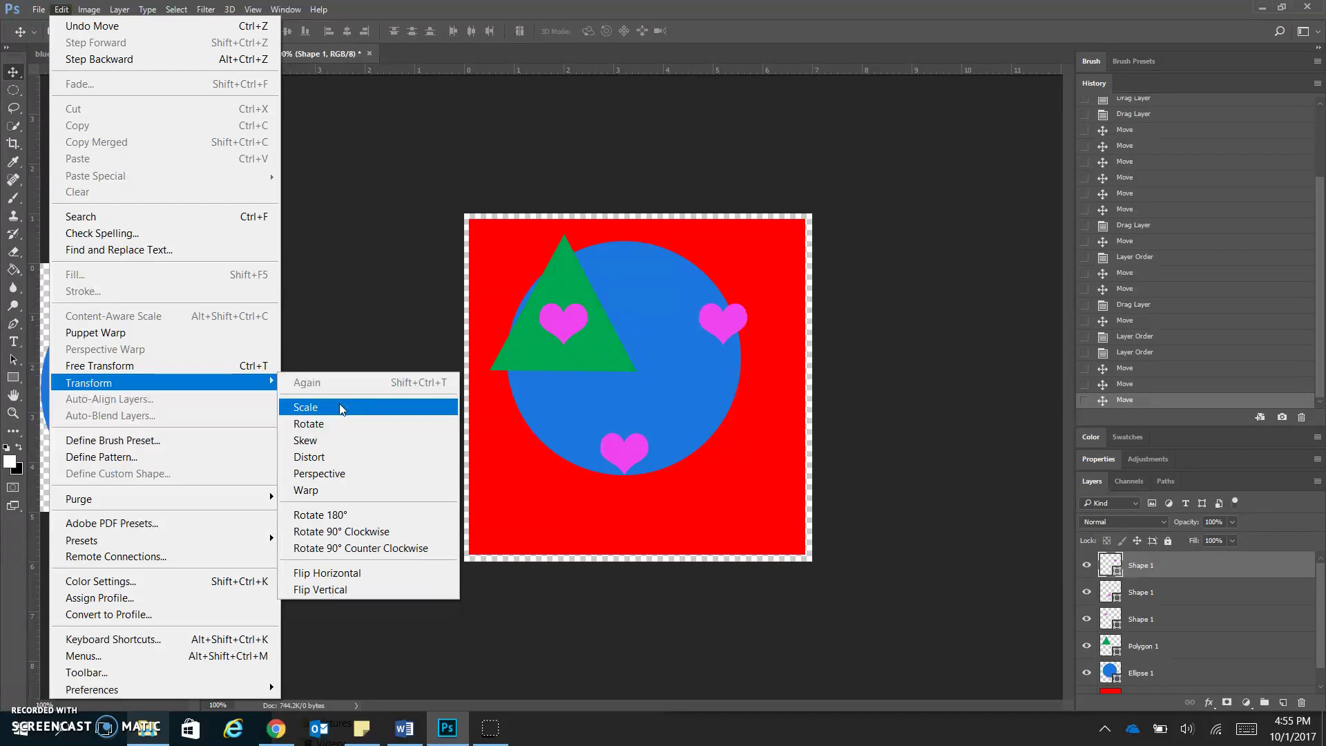
click(339, 408)
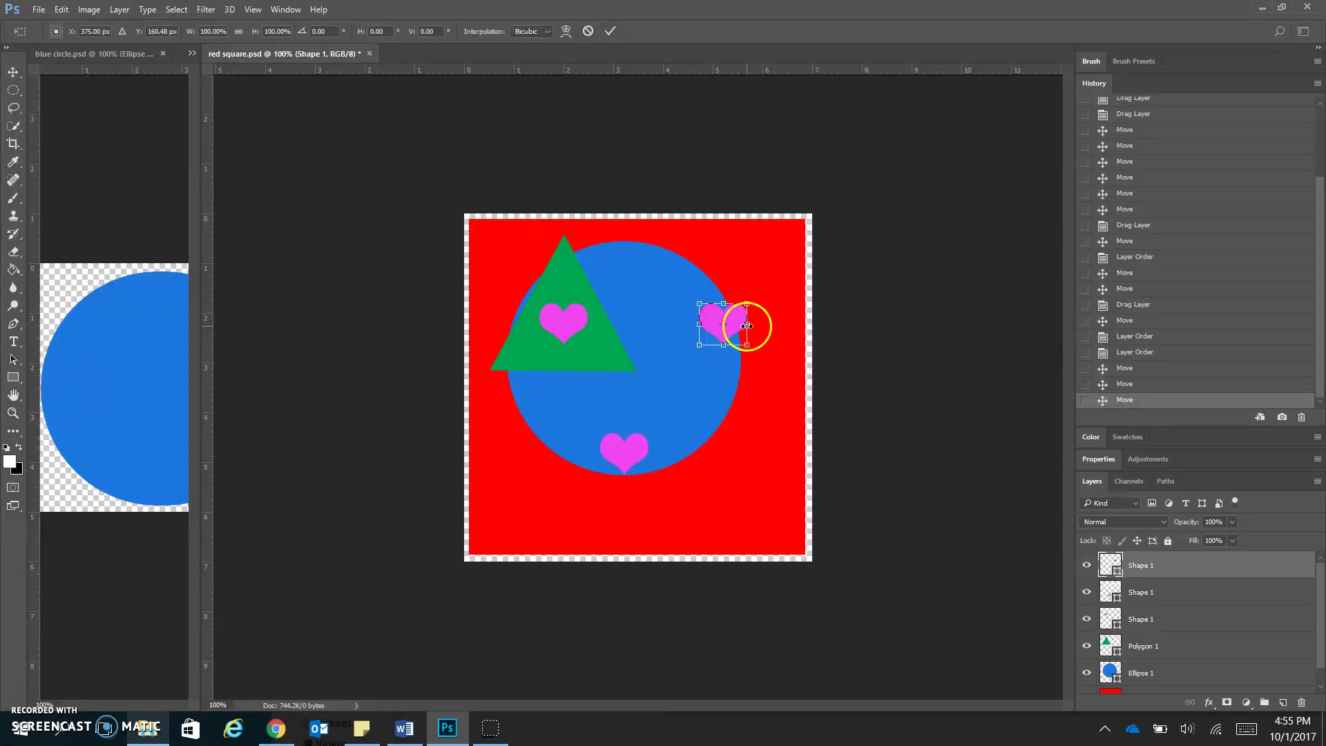
drag(750, 326, 745, 242)
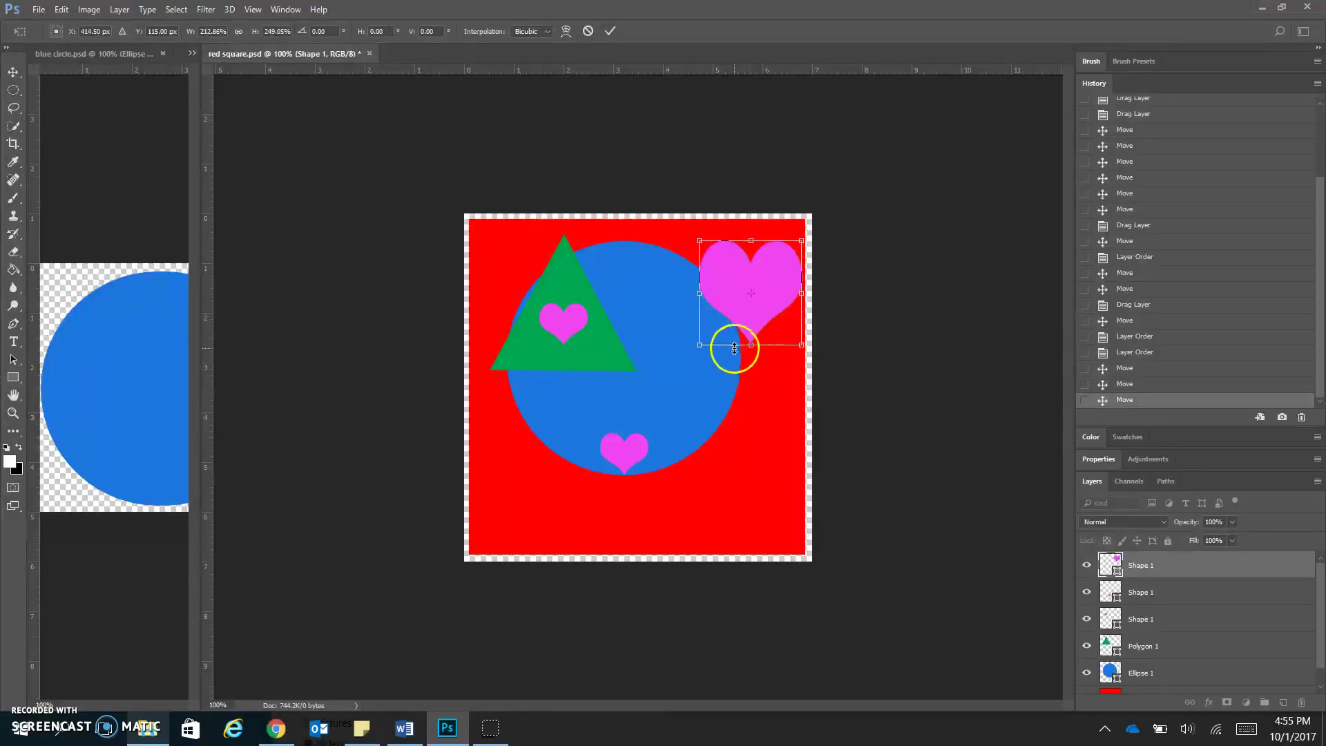
drag(699, 345, 670, 399)
drag(758, 309, 739, 307)
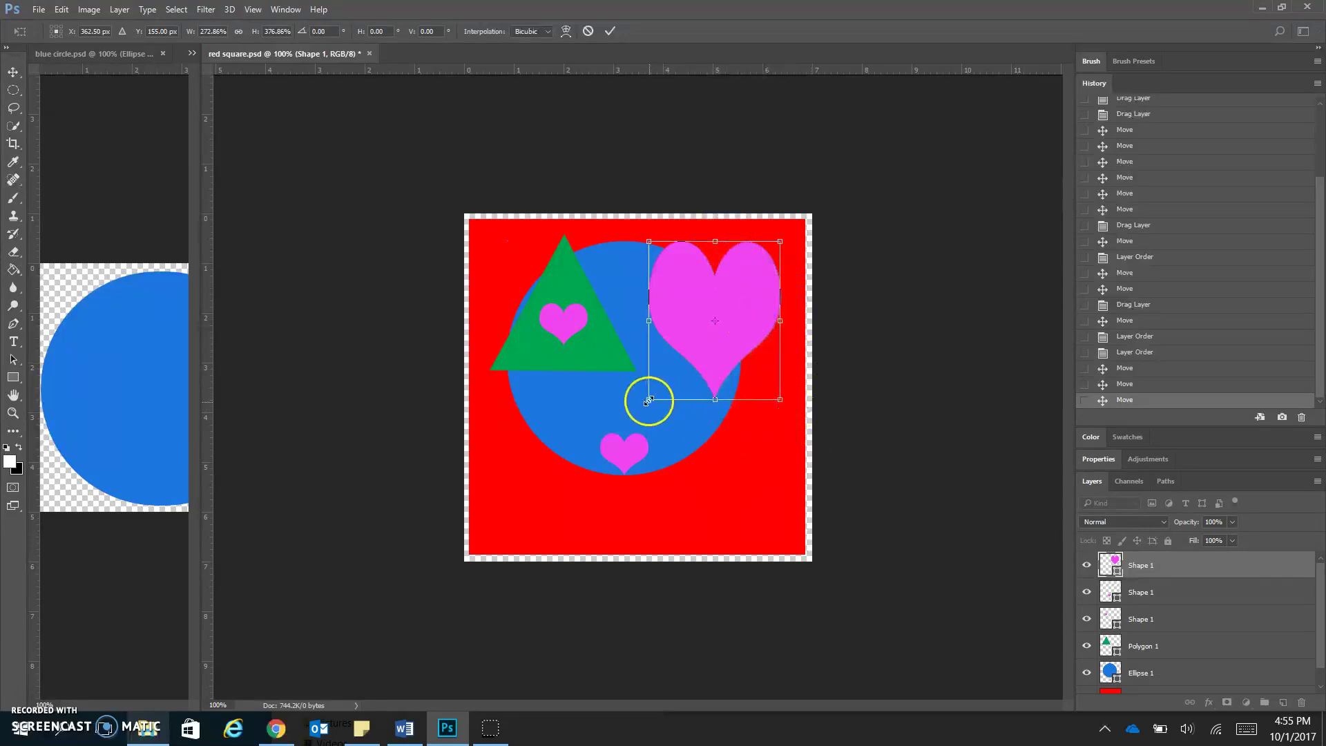
drag(652, 322, 521, 325)
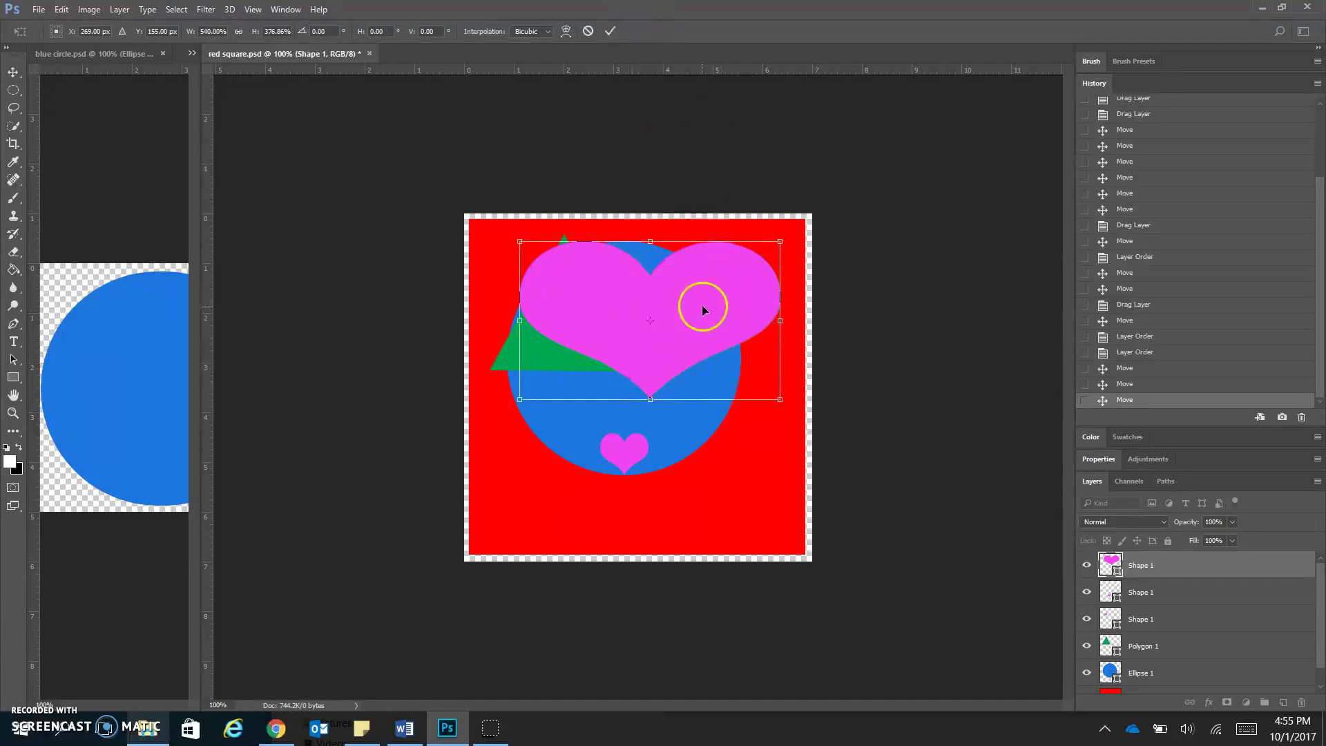
click(588, 34)
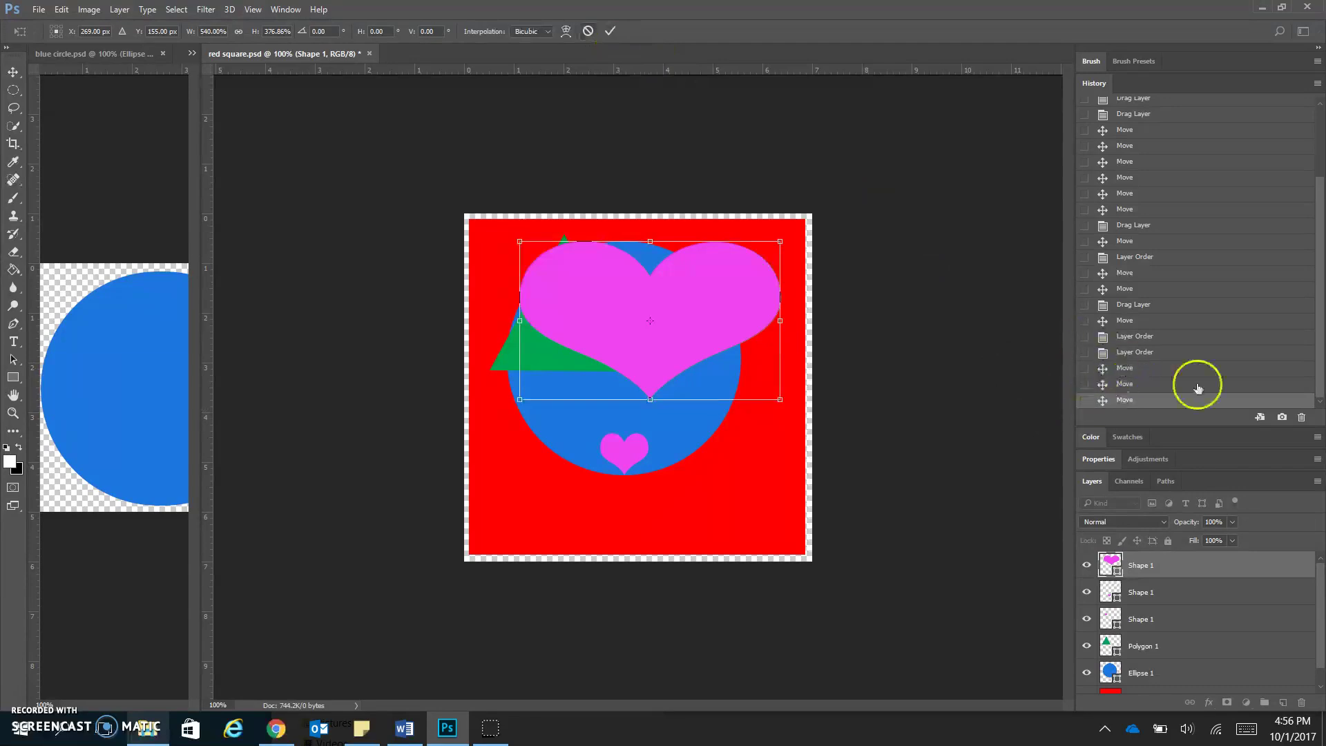
click(610, 30)
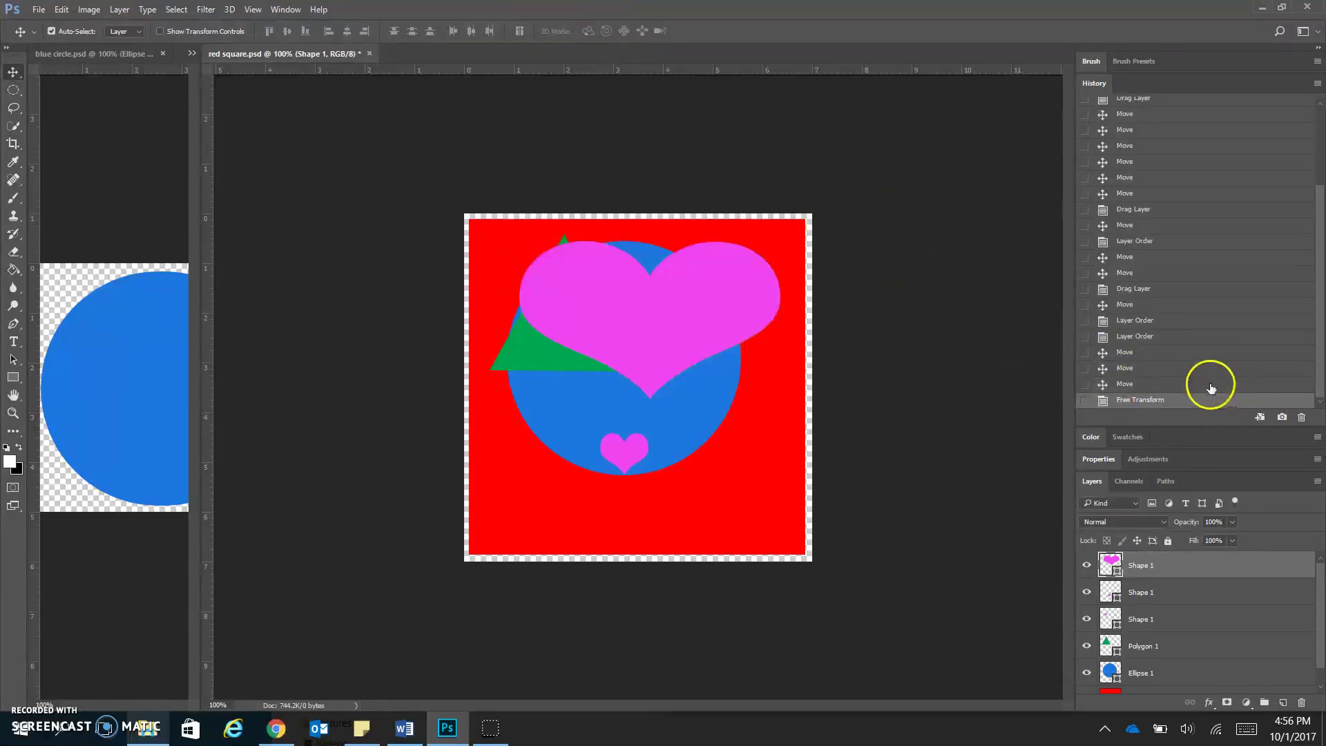
drag(709, 324, 734, 305)
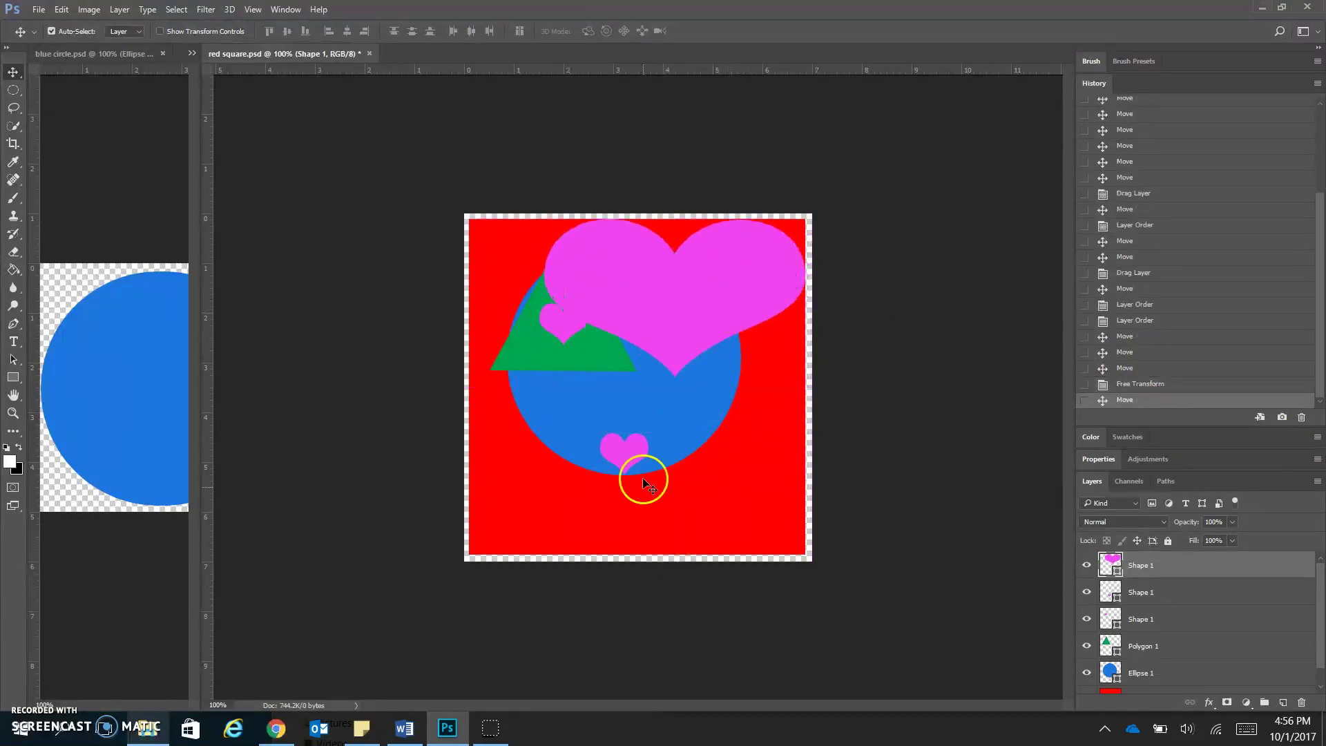
Step: Scale the lower heart with linked proportions to about 328%, and move it to the lower right of the red square
click(628, 456)
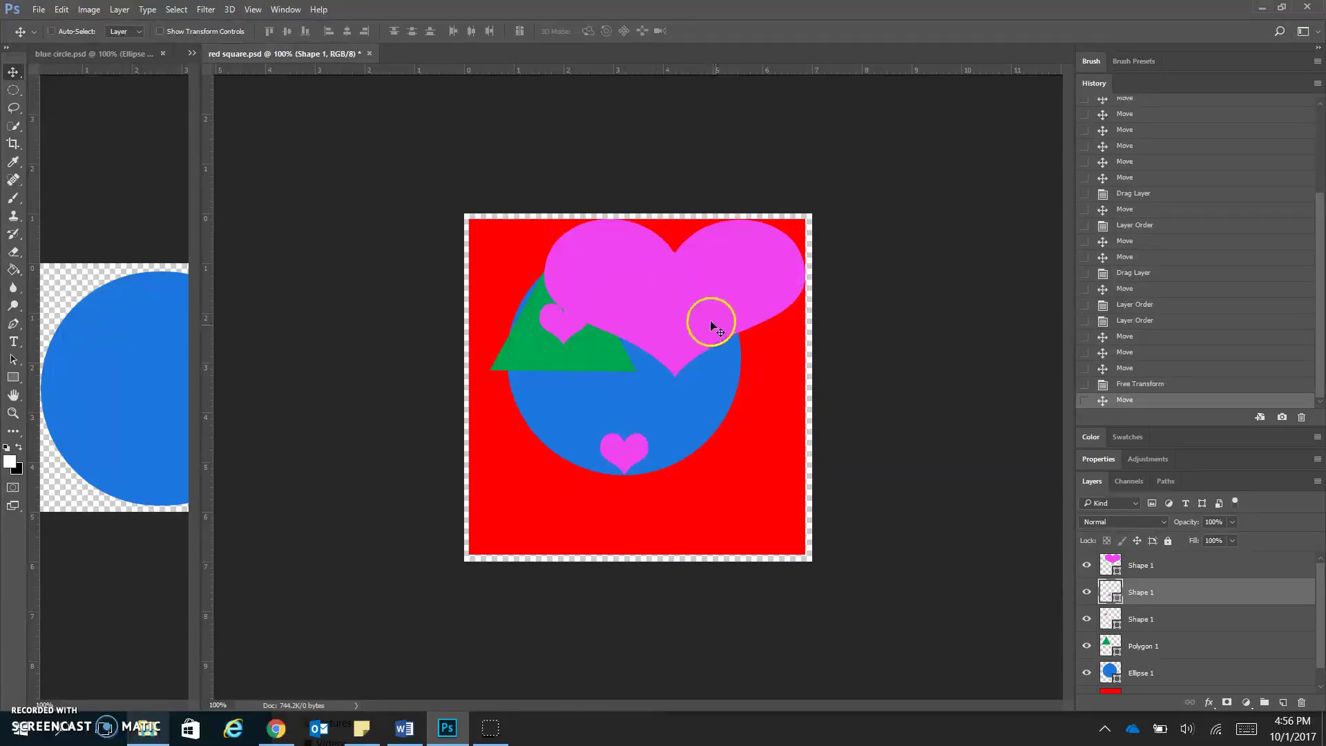
key(ctrl)
key(ctrl+t)
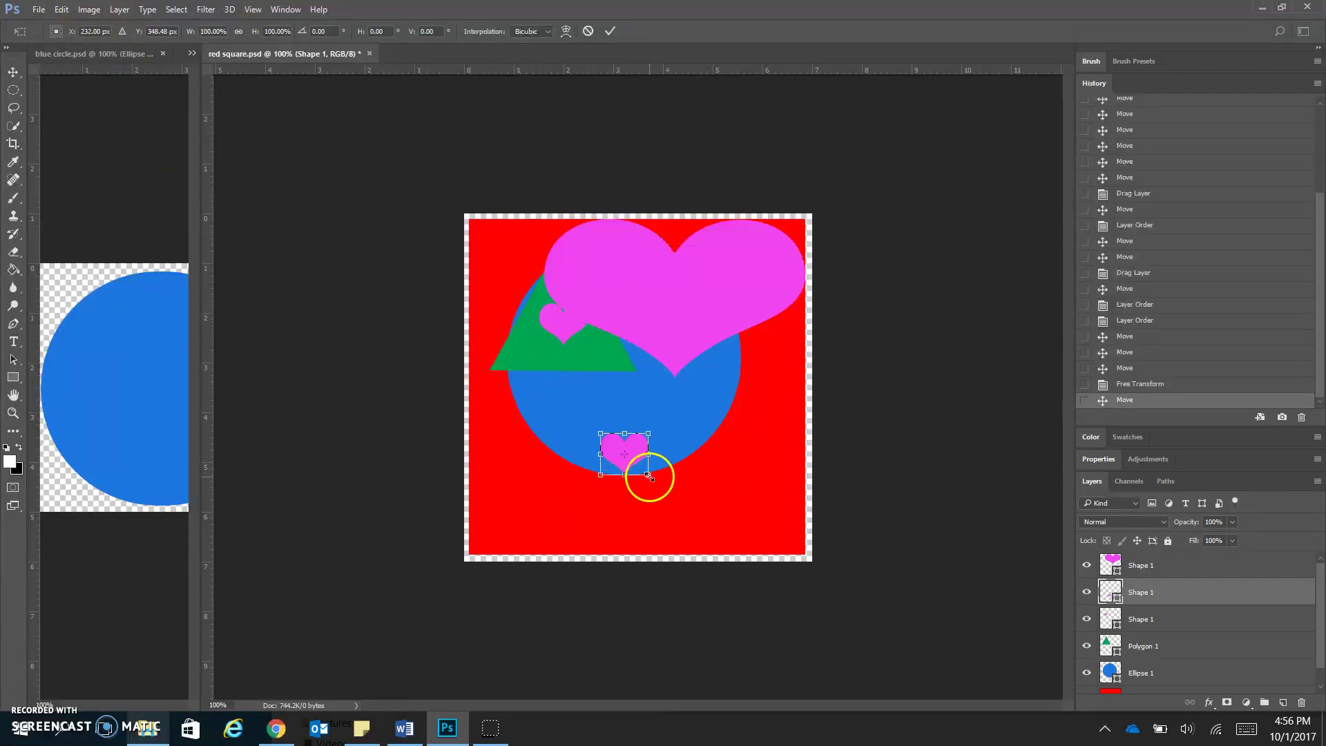
drag(647, 475, 686, 504)
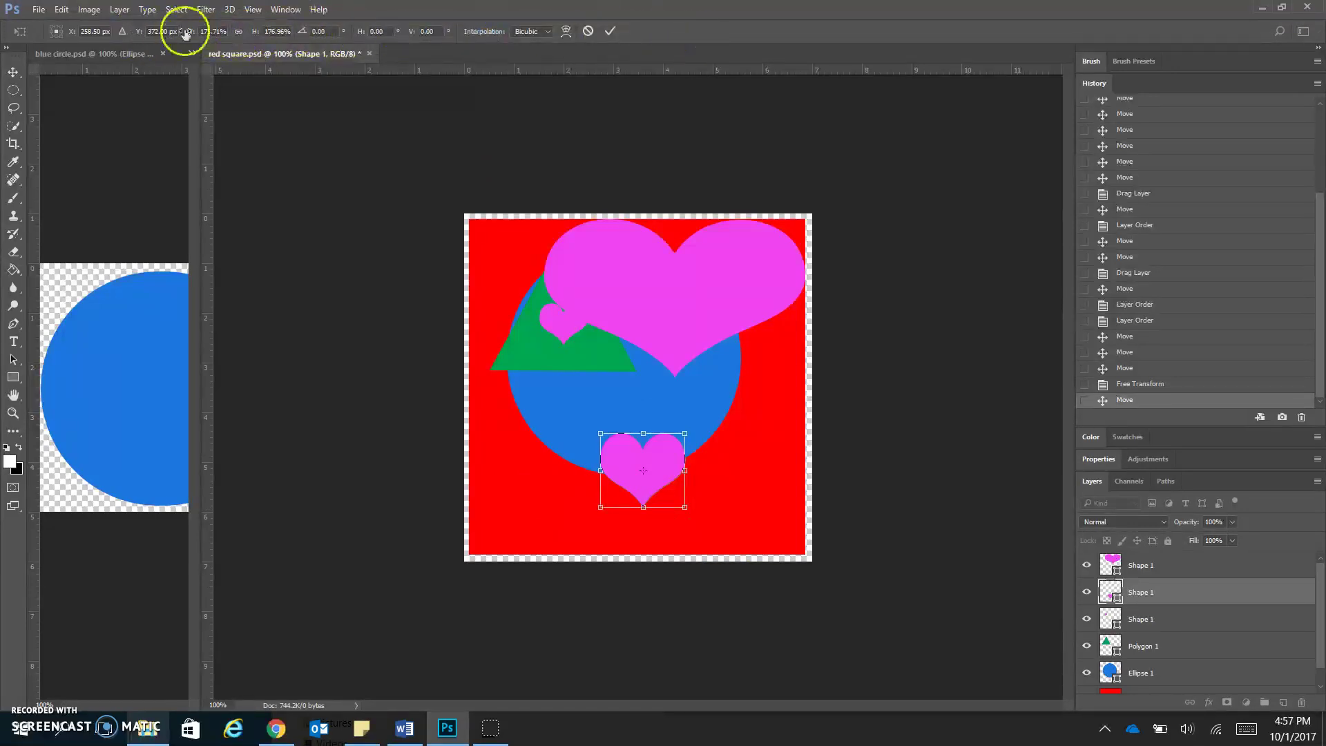
click(237, 32)
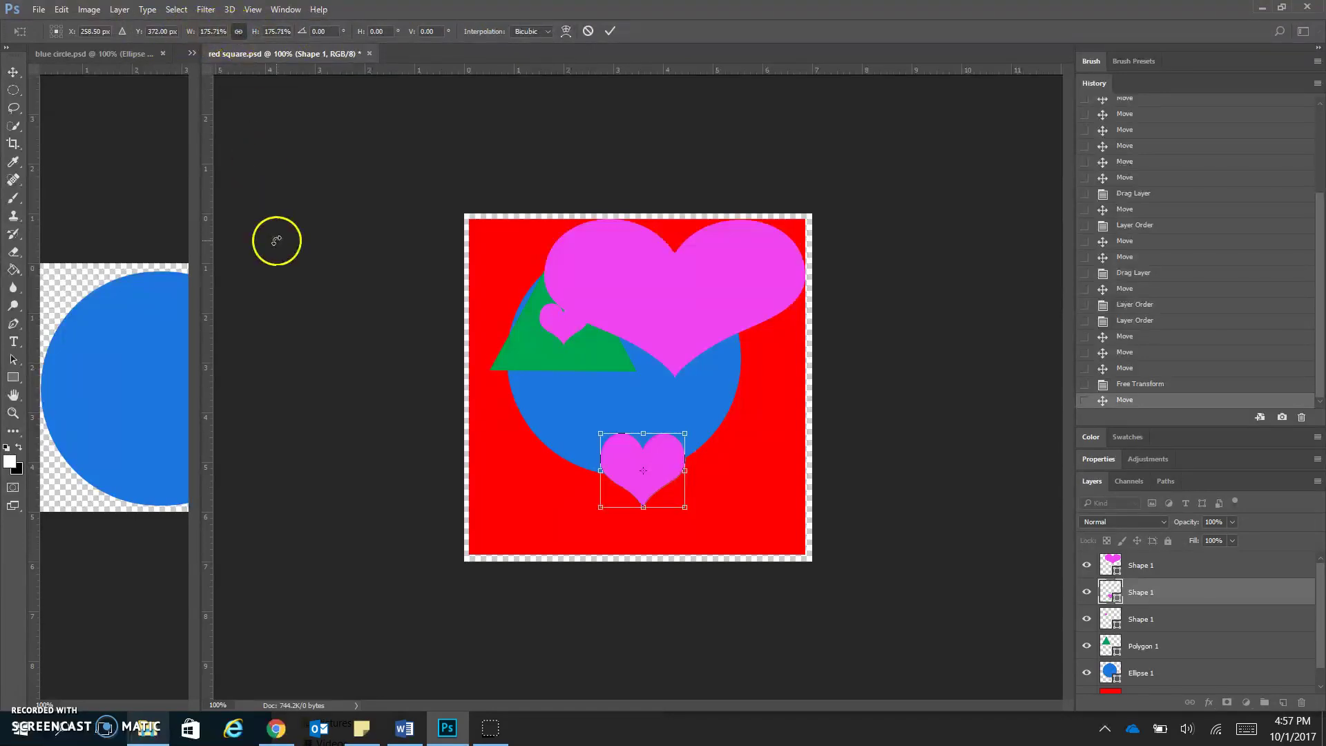
drag(685, 507, 640, 483)
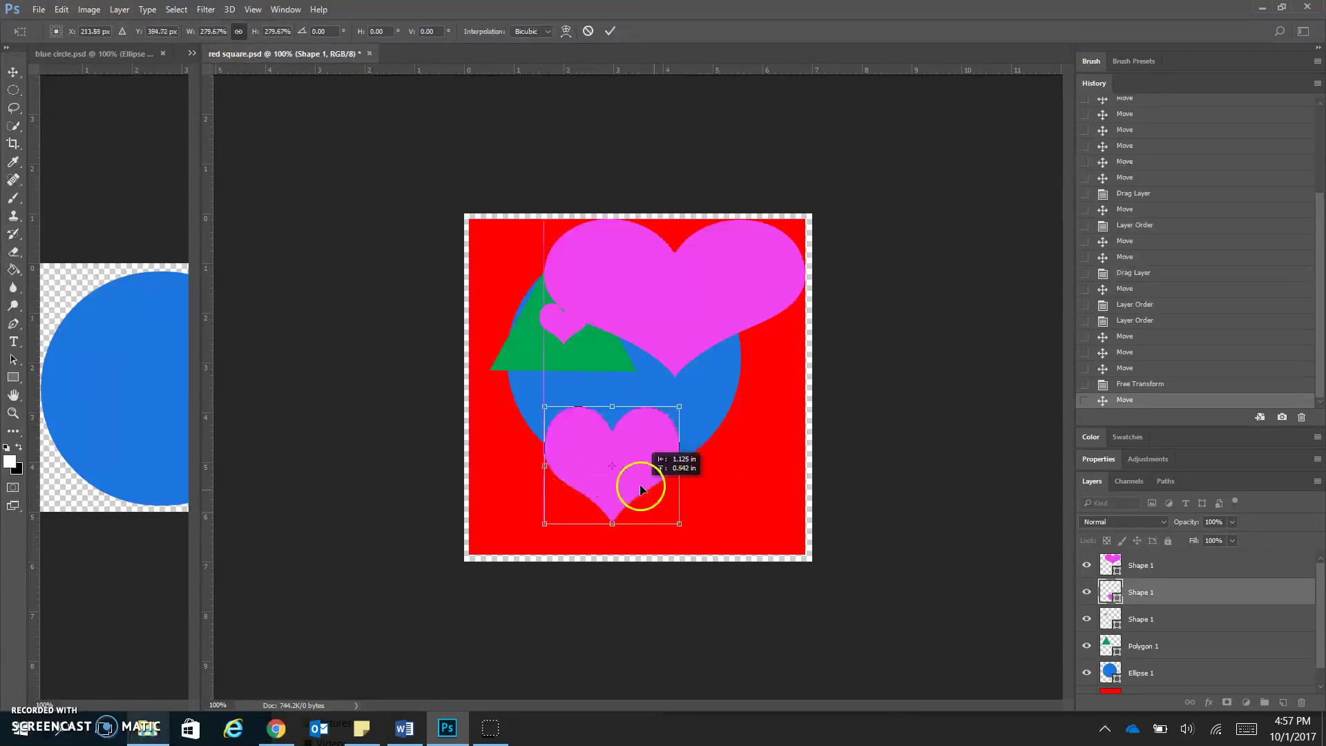
drag(678, 523, 703, 544)
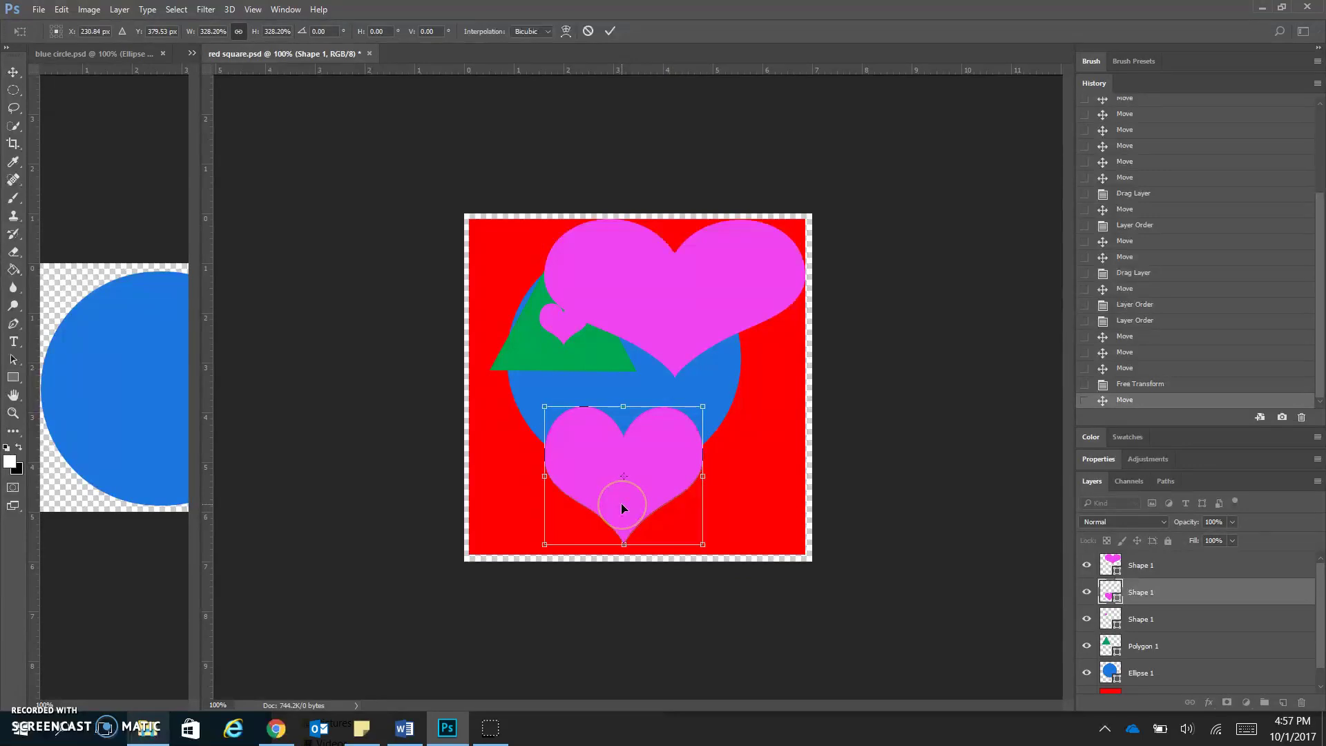
key(Return)
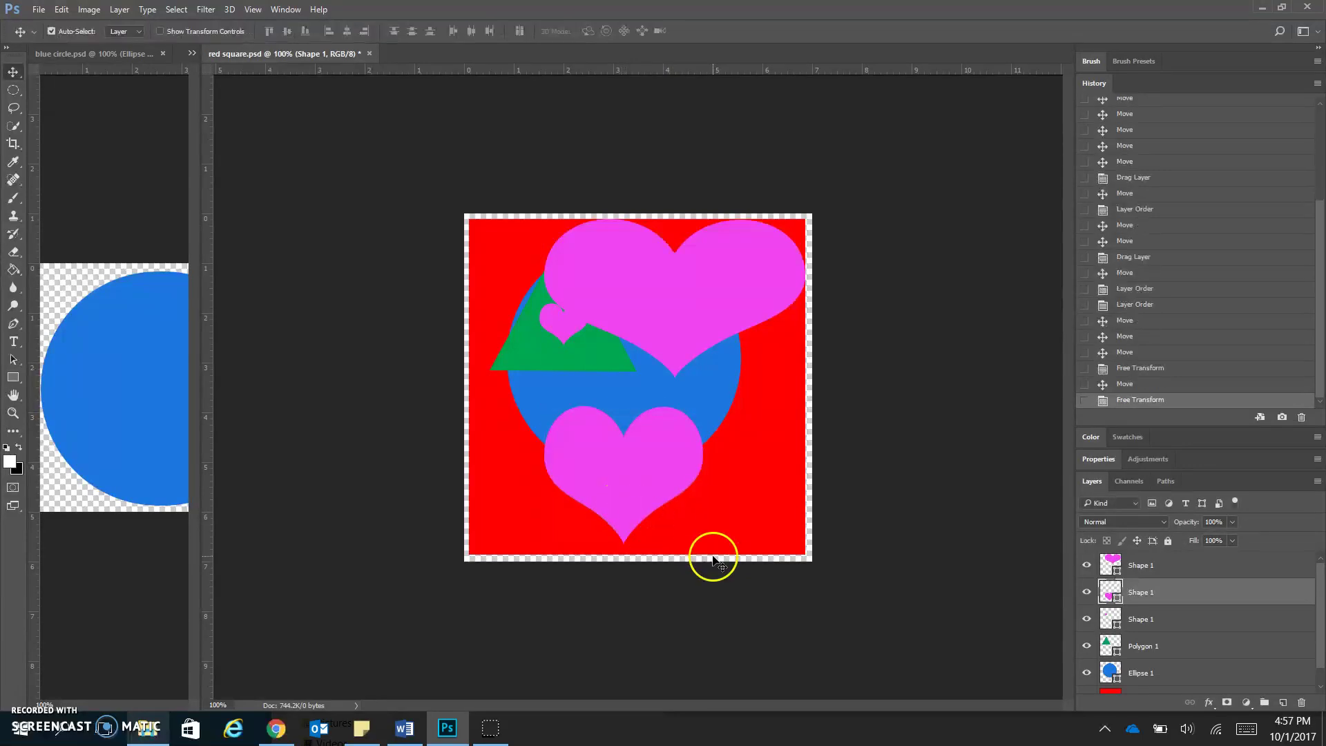
drag(610, 473, 679, 475)
Step: Move the small heart down onto the triangle's bottom edge and skew its upper corners outward to about 320% width
drag(562, 317, 553, 384)
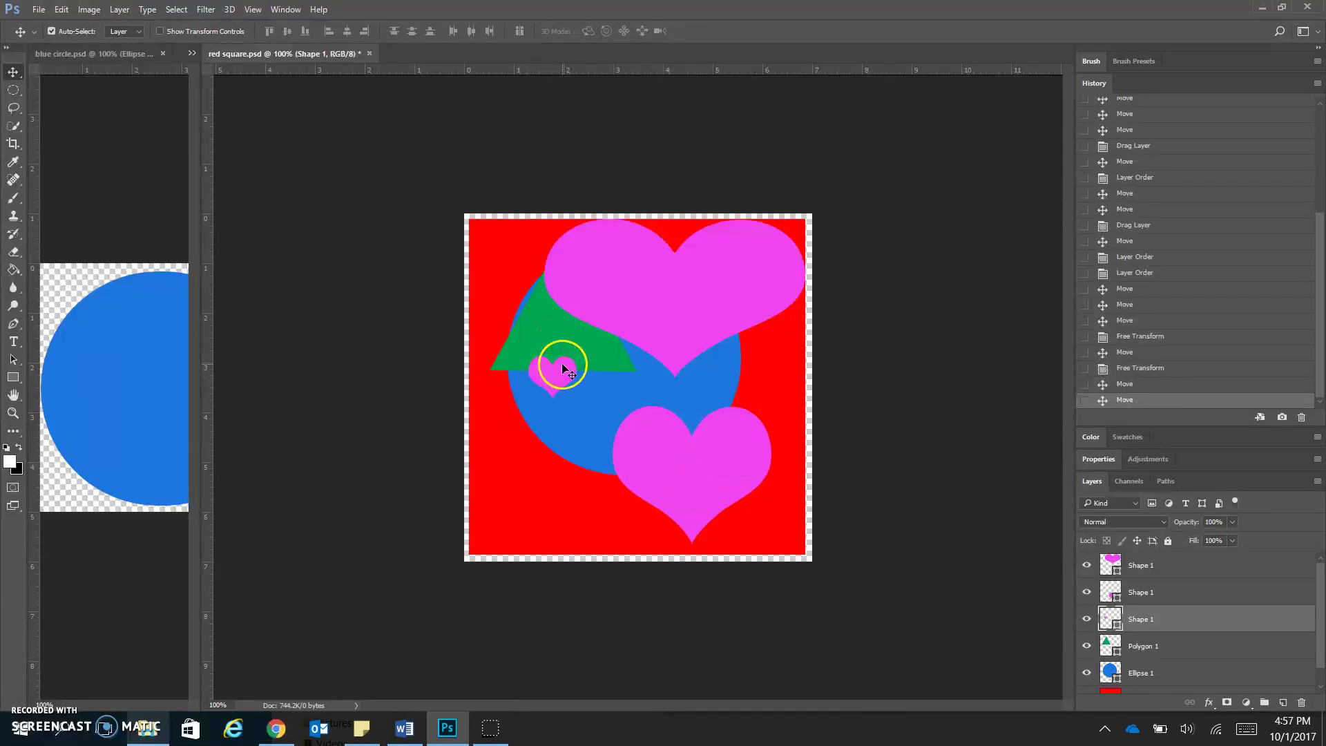
click(90, 9)
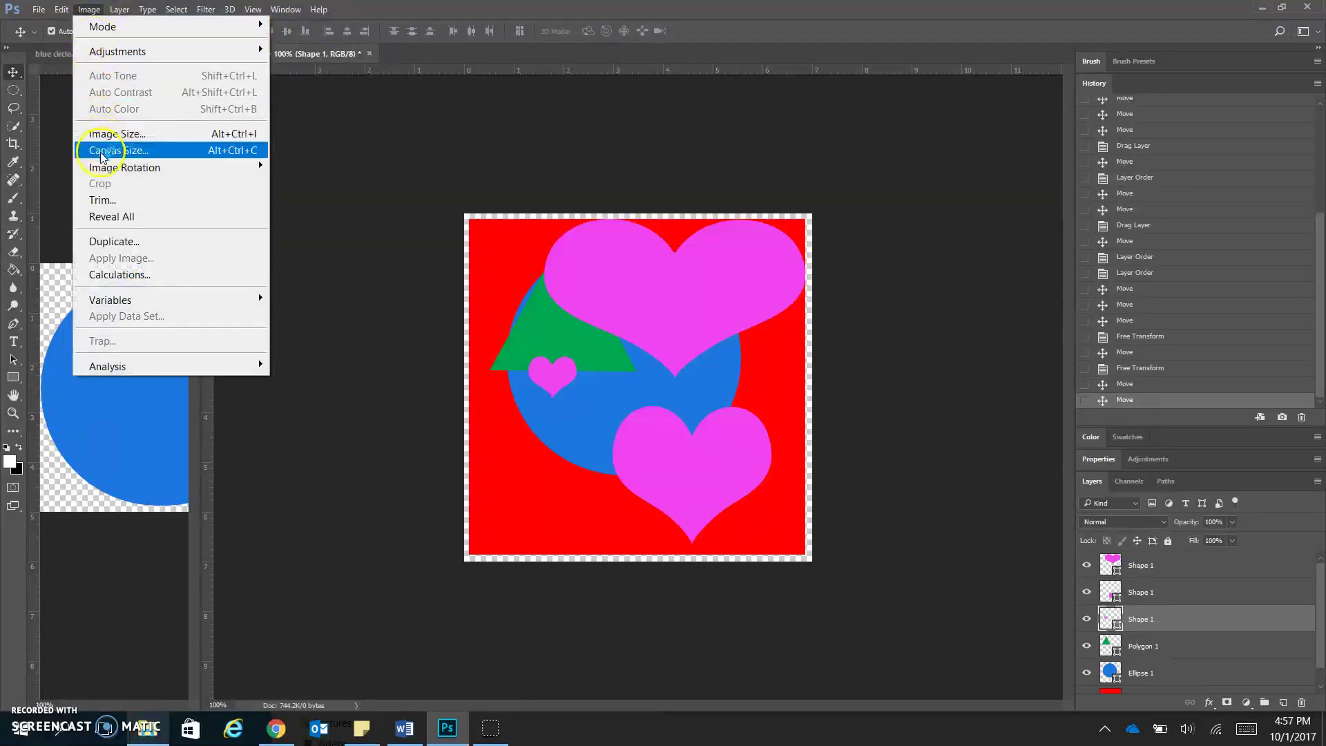
mouse_move(62, 10)
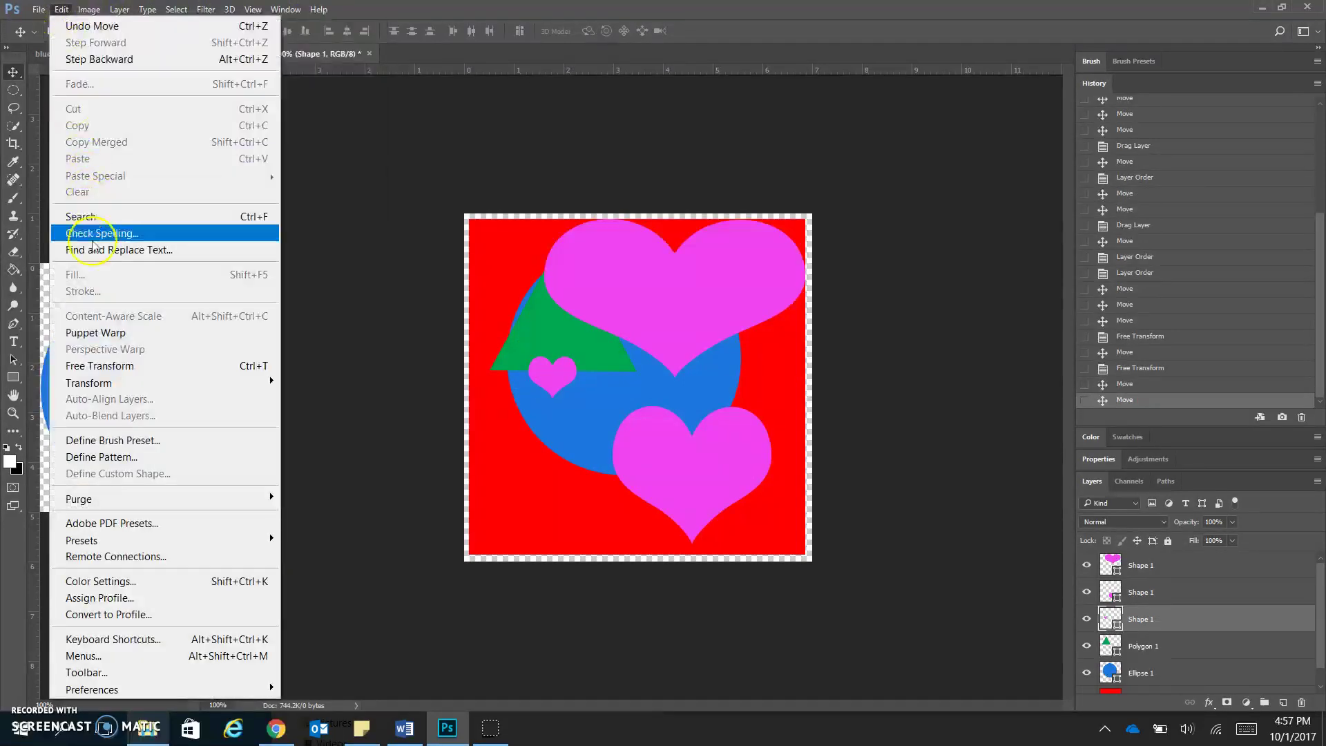
mouse_move(150, 388)
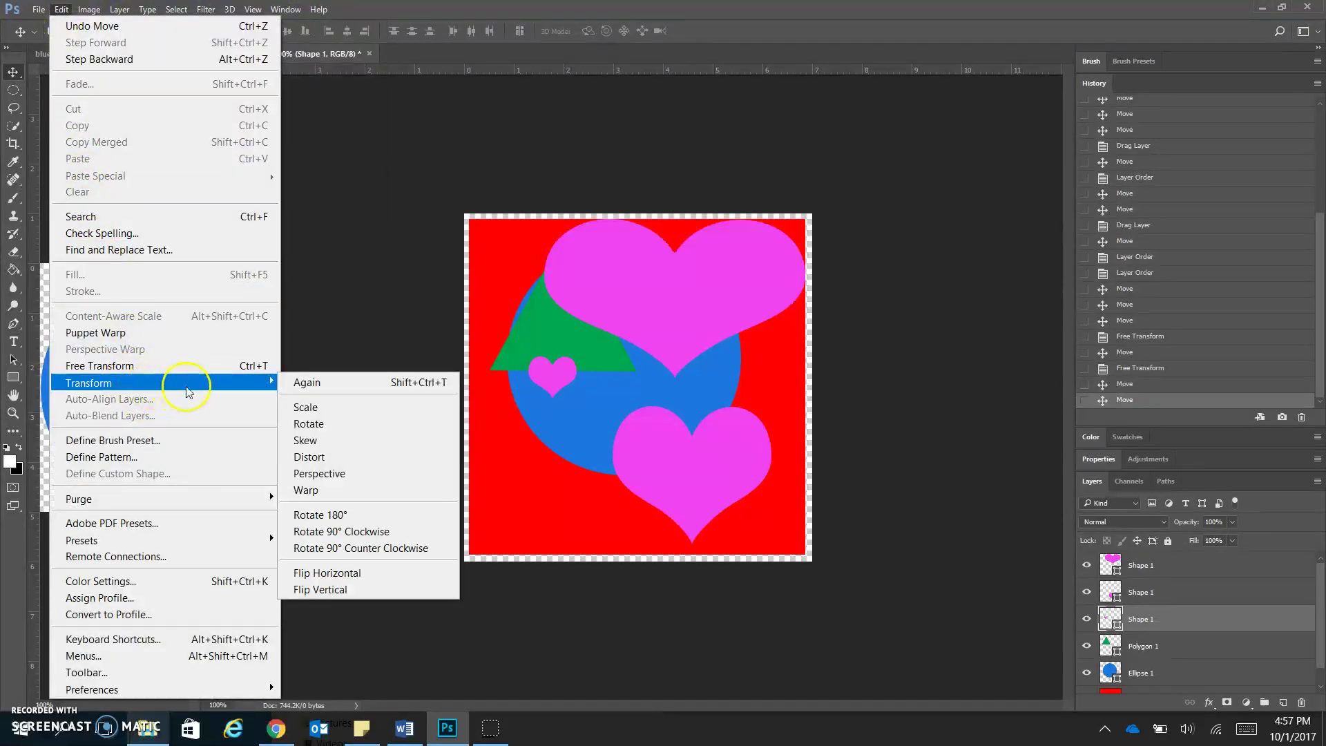
click(362, 445)
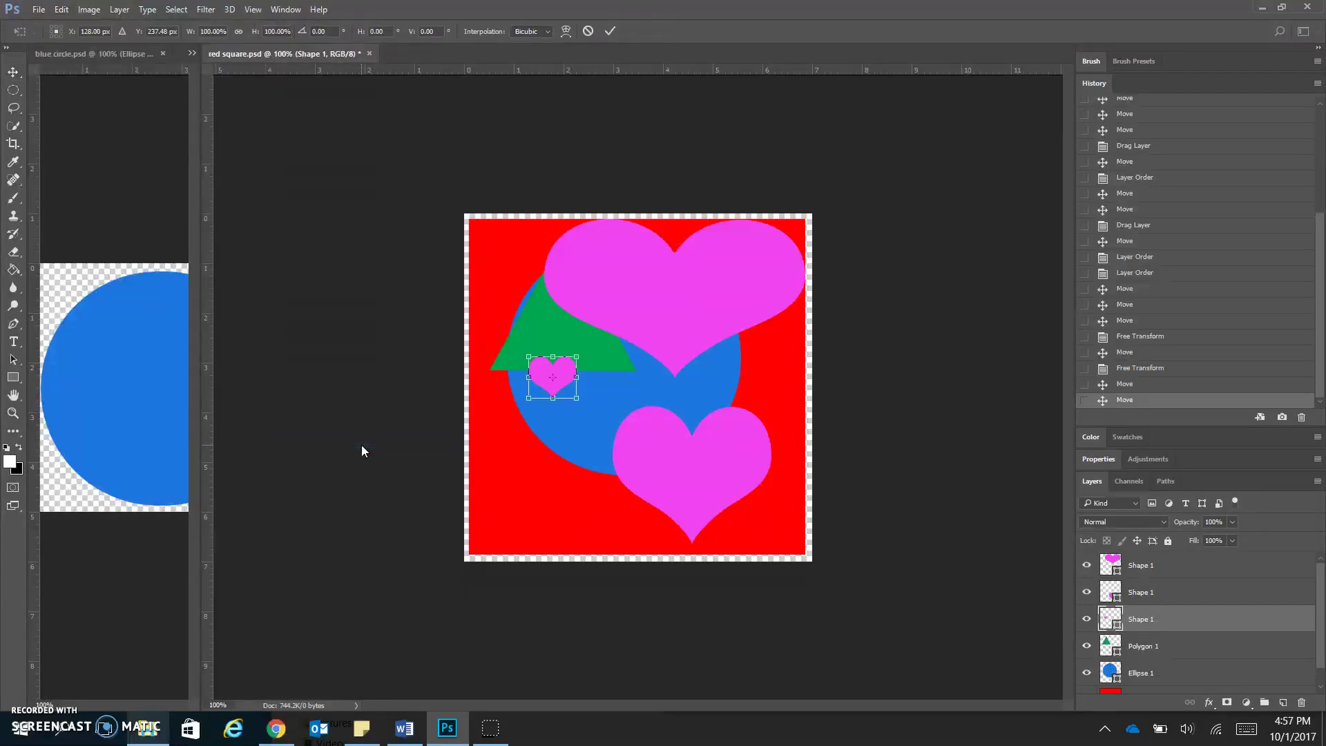
click(61, 9)
mouse_move(142, 381)
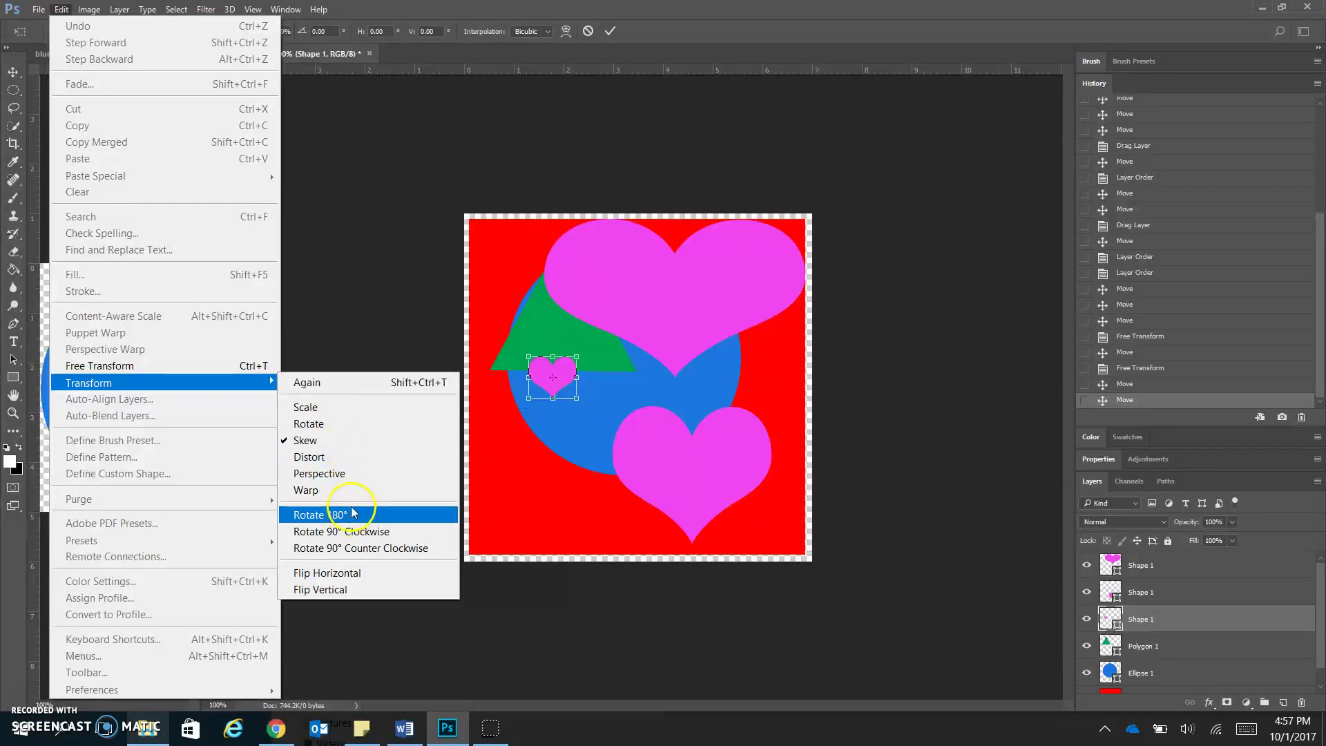
click(347, 589)
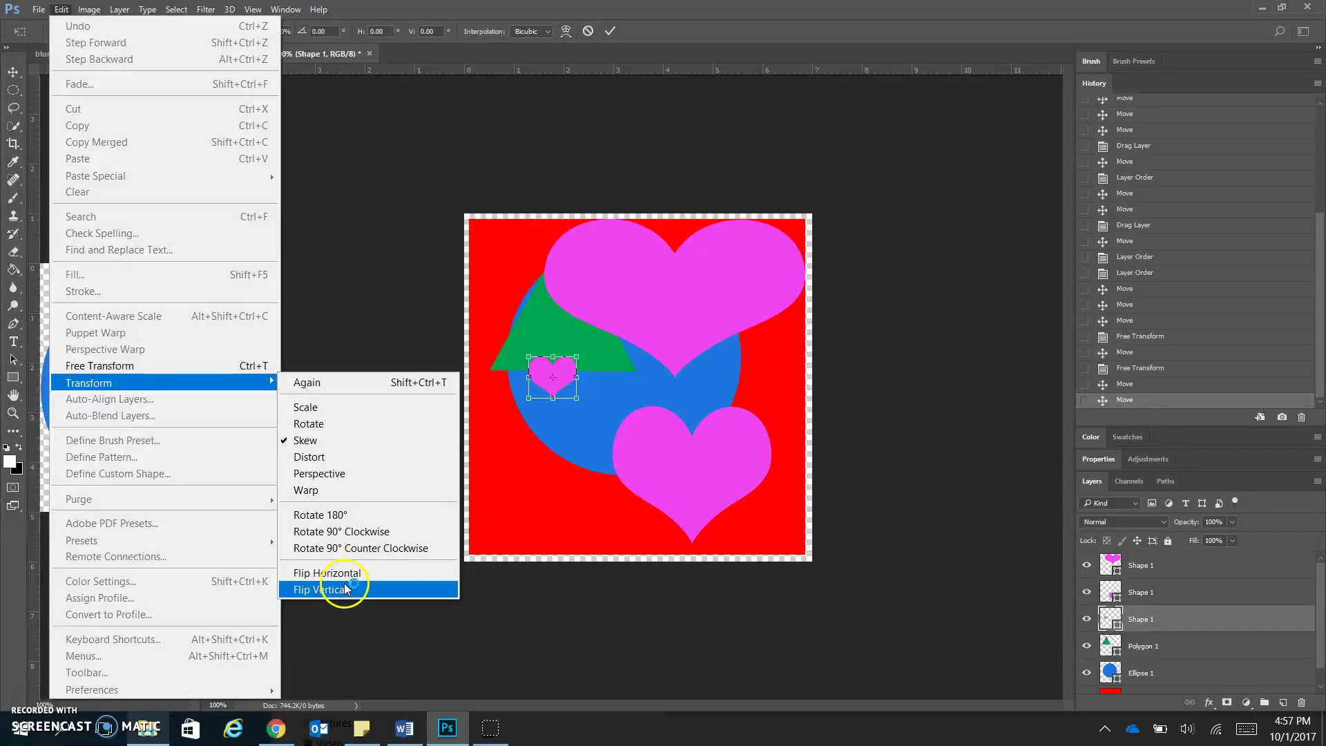
click(577, 359)
drag(578, 355, 607, 345)
drag(527, 356, 480, 339)
click(608, 356)
drag(608, 357, 633, 357)
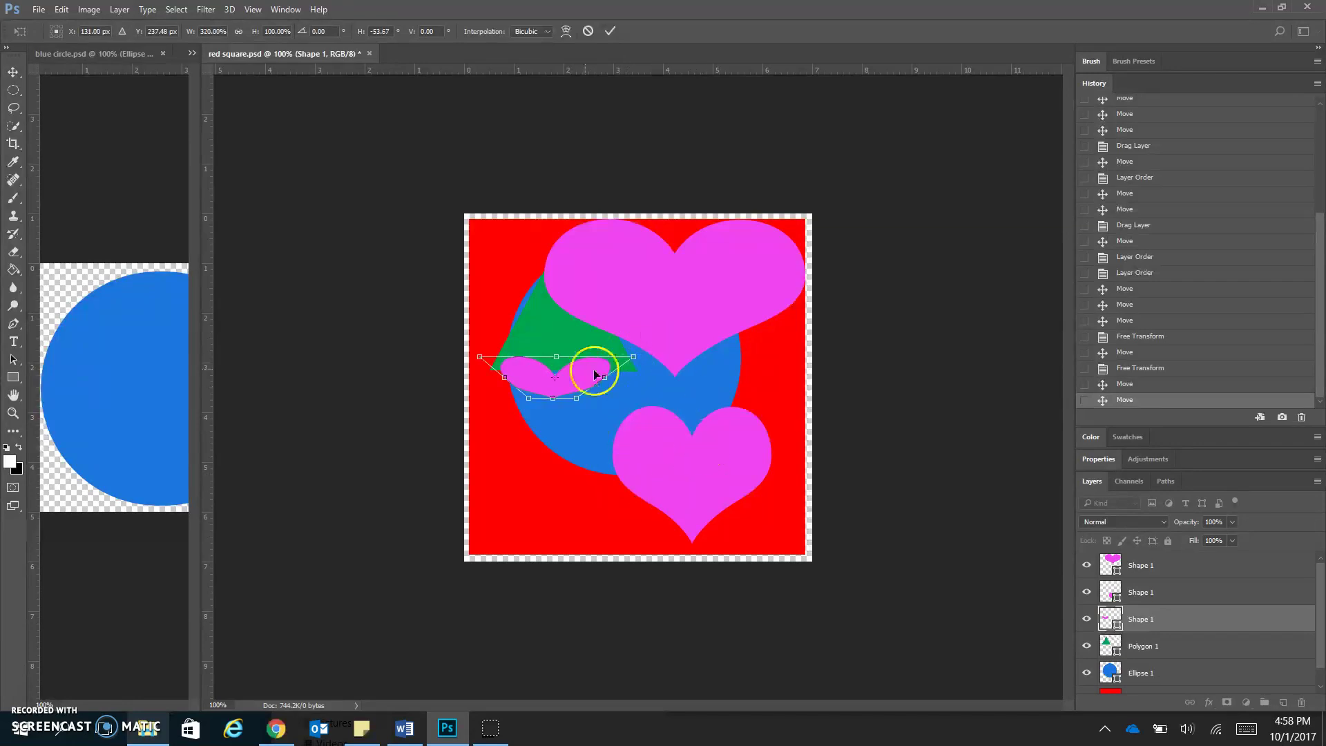
click(610, 32)
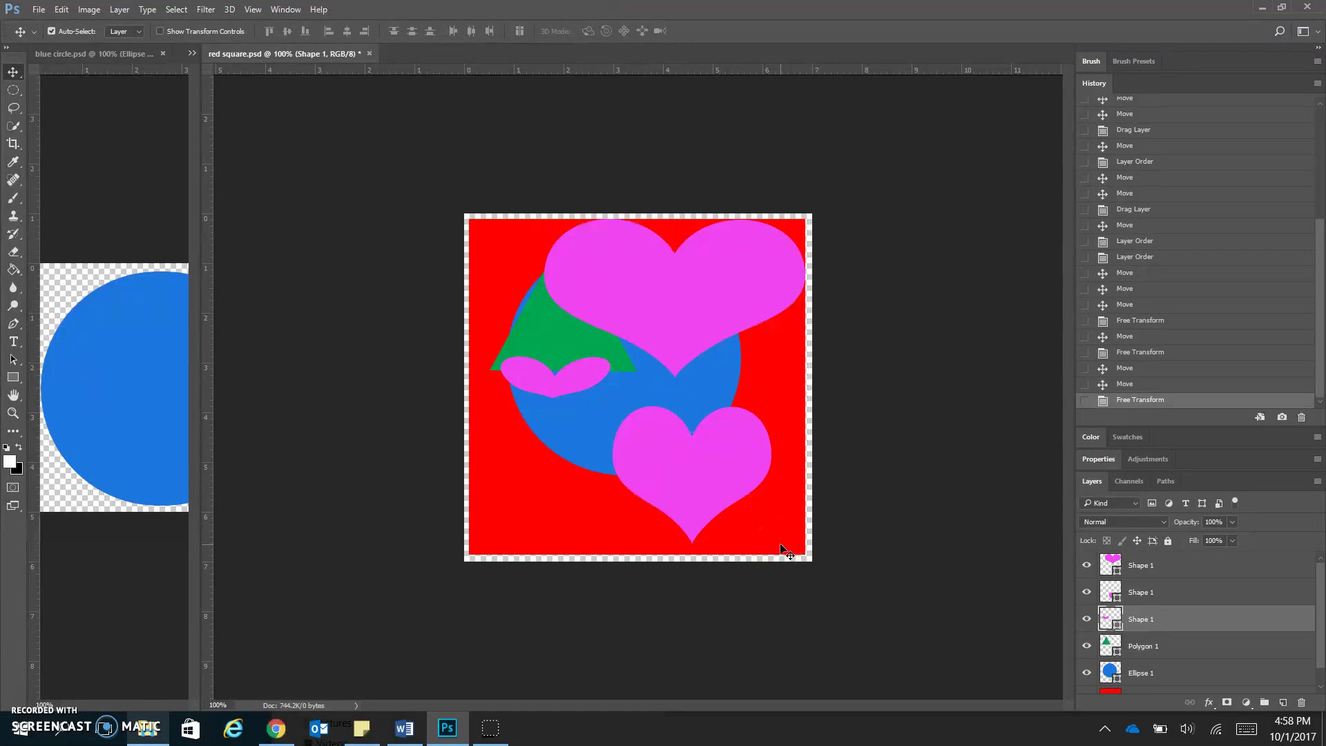
Step: Scale the blue circle on the Ellipse 1 layer proportionally to about 131% and shift it left within the red square
click(923, 667)
click(1169, 681)
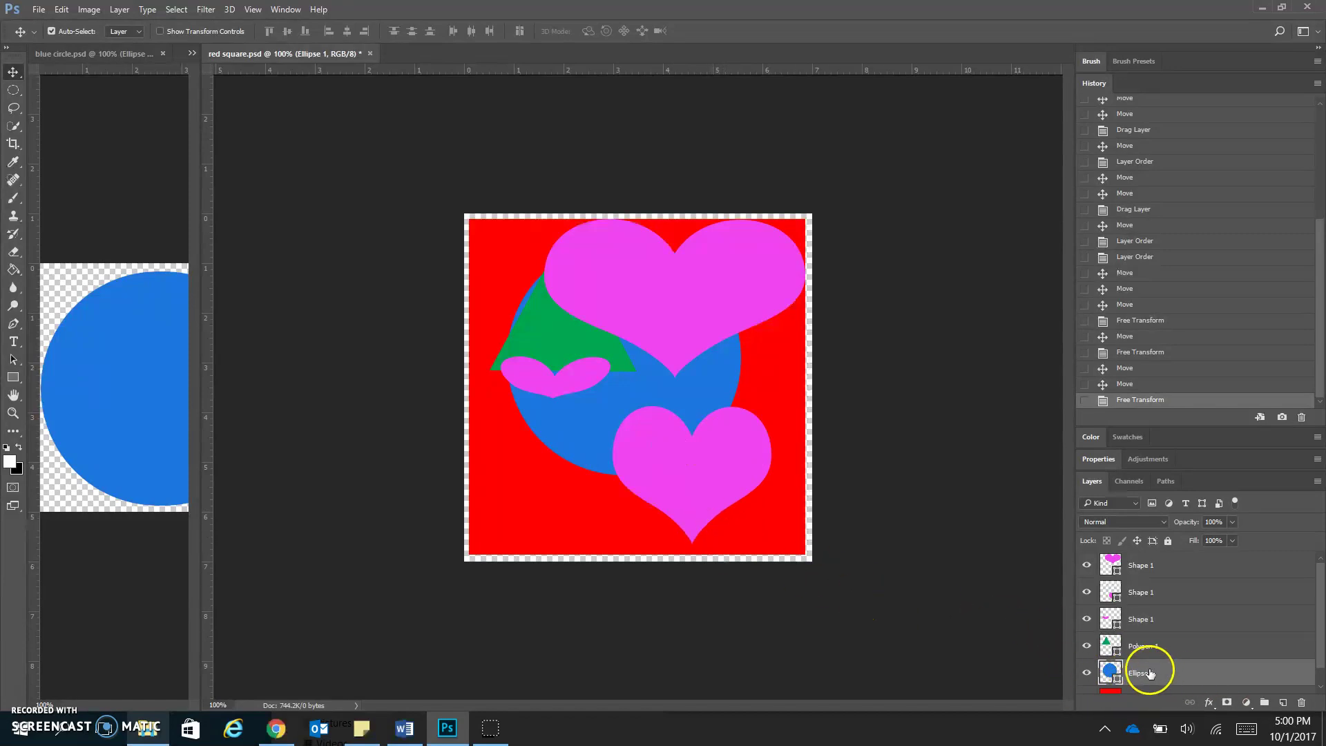
key(ctrl+t)
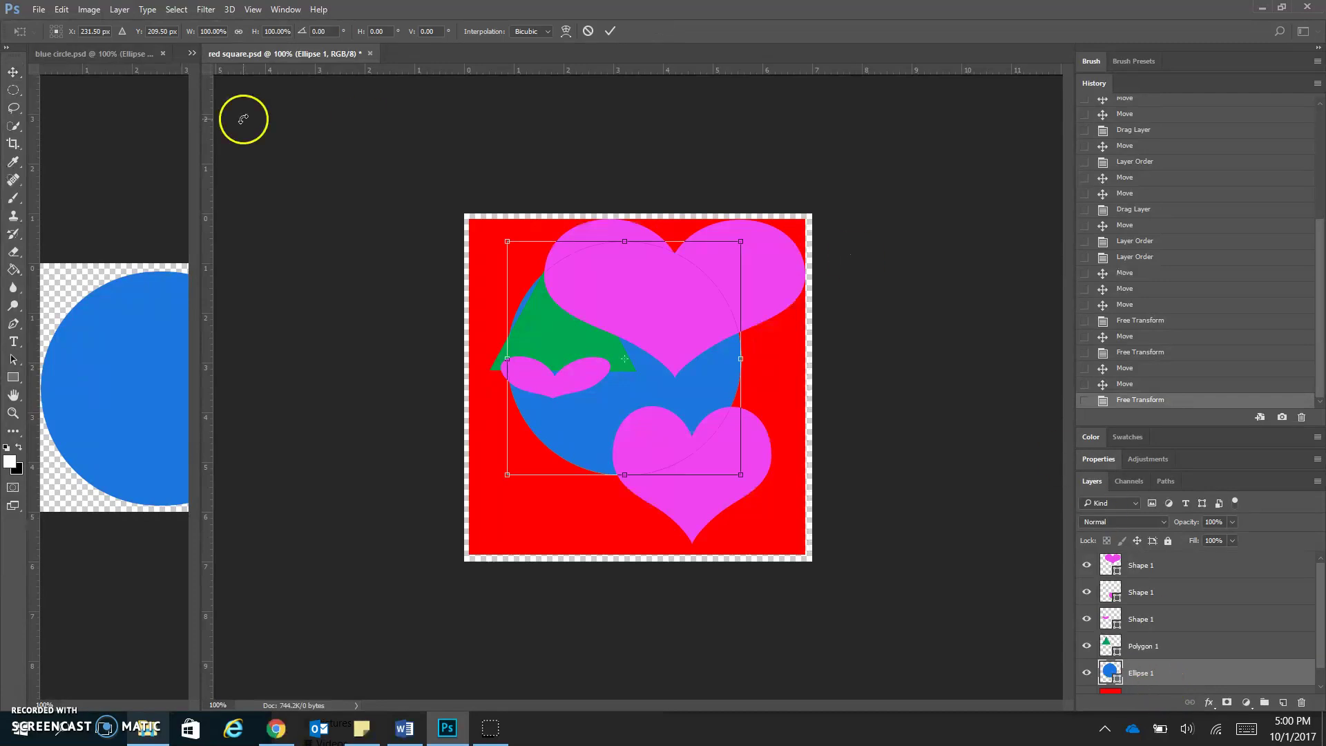
click(238, 33)
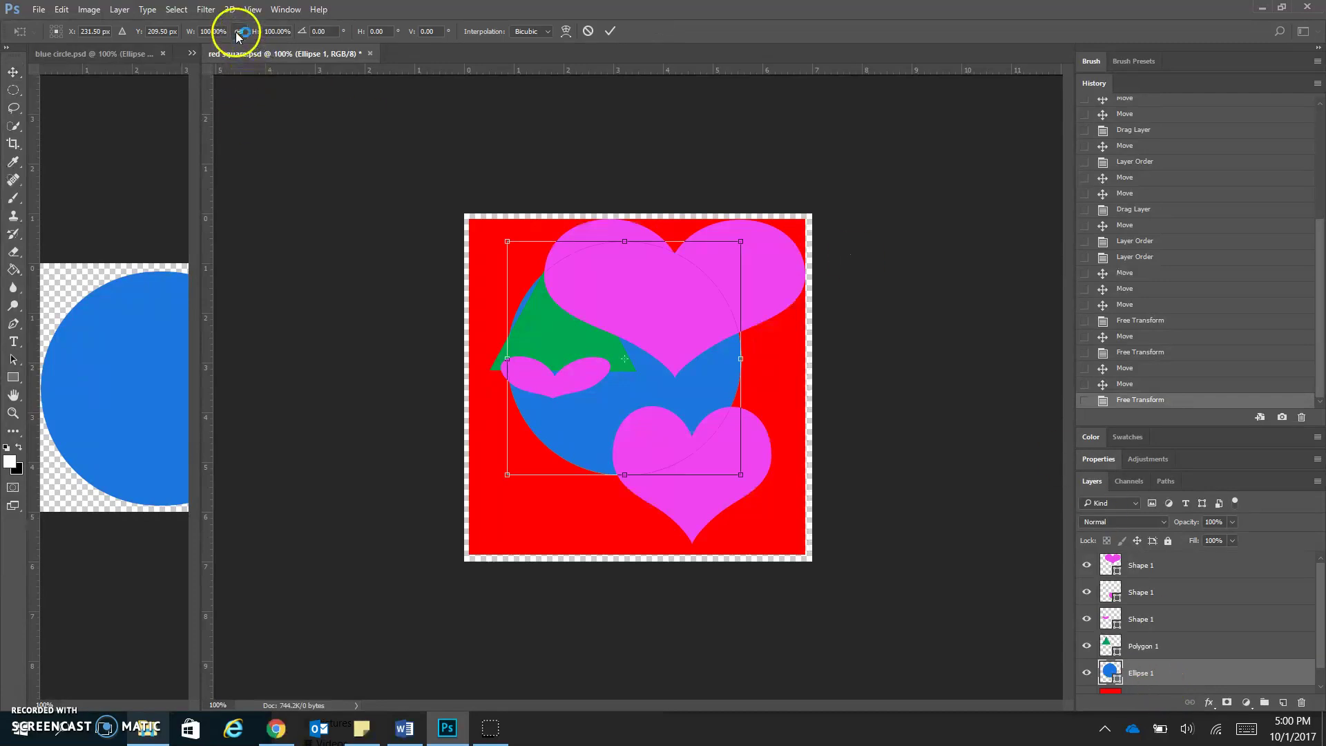
click(238, 37)
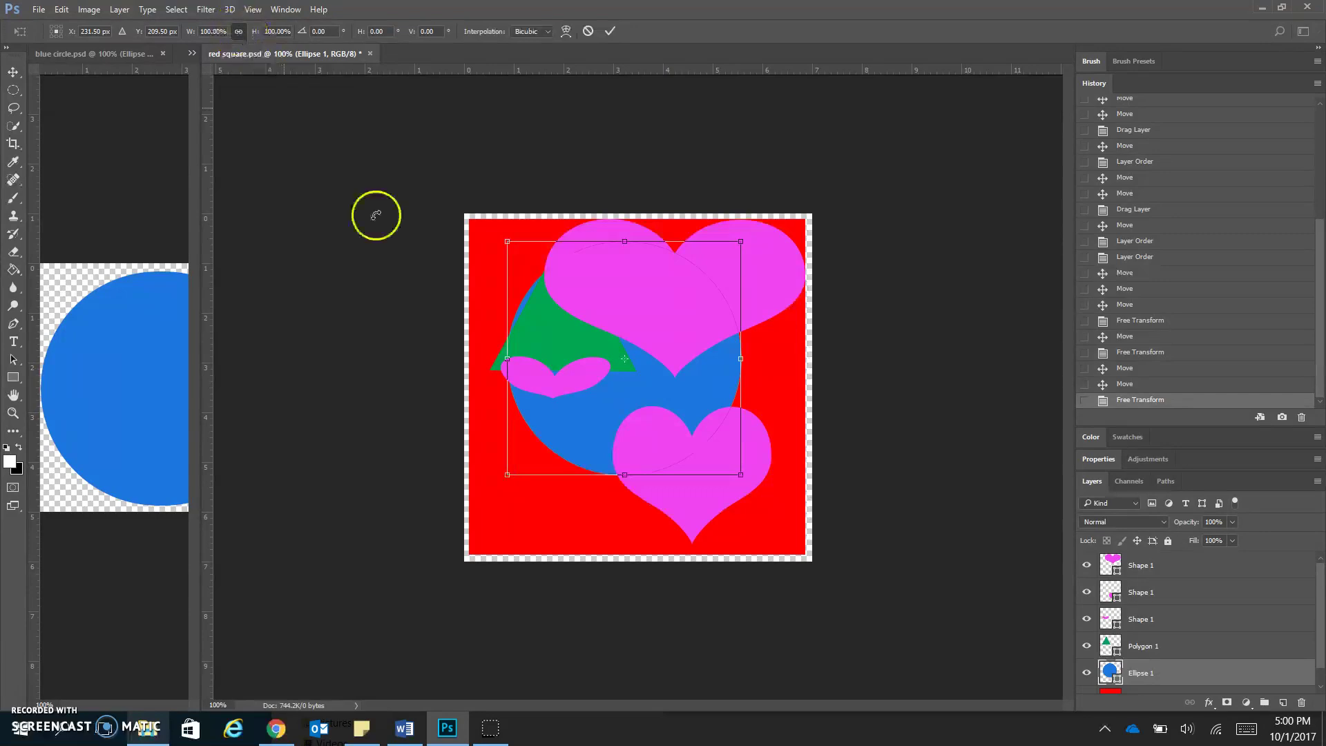
drag(739, 475, 812, 546)
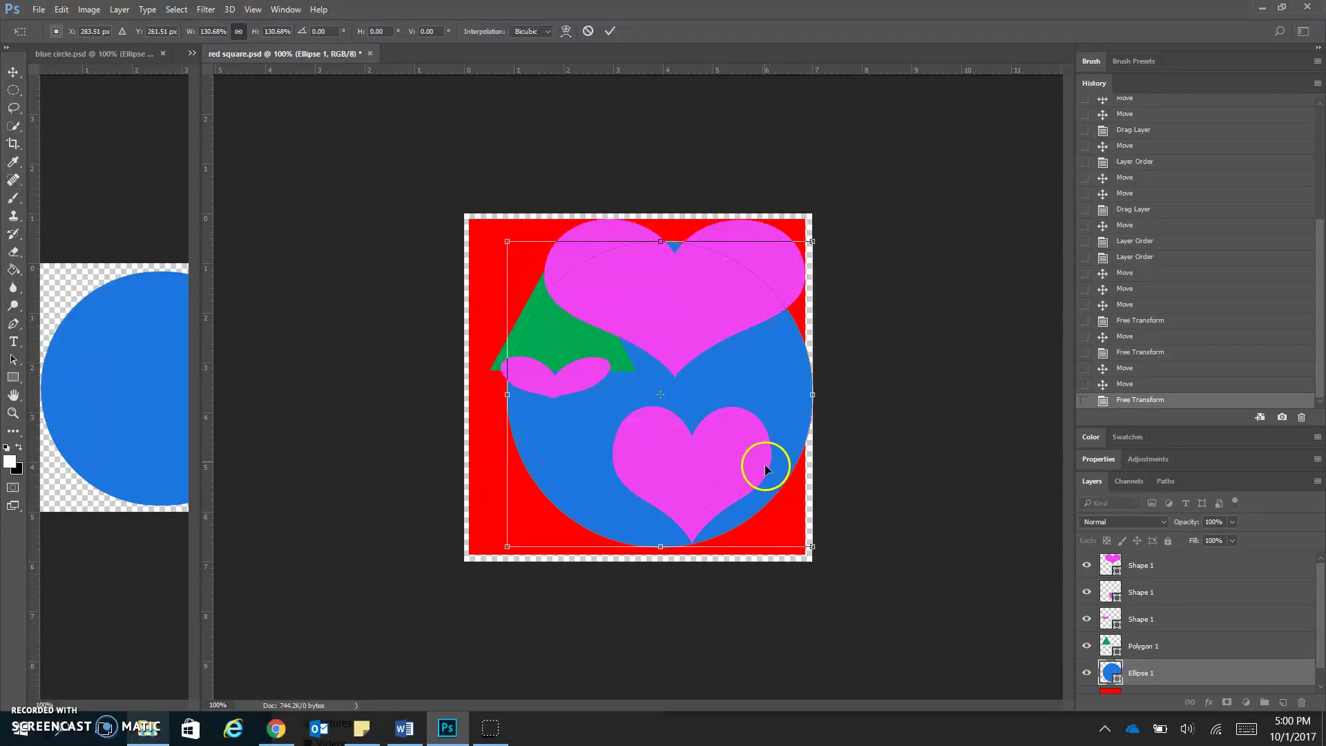
drag(768, 352, 736, 350)
key(Return)
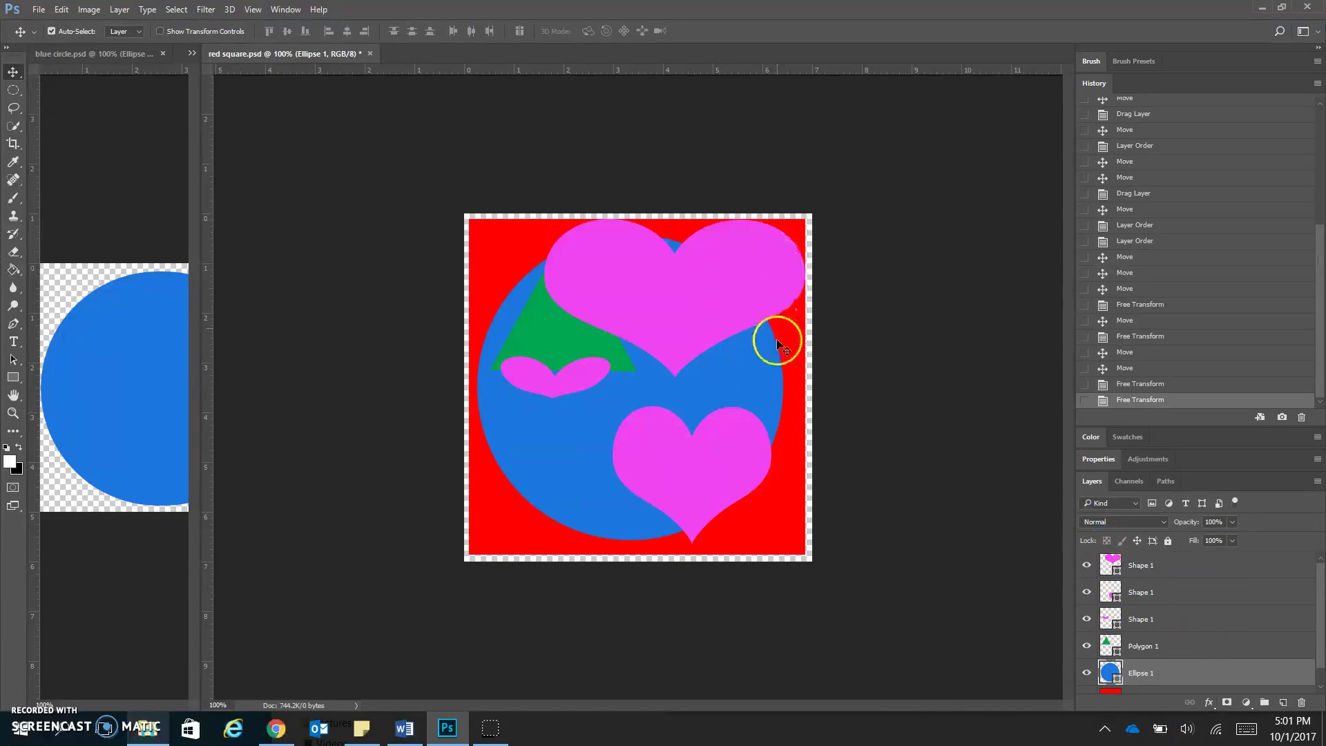
Step: Recolour the large upper heart to hot pink, hex f90779
click(682, 269)
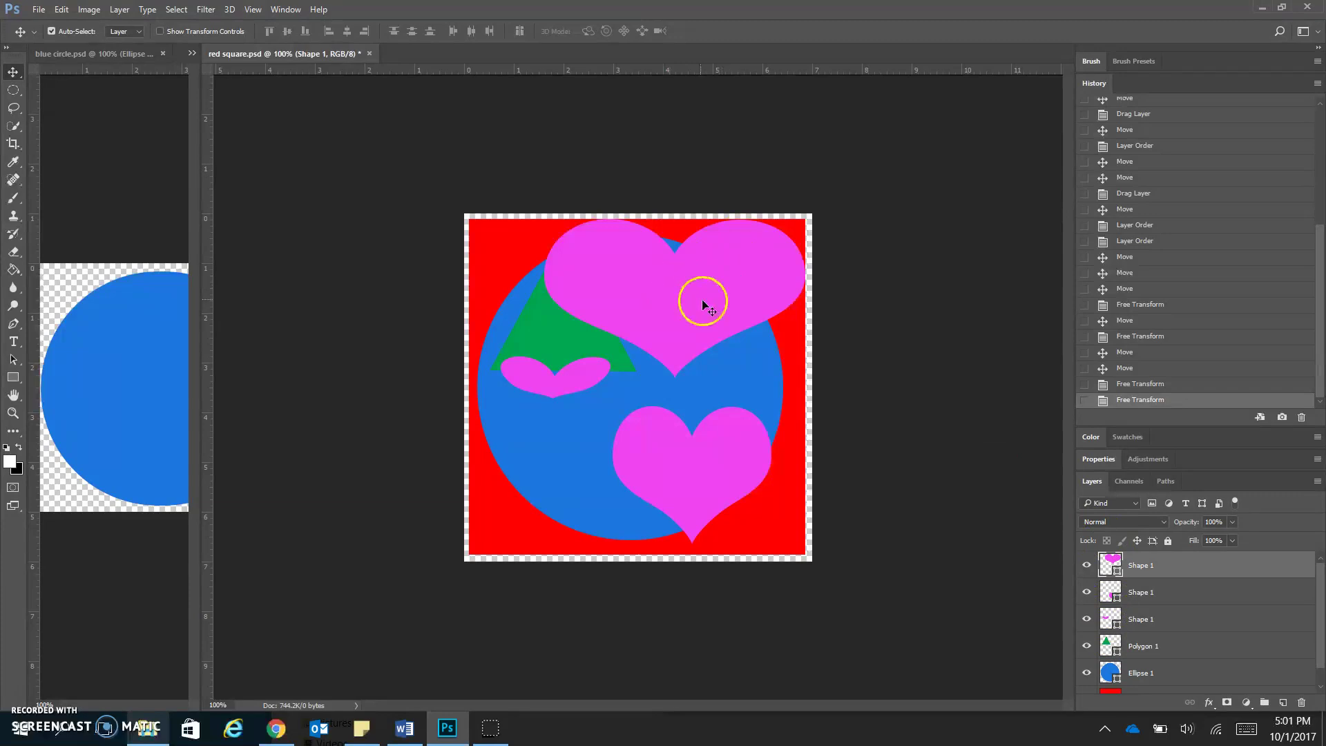
double_click(1110, 565)
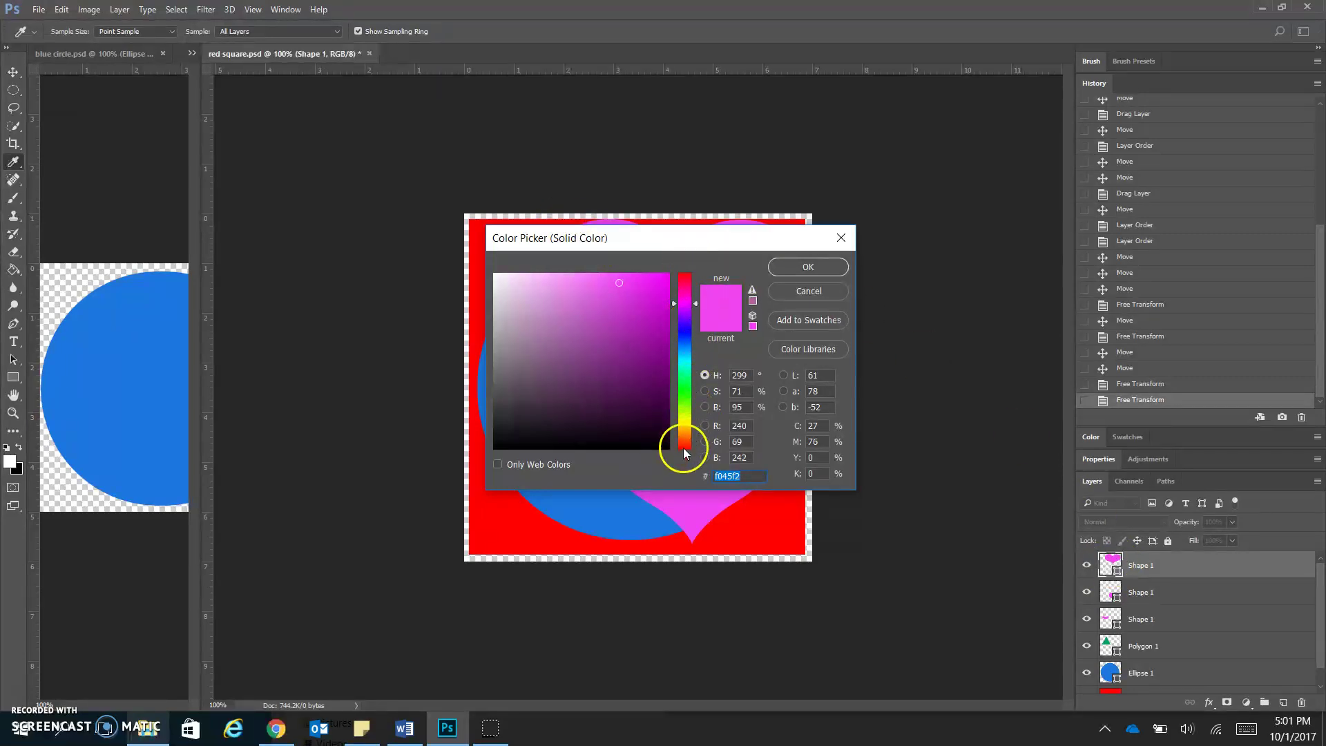
click(683, 336)
drag(681, 325, 685, 287)
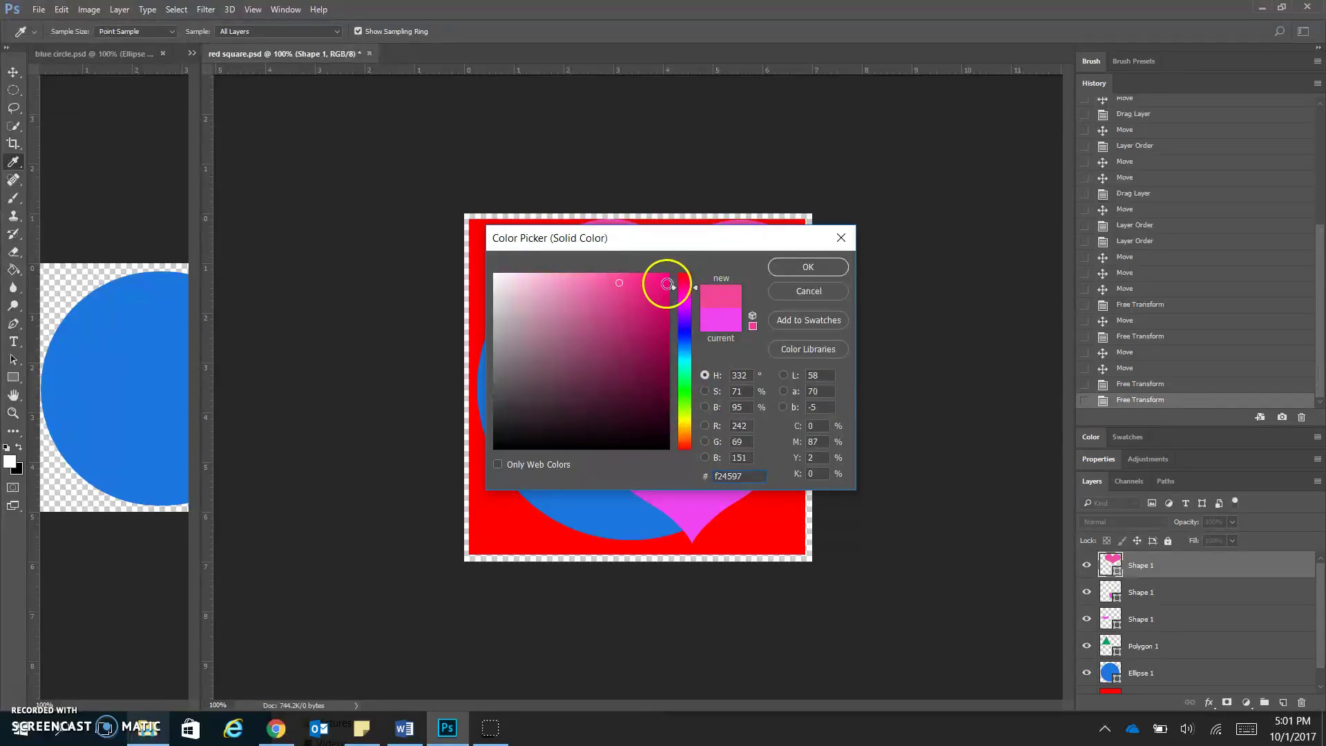
click(664, 278)
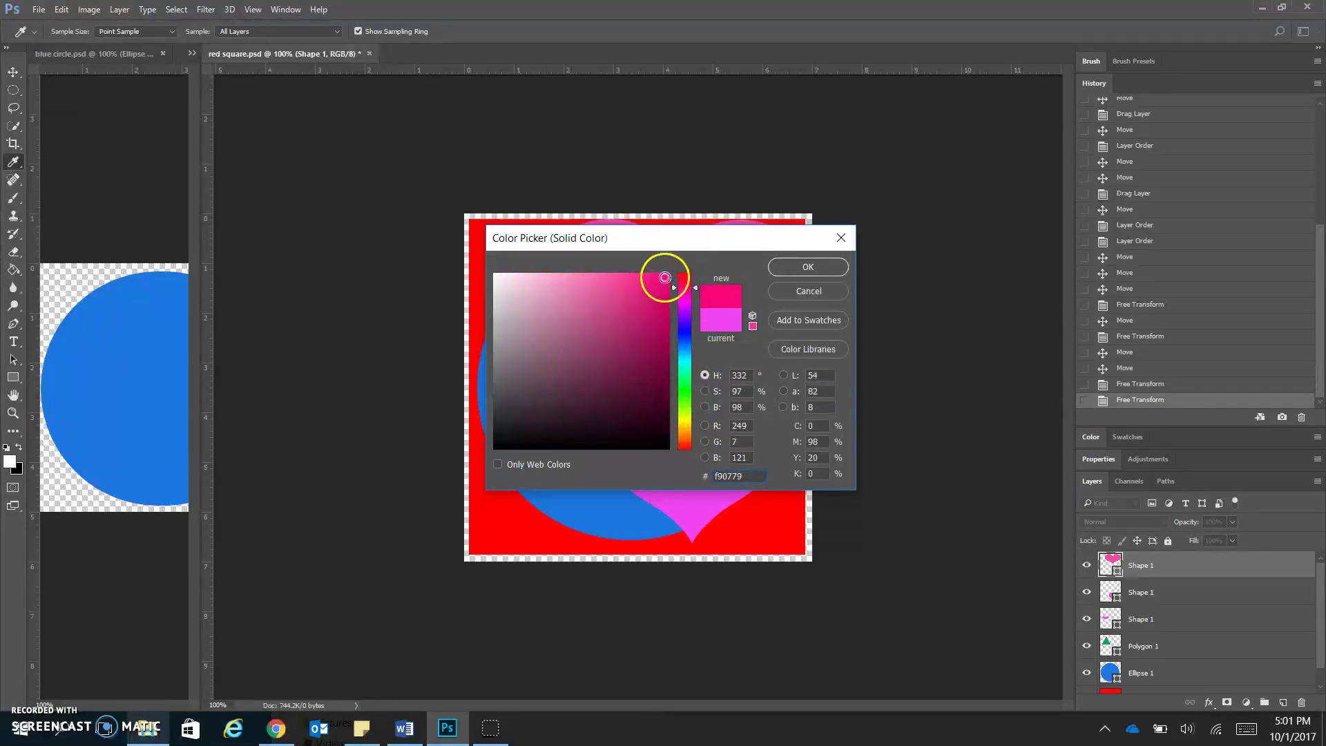
click(817, 268)
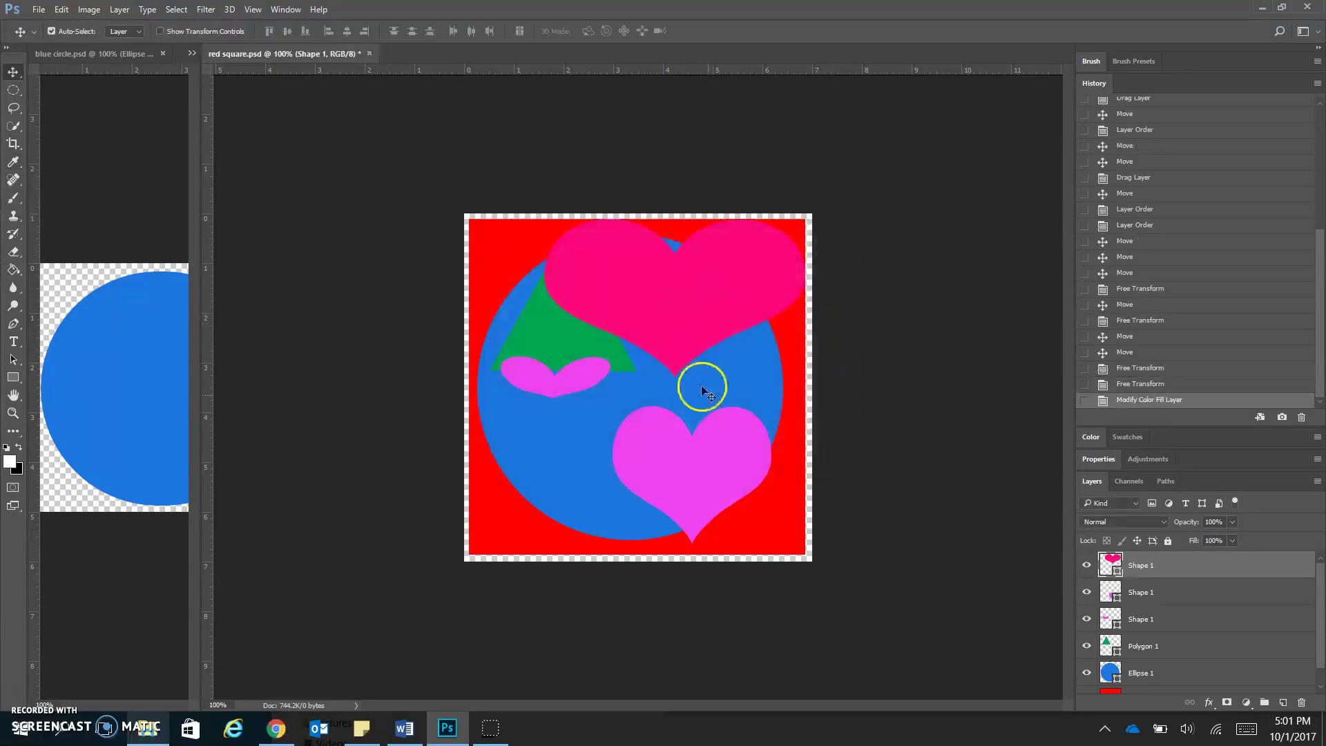
Step: Recolour the small skewed heart on the triangle's bottom edge to dark red, hex db0a0a
click(537, 382)
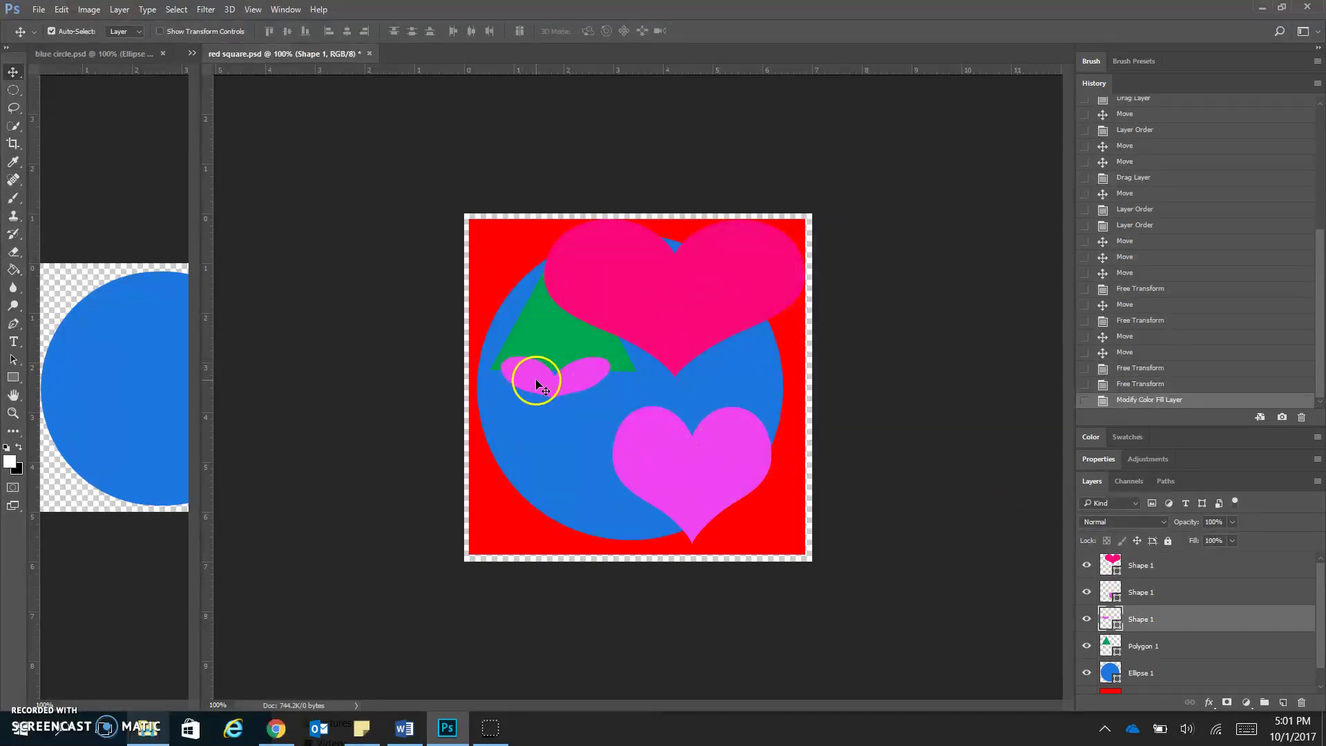
double_click(1111, 620)
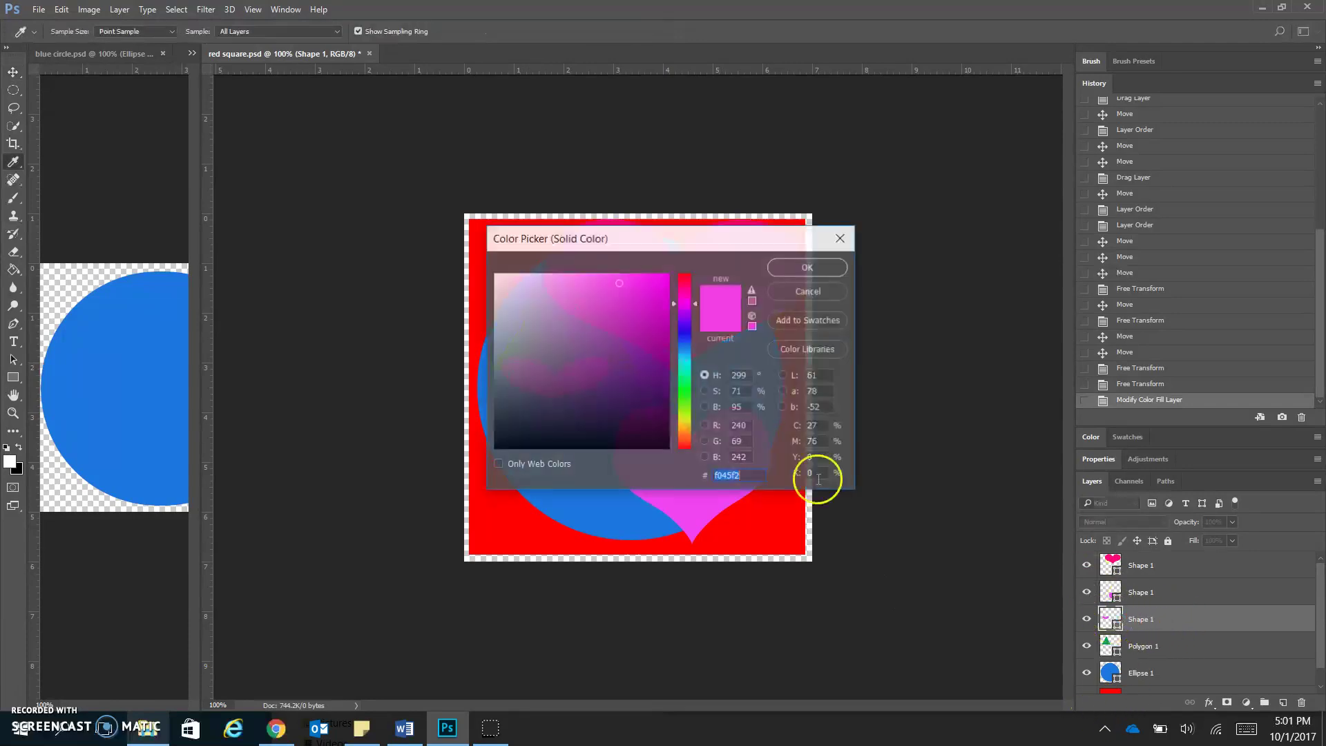
click(684, 449)
drag(658, 284, 661, 297)
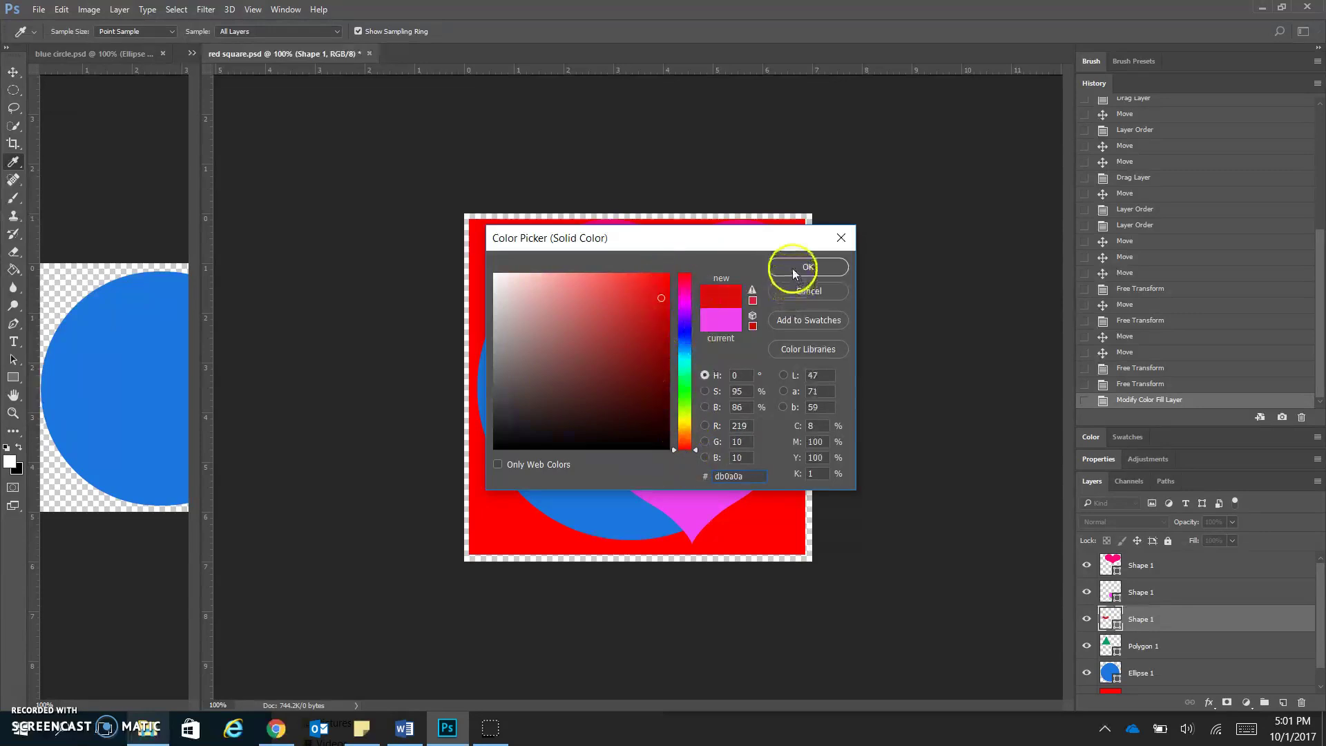
click(794, 269)
Step: Recolour the lower heart's fill to a saturated turquoise
click(704, 480)
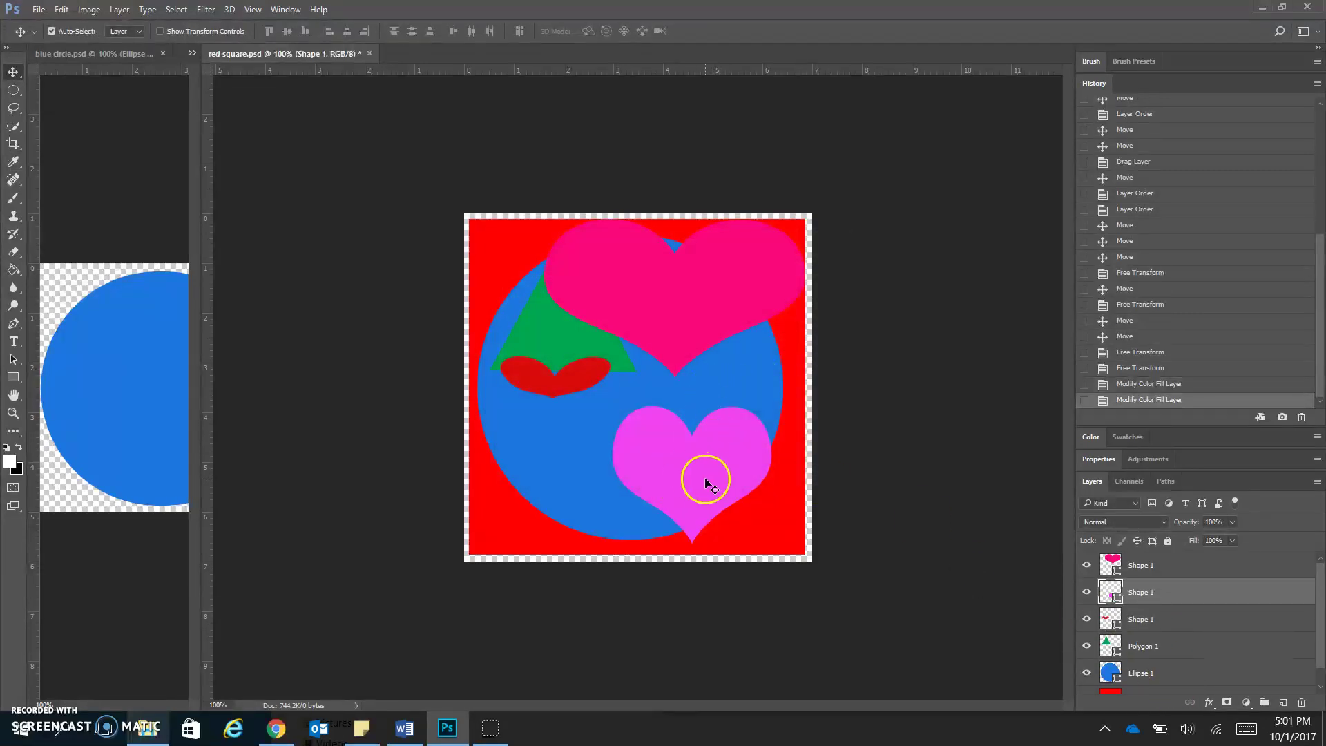
double_click(1109, 593)
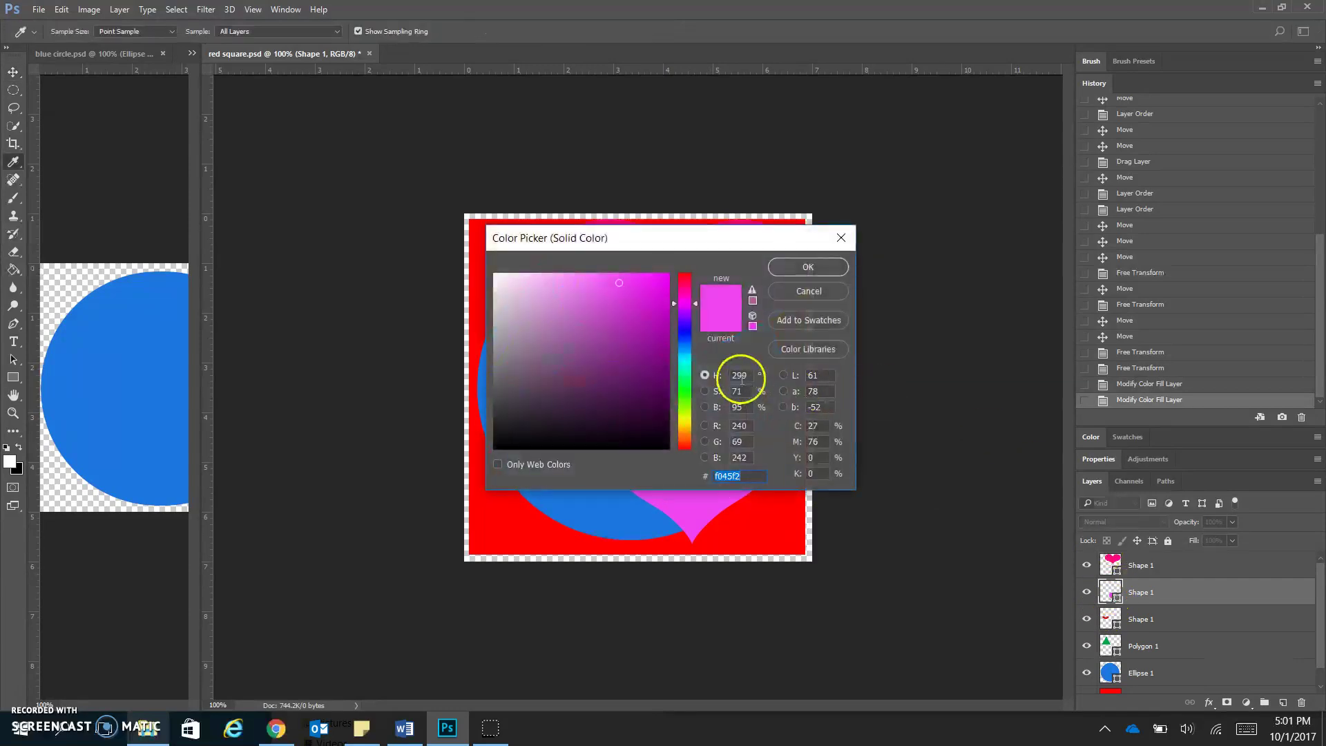
drag(686, 344, 639, 304)
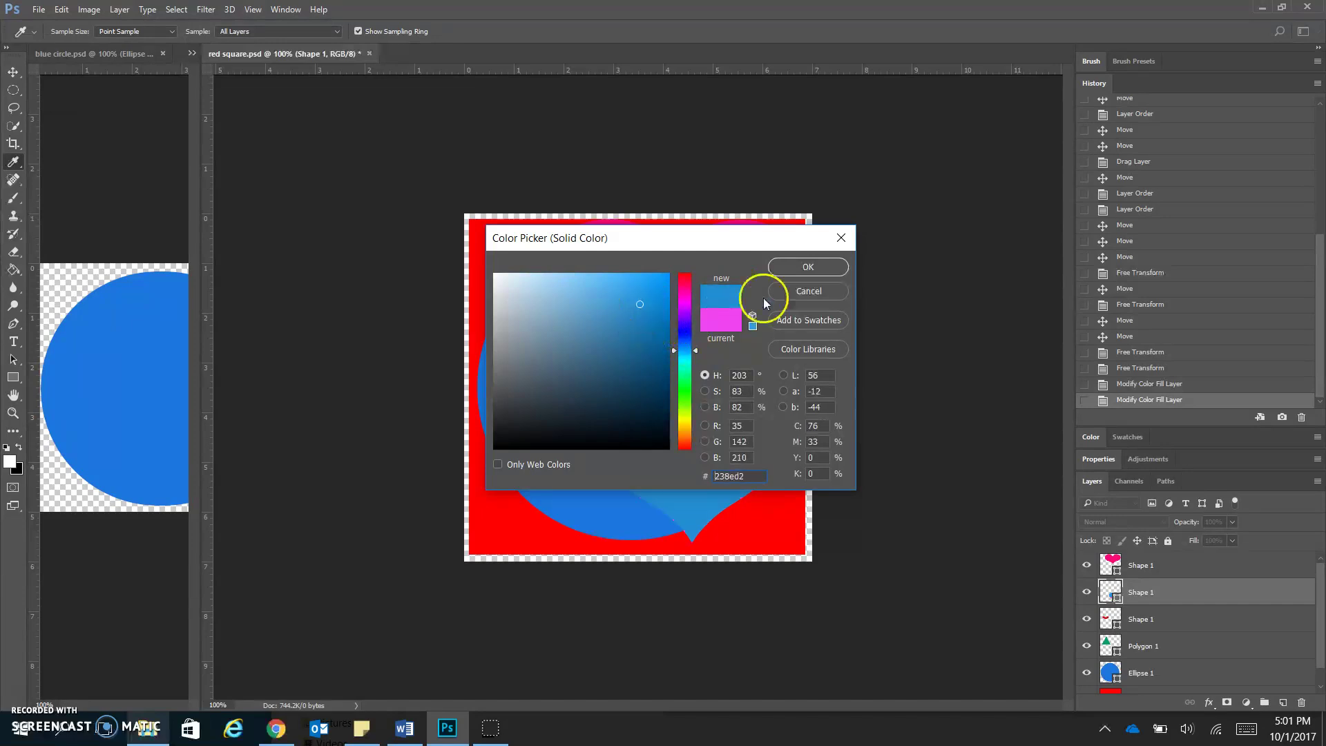
drag(696, 348, 697, 373)
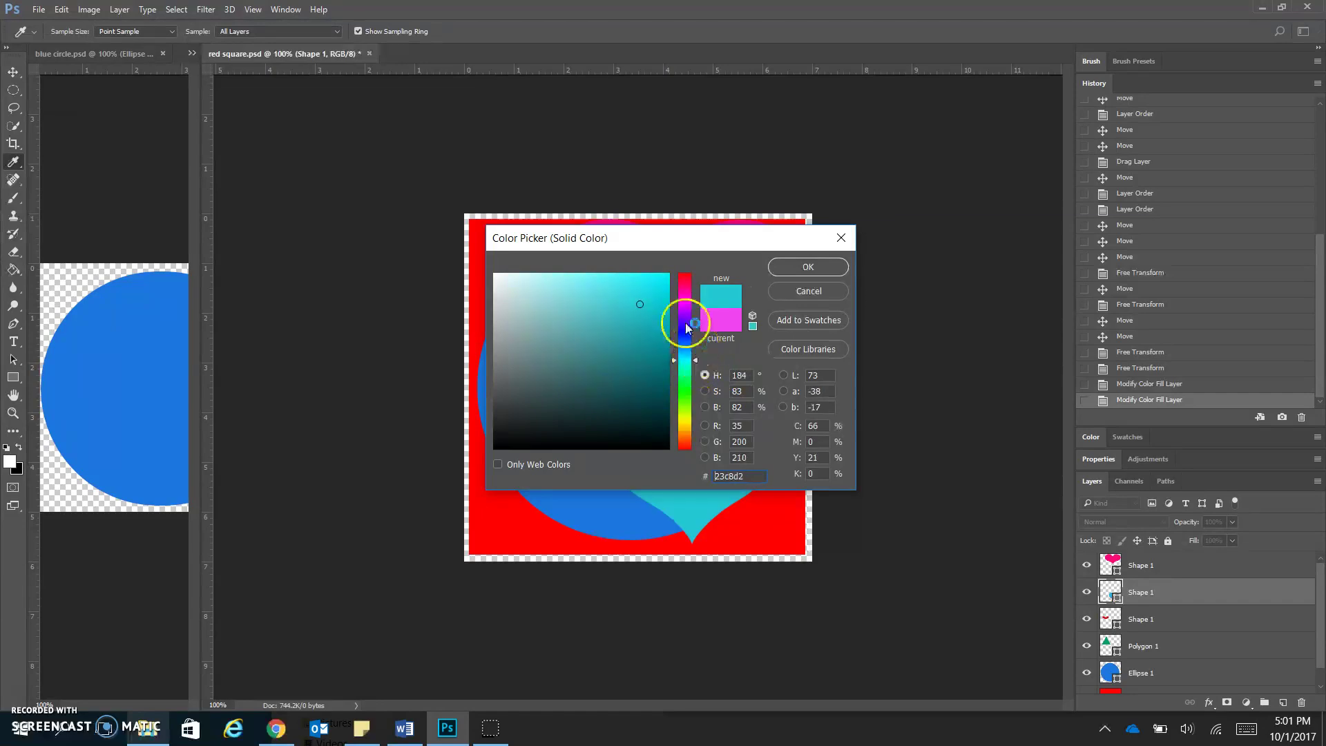
drag(667, 303, 661, 308)
click(809, 268)
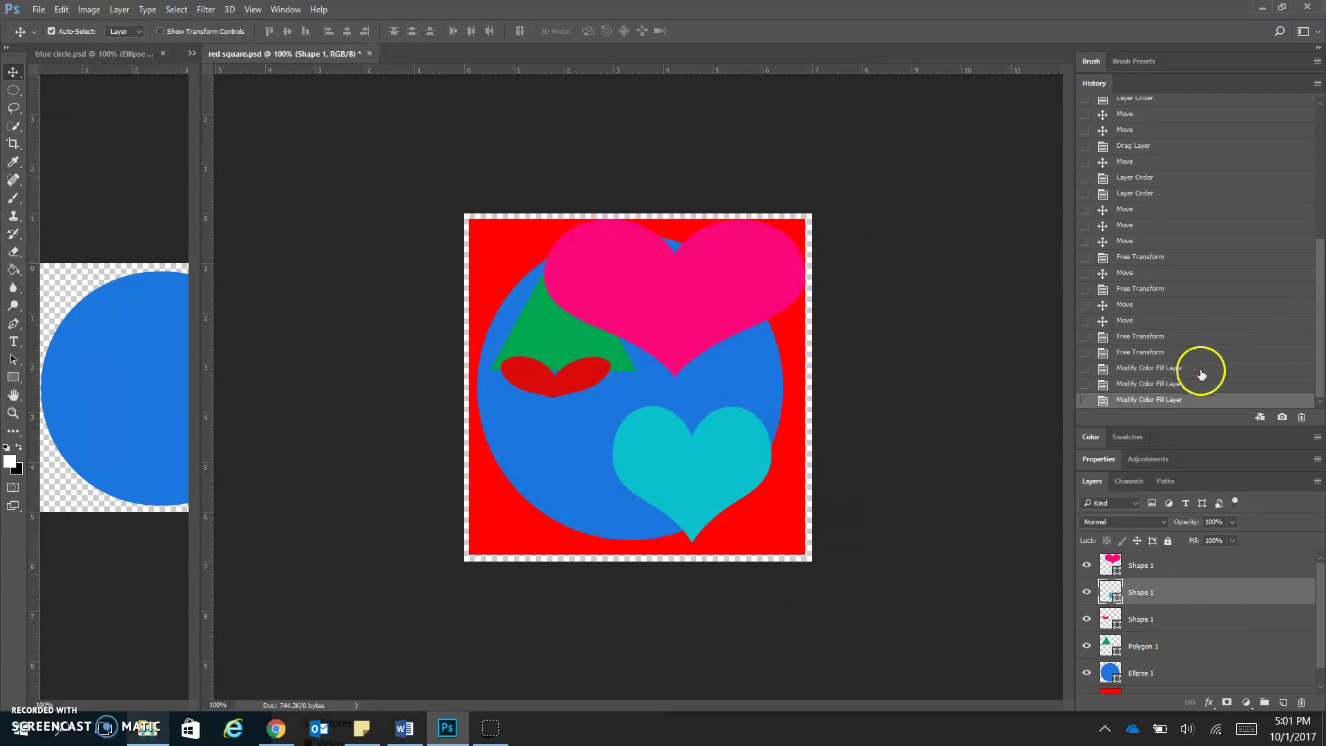
Step: Select all six layers from the top Shape 1 to Rectangle 1 and align their vertical and horizontal centers
drag(1216, 427, 1216, 377)
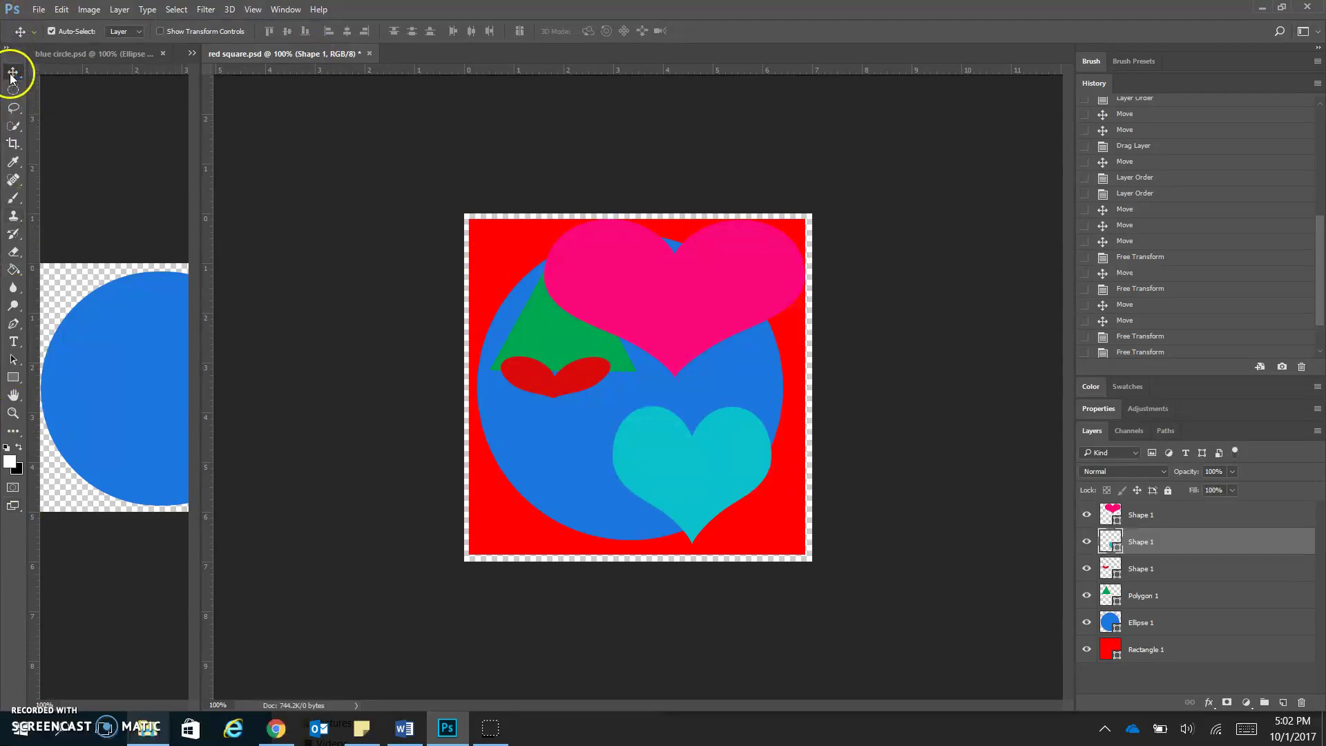
click(1208, 512)
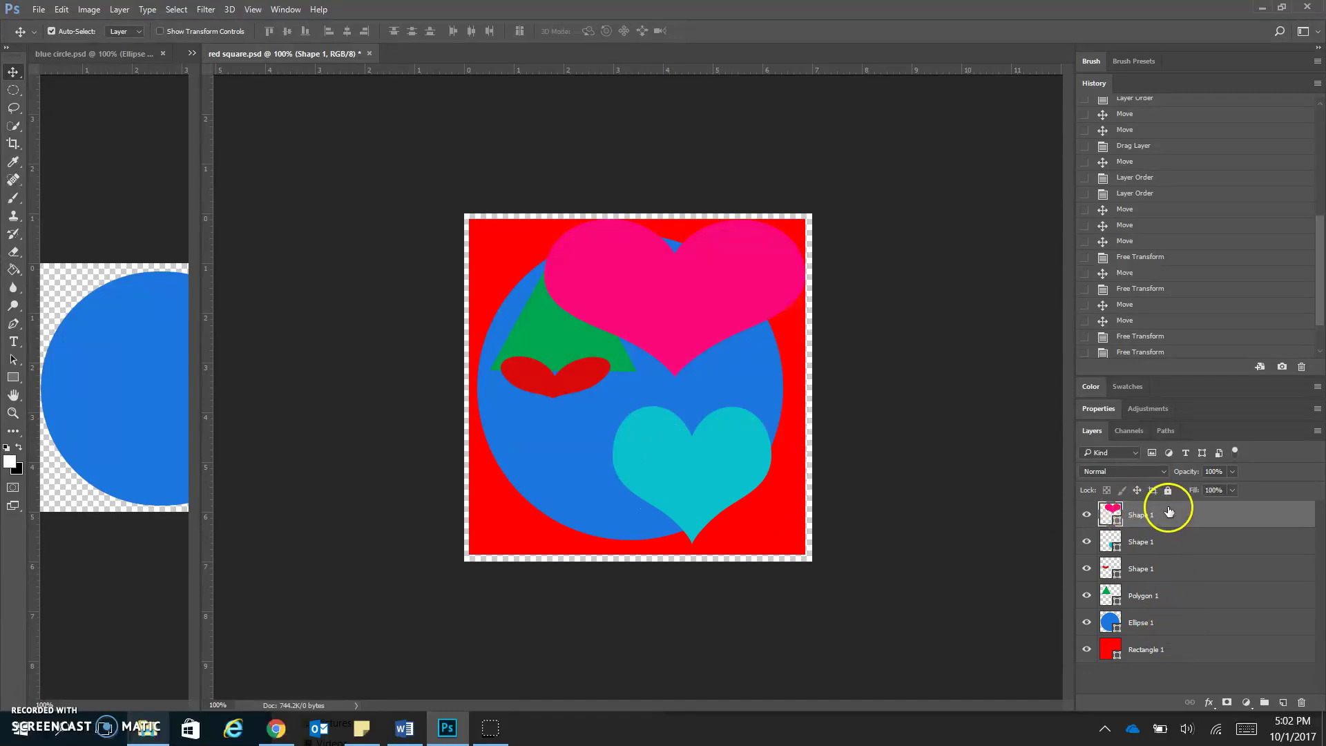
shift+click(1172, 653)
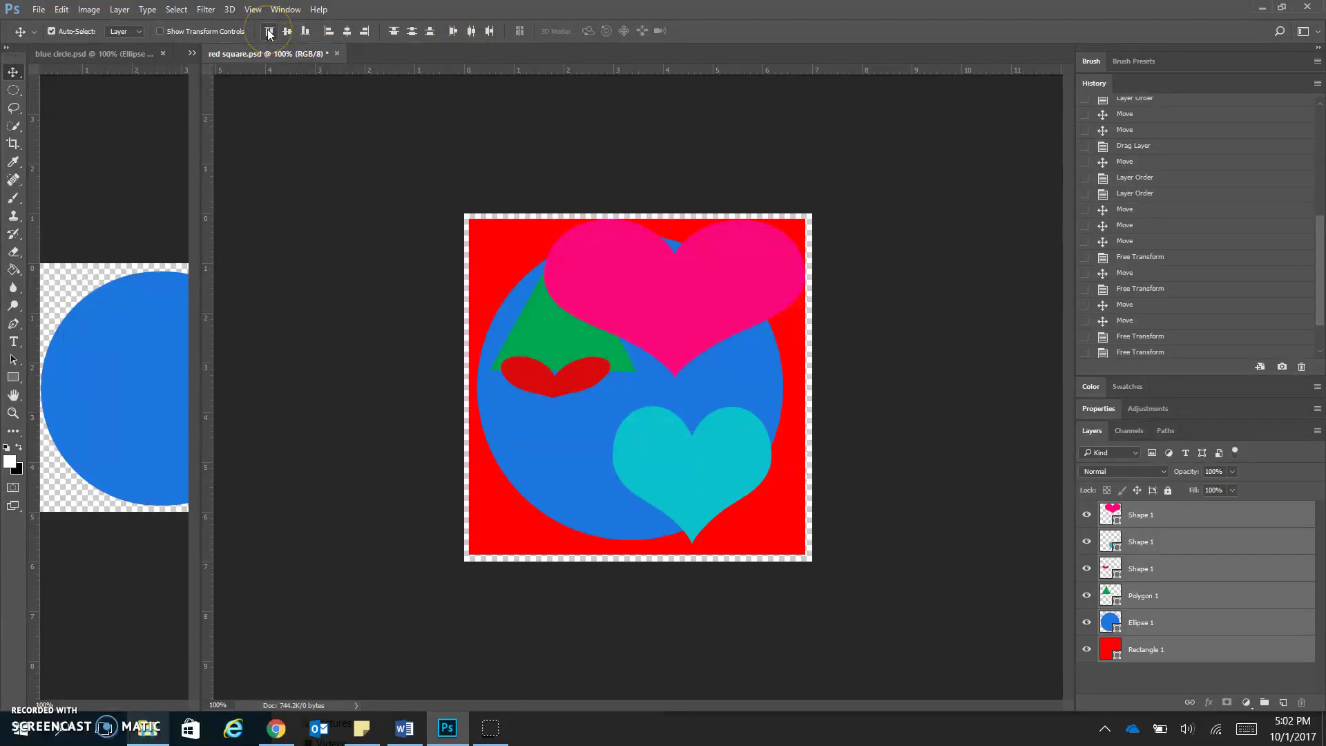
click(289, 33)
click(288, 31)
click(584, 533)
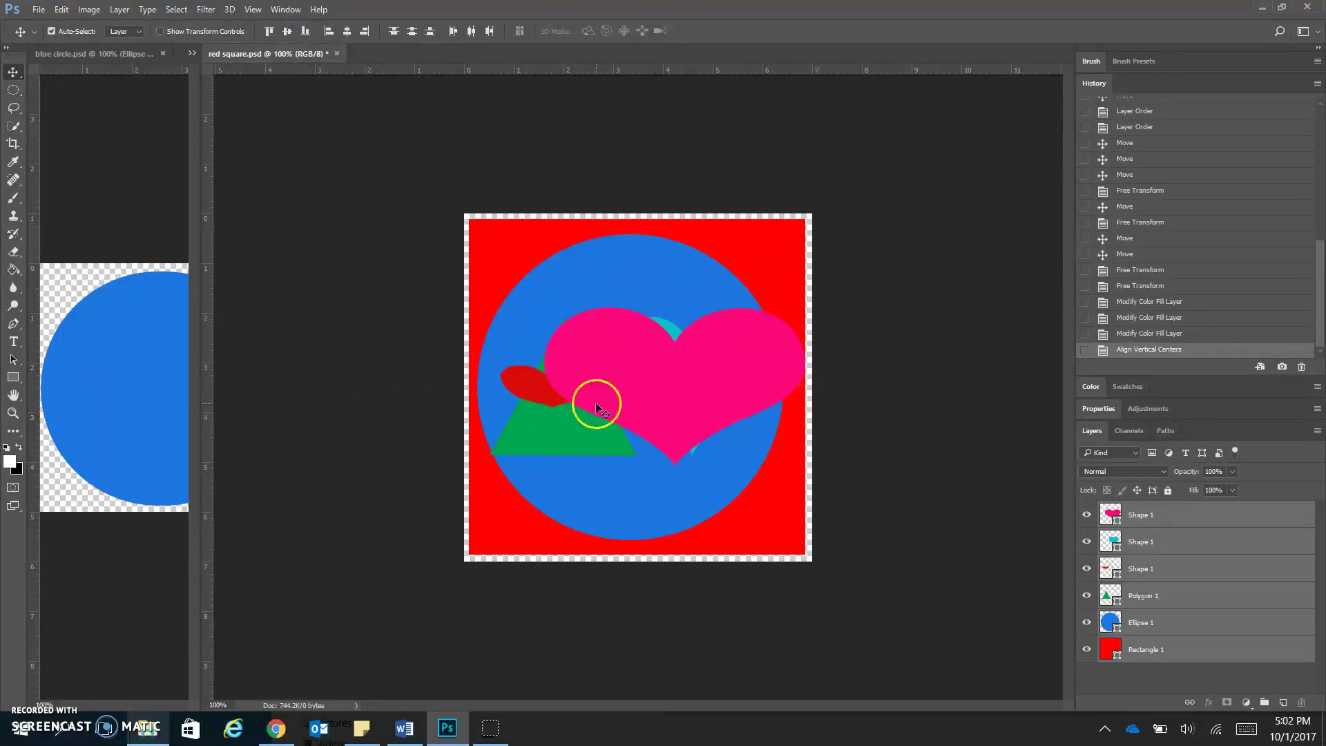
click(345, 31)
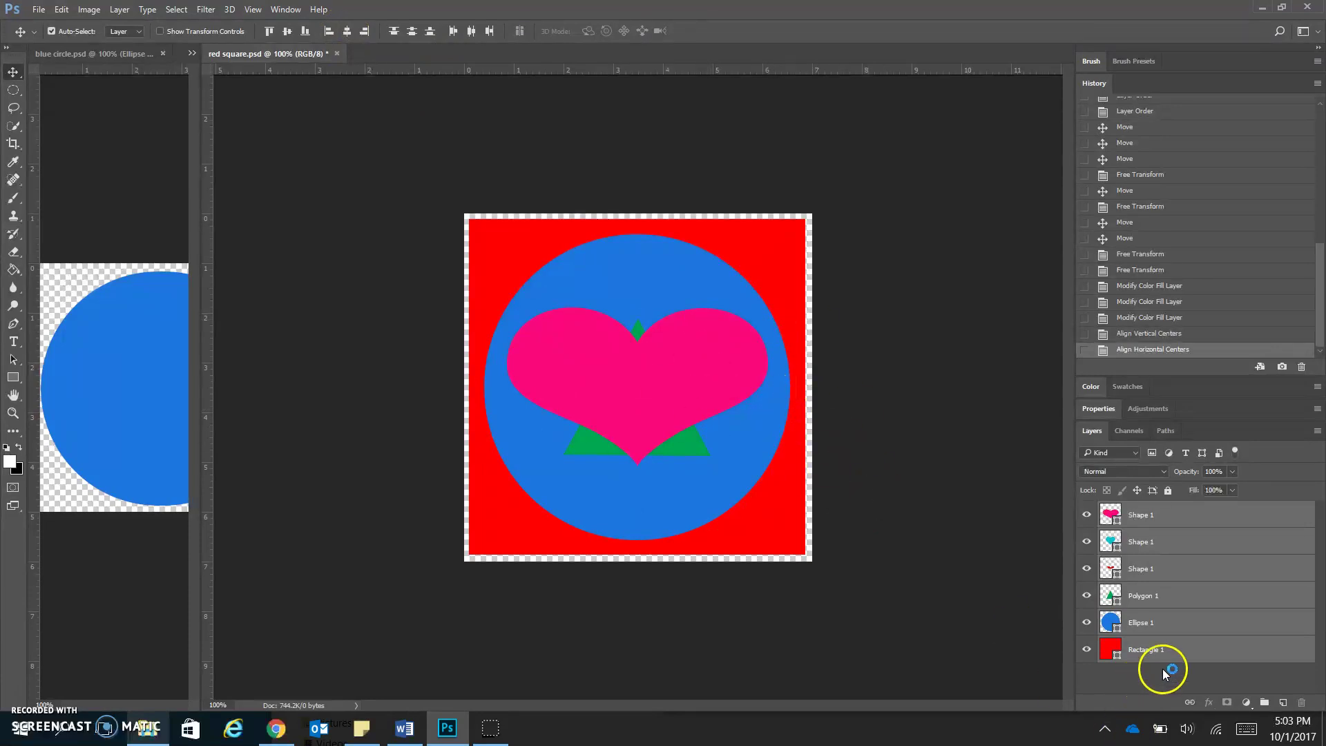
Step: Move the hot pink heart's layer directly below Polygon 1 and bring the small dark red heart's layer to the top
click(1158, 517)
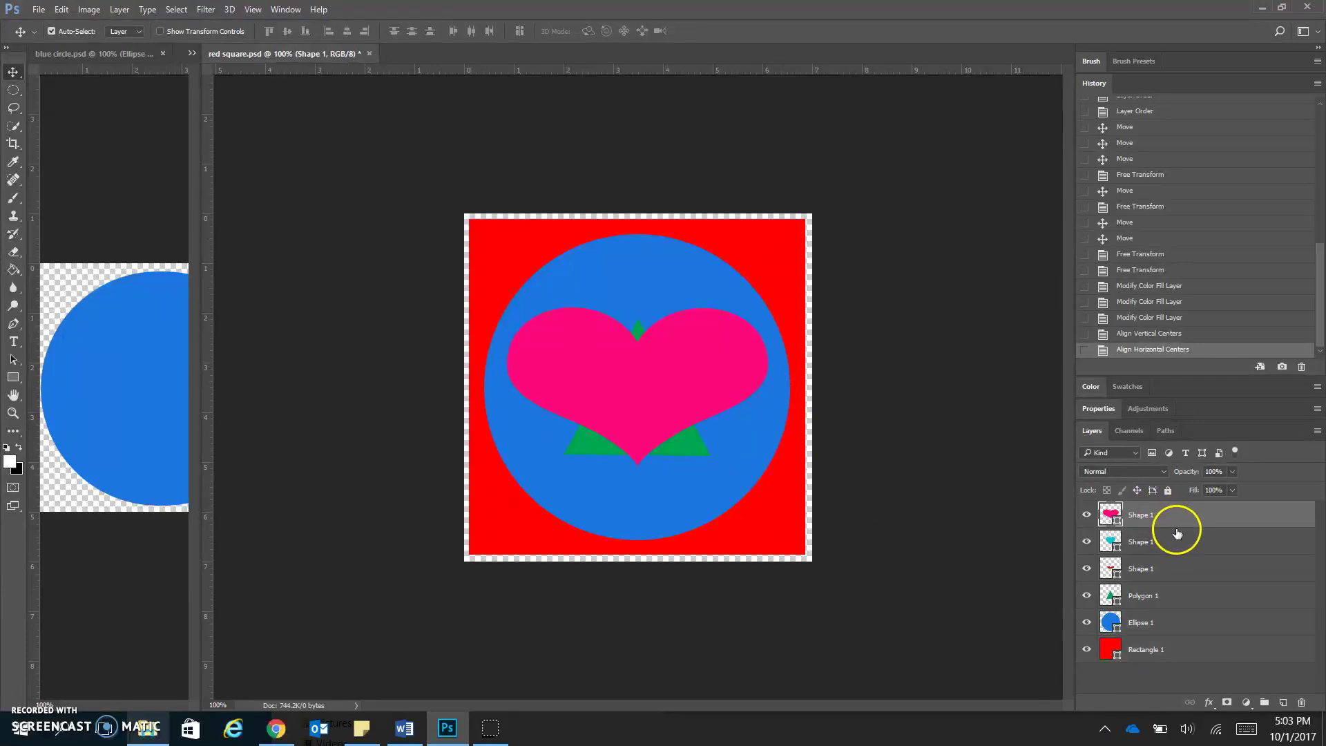
drag(1160, 520, 1170, 605)
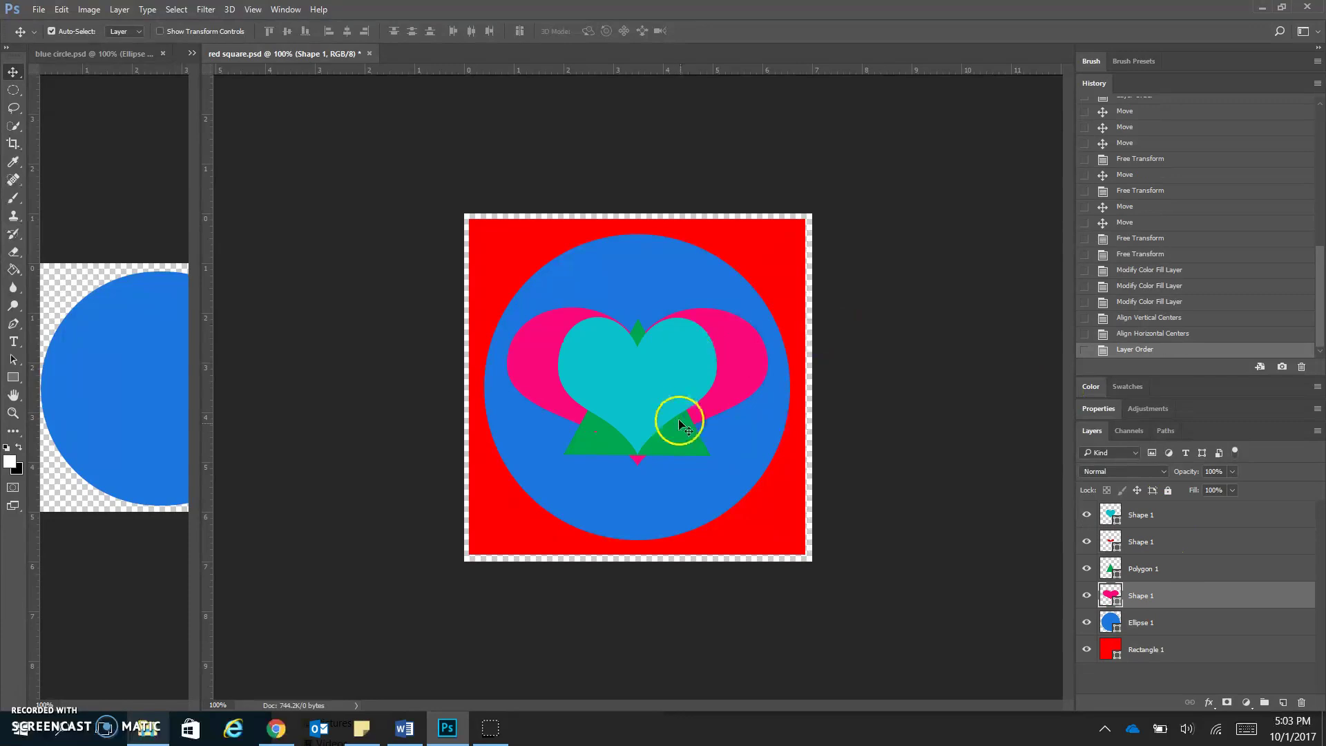
drag(1145, 541, 1146, 503)
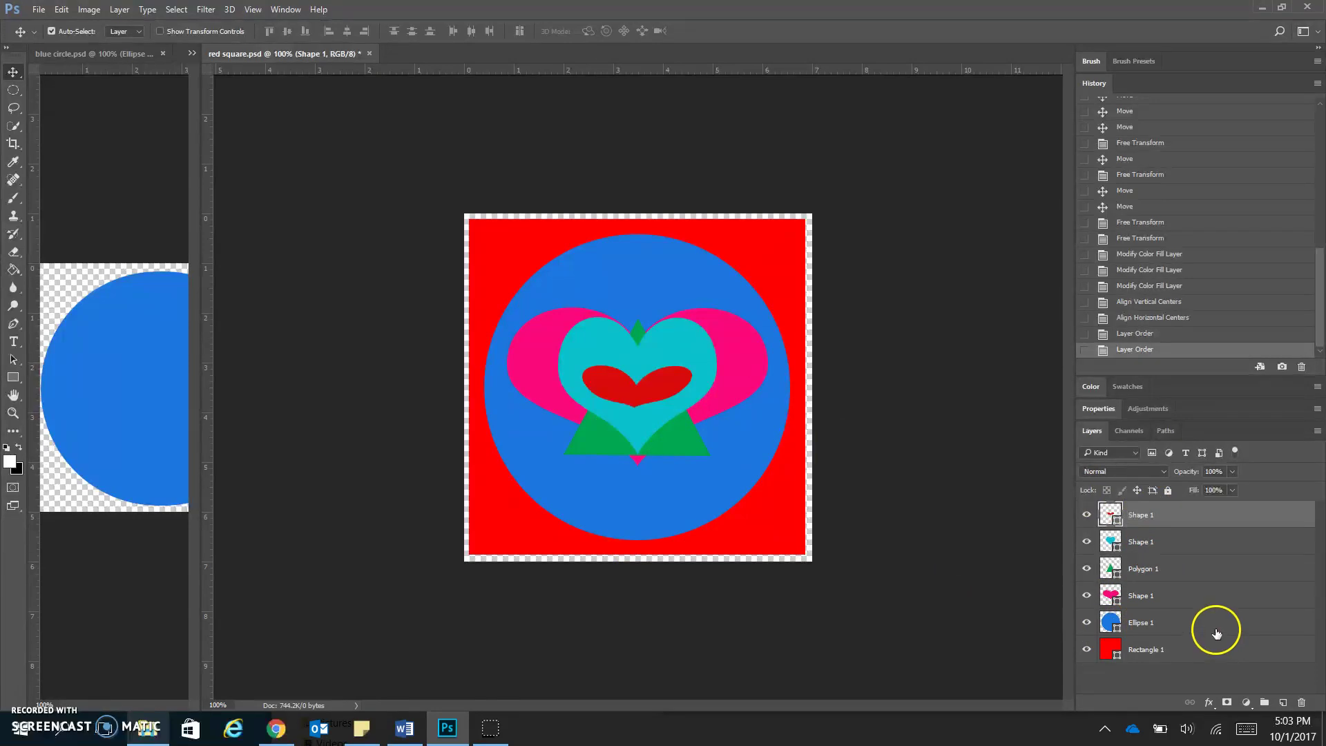
Step: Toggle the Polygon 1 layer's visibility off and on, and scale the green triangle proportionally to about 148%
click(1086, 568)
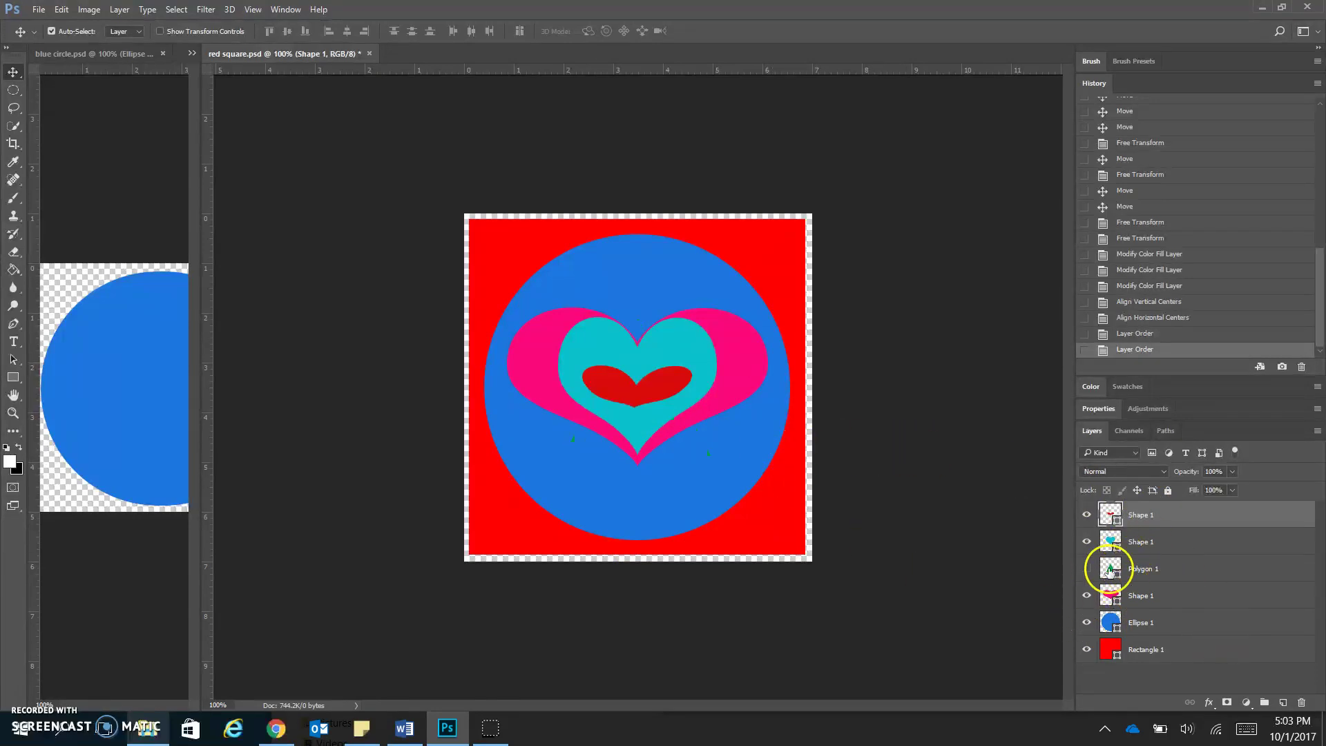
click(1155, 570)
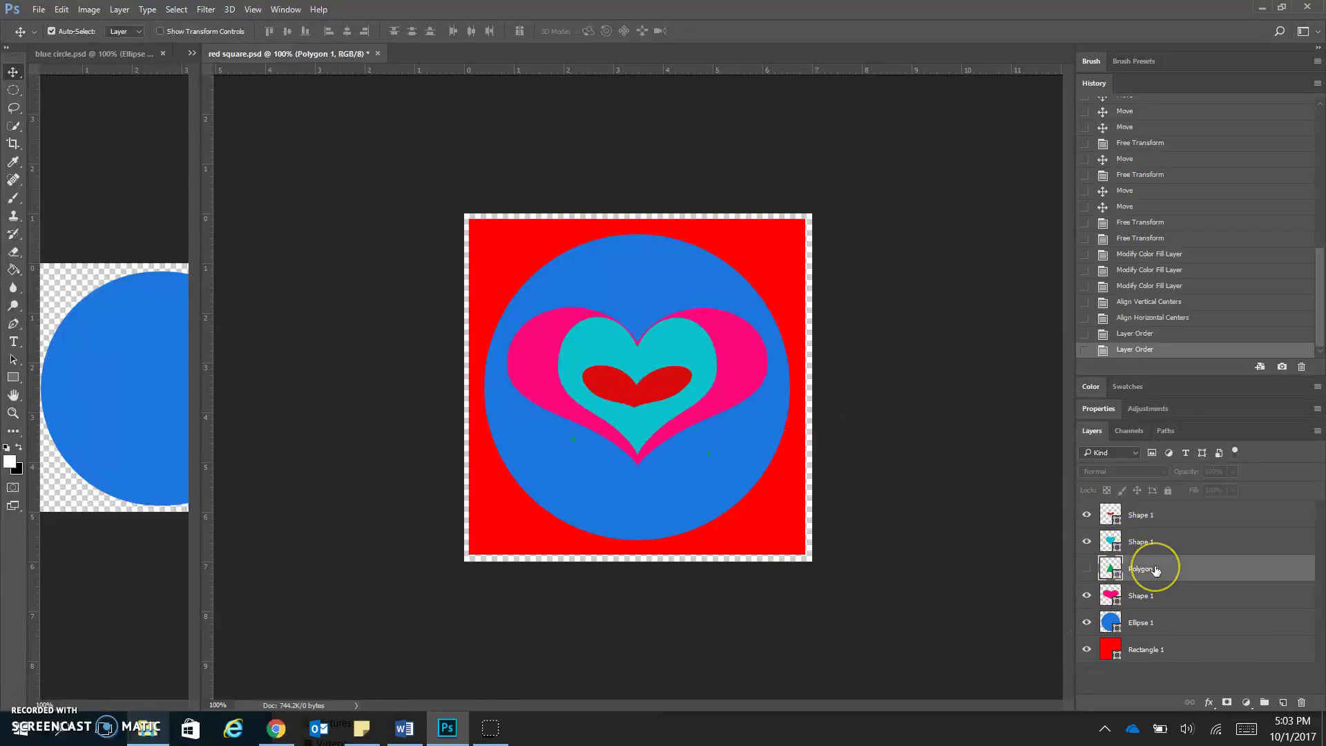
click(1087, 569)
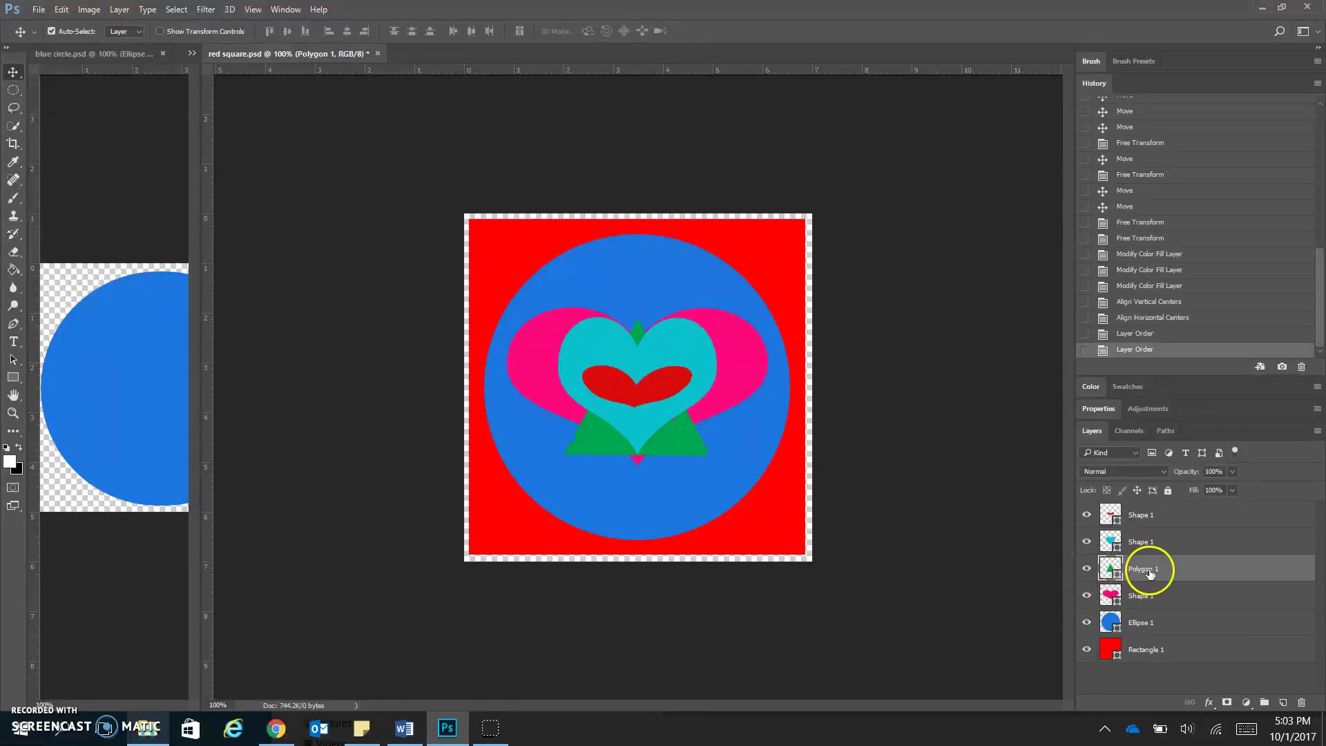
key(ctrl+t)
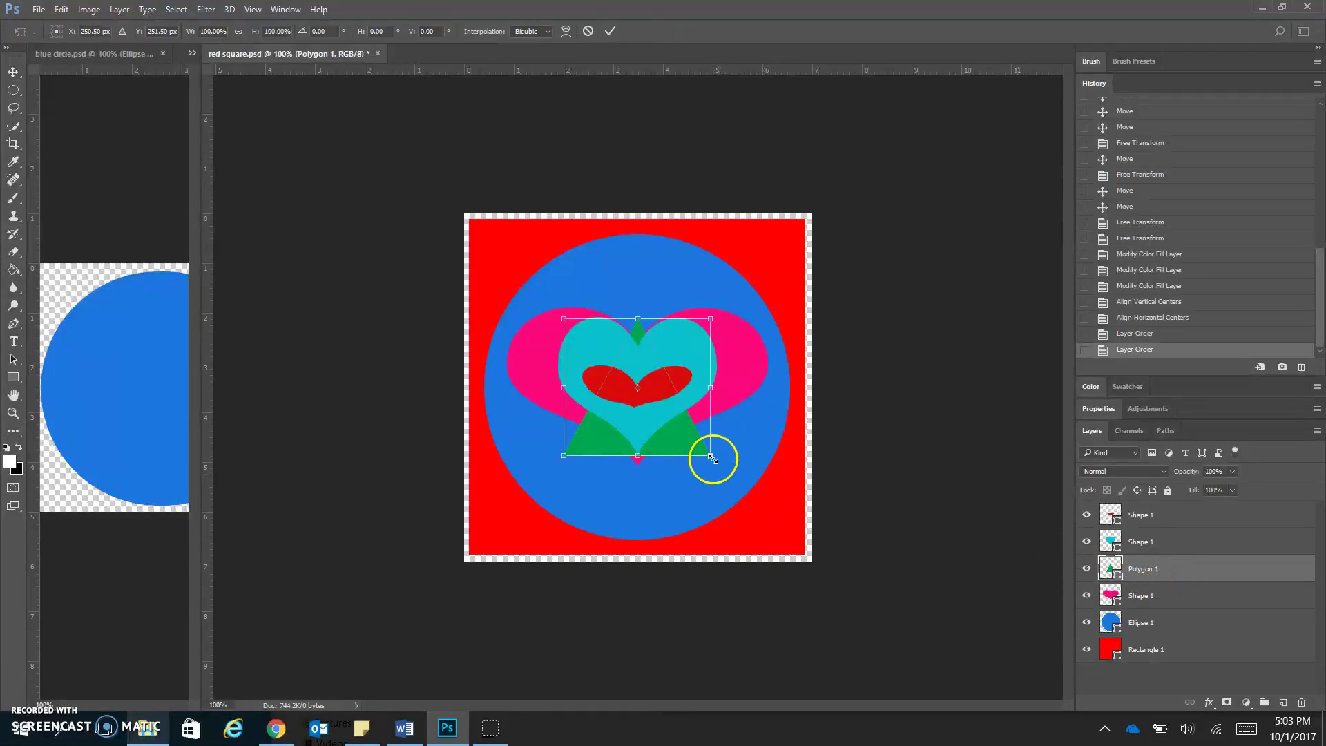
drag(711, 456, 745, 479)
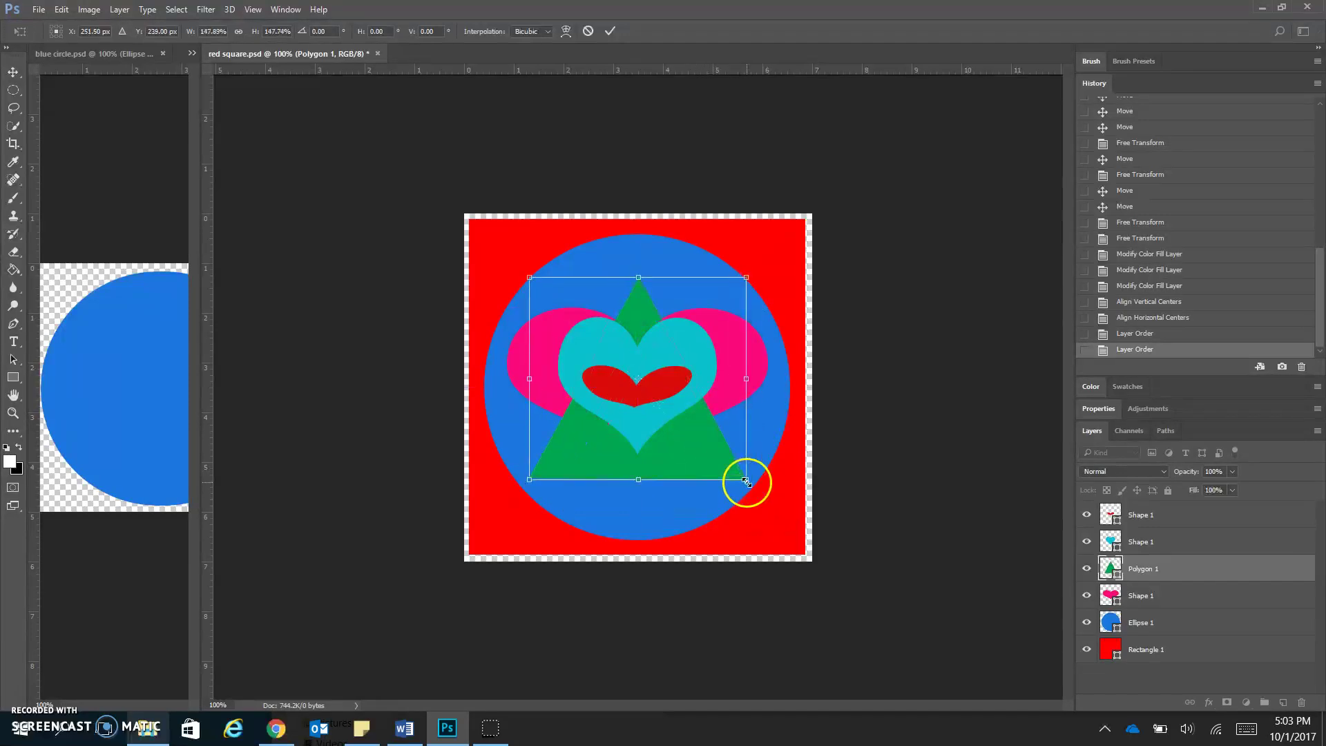
key(Return)
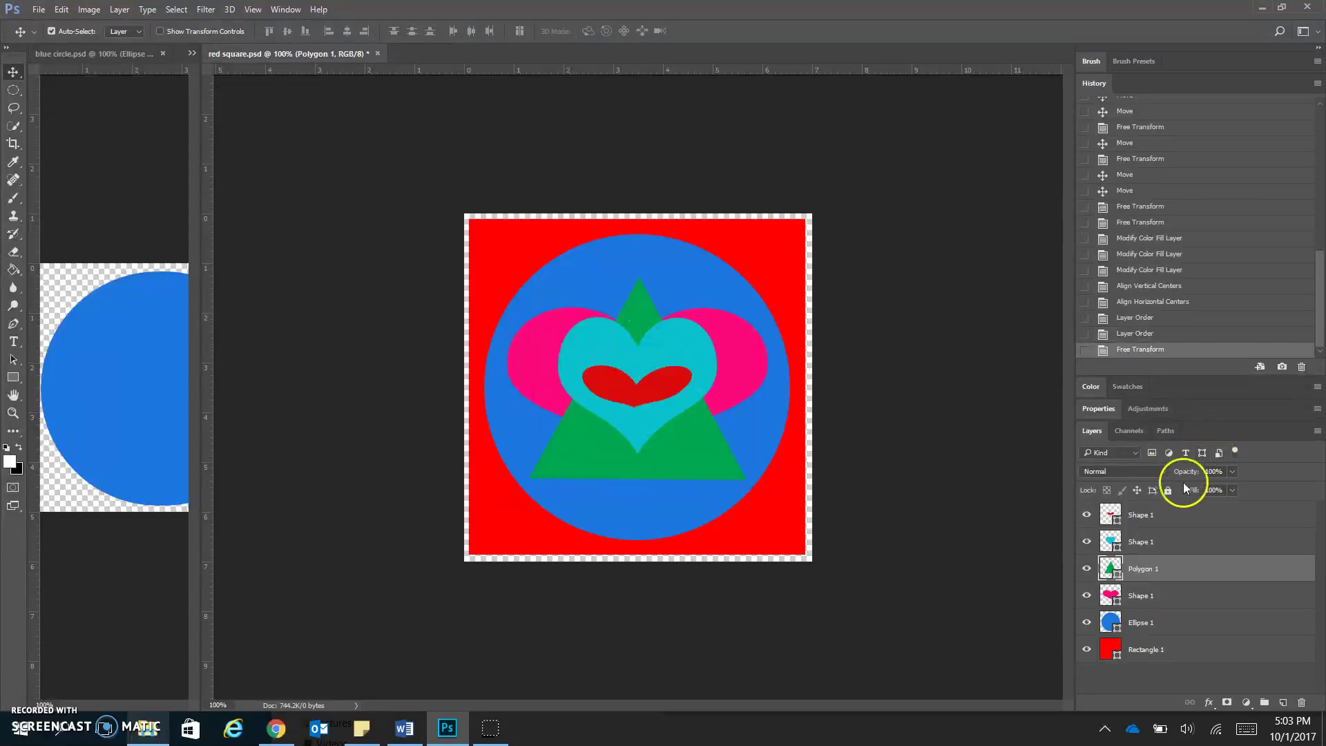
Step: Realign the vertical and horizontal centers of all six layers after the triangle's resize
click(1184, 514)
shift+click(1193, 648)
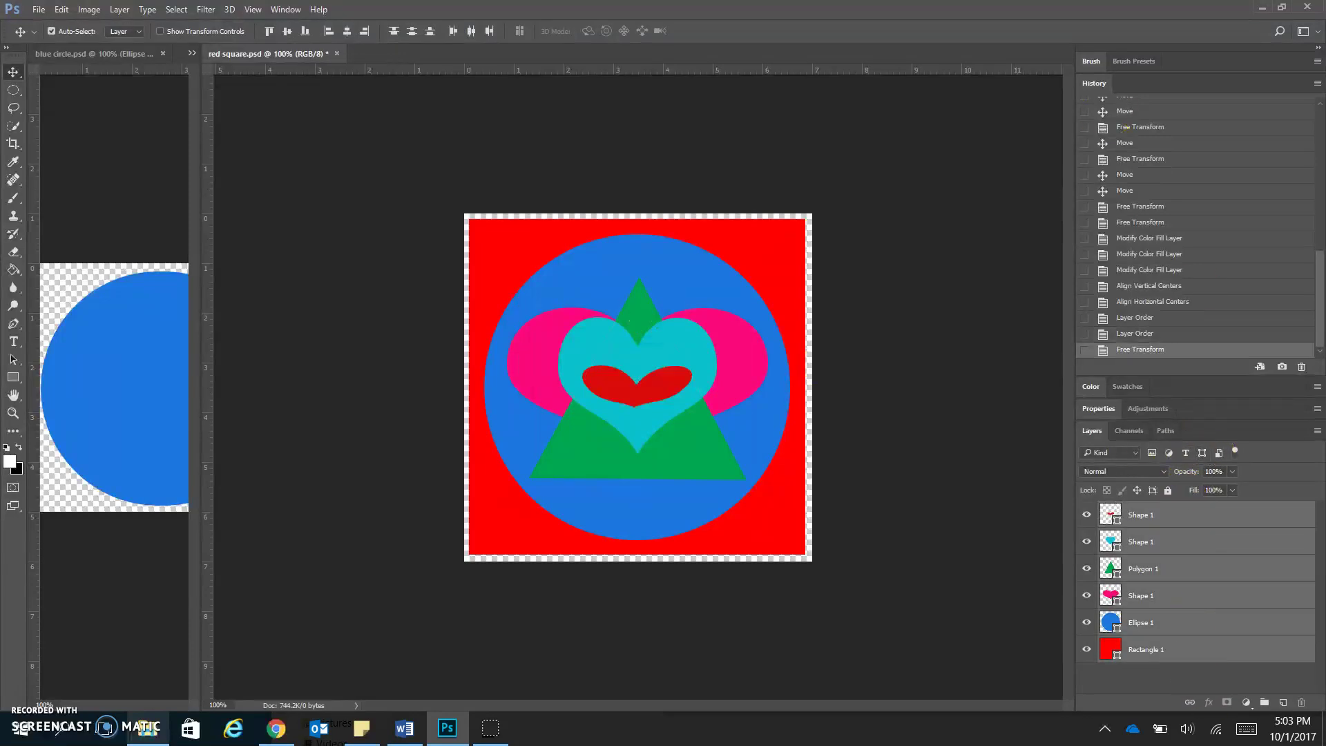
click(288, 32)
click(348, 32)
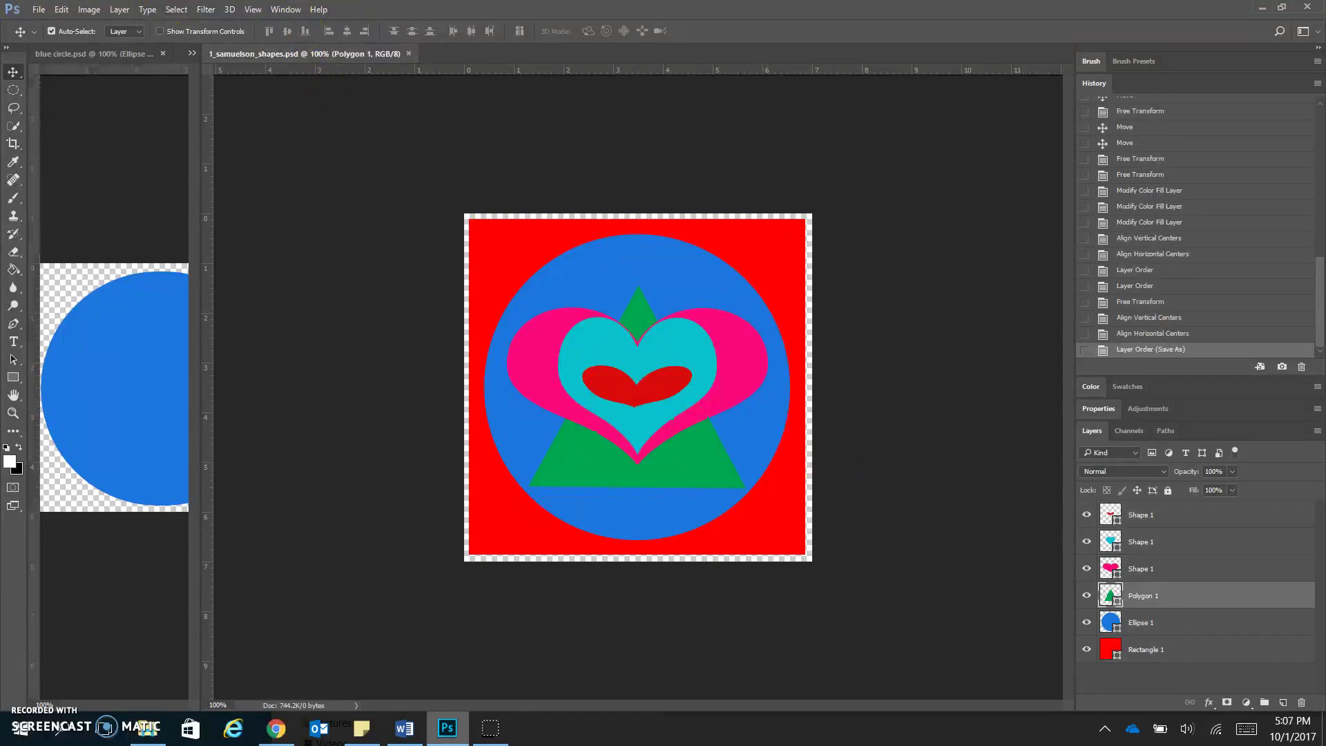
Step: Save the document to the Desktop as a layered PSD under its number, surname and "shapes" file name, replacing the existing file with Maximize Compatibility on
click(28, 9)
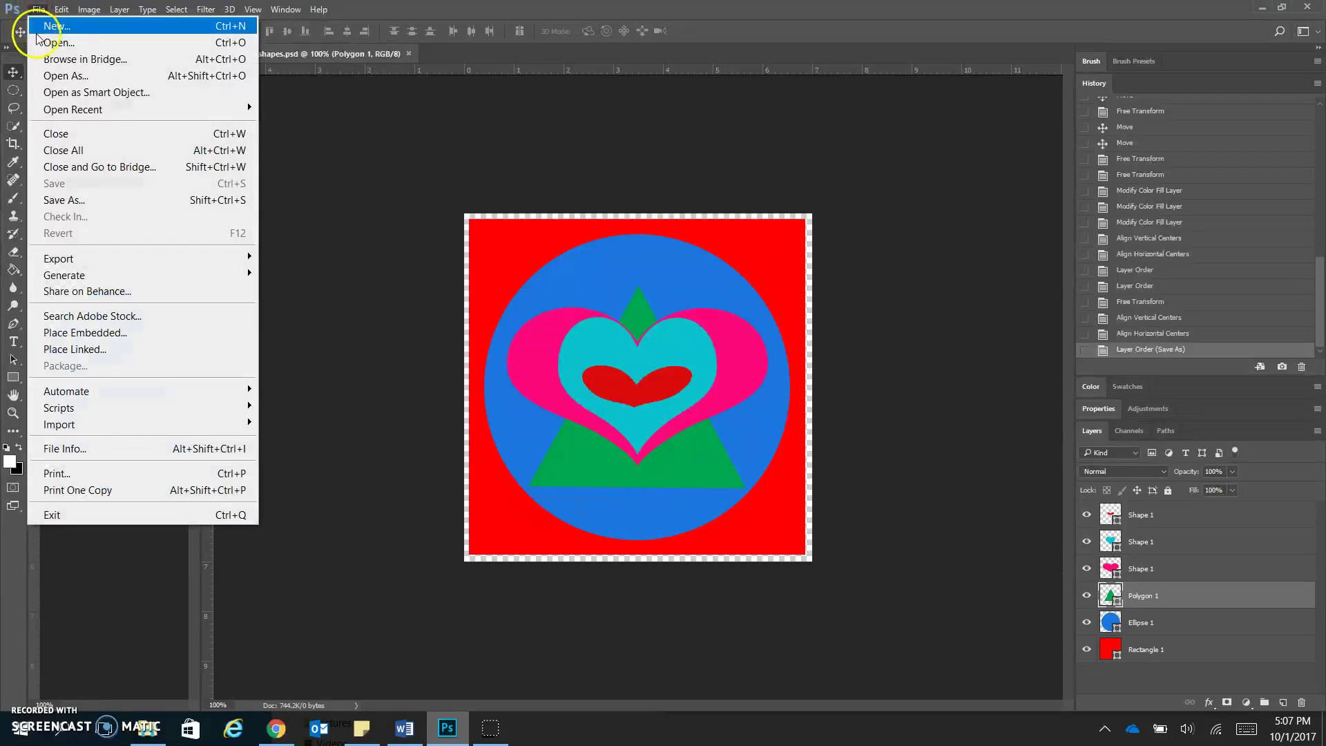
click(55, 200)
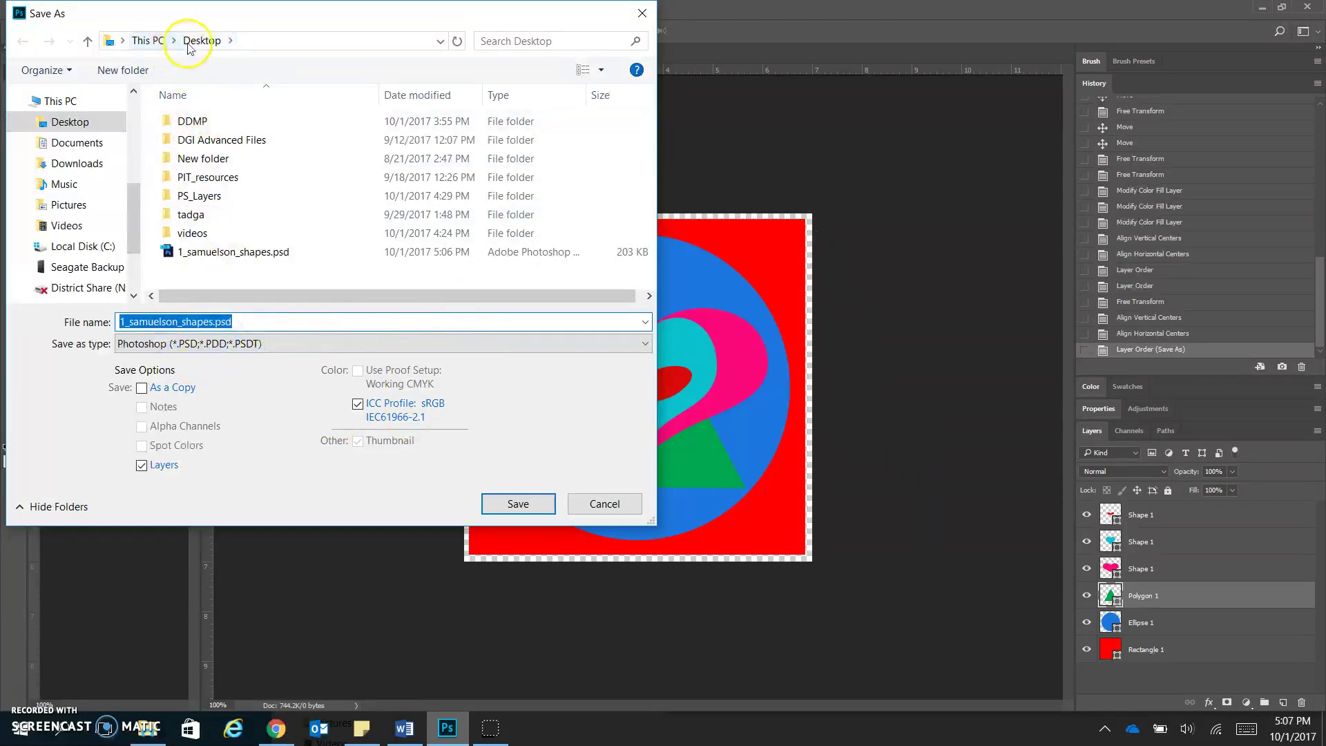
click(142, 322)
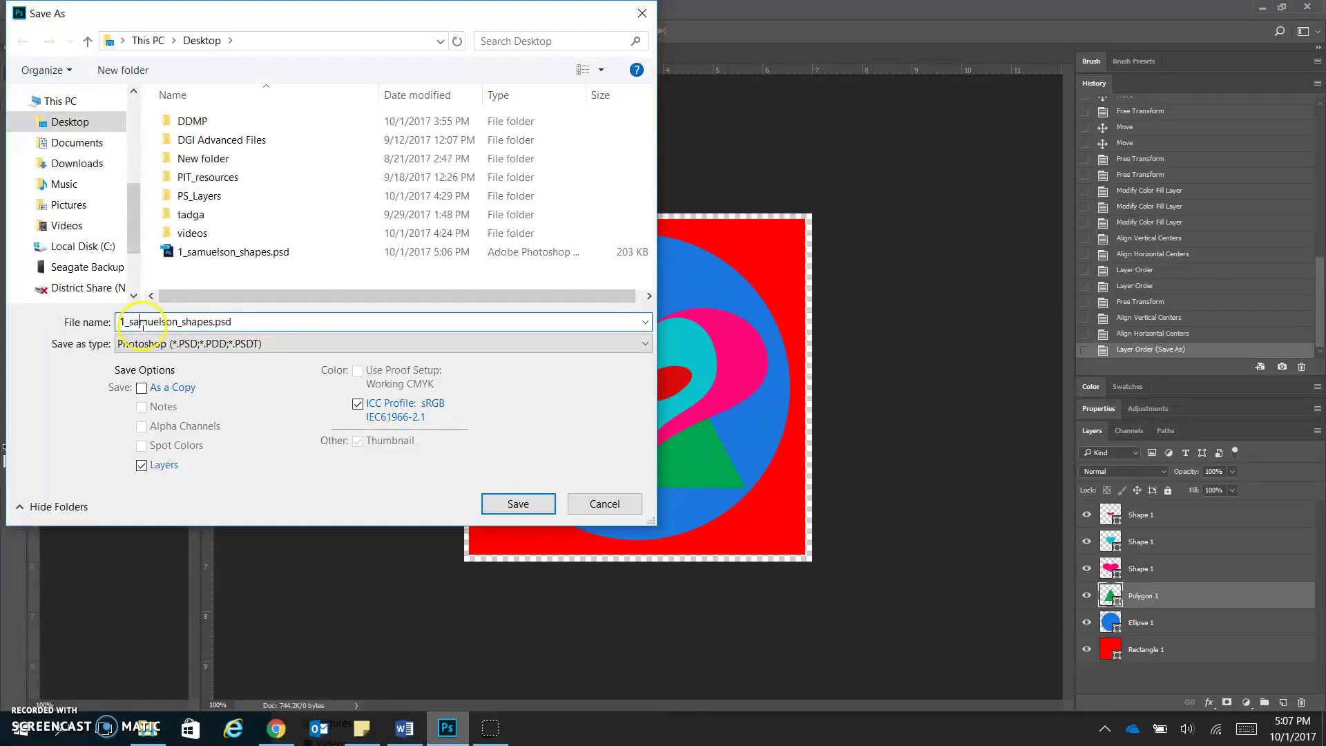
double_click(136, 324)
click(156, 323)
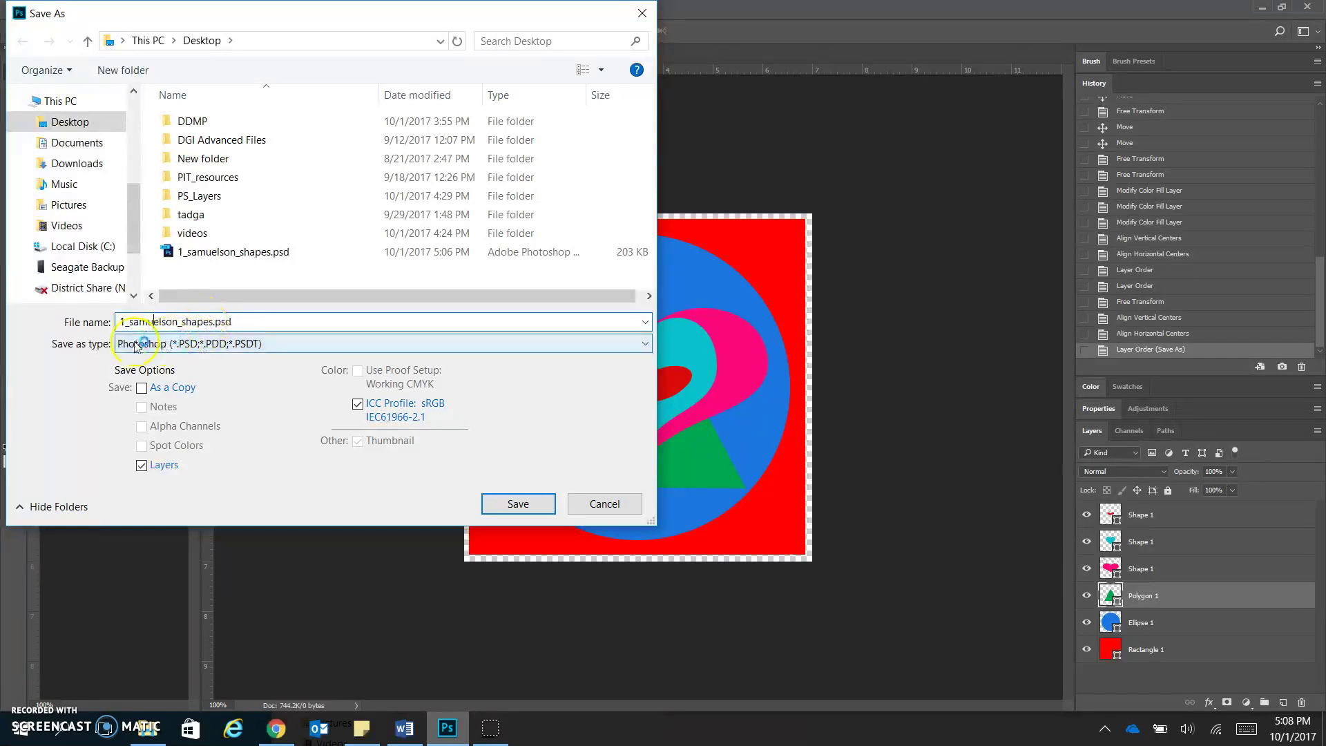
click(527, 519)
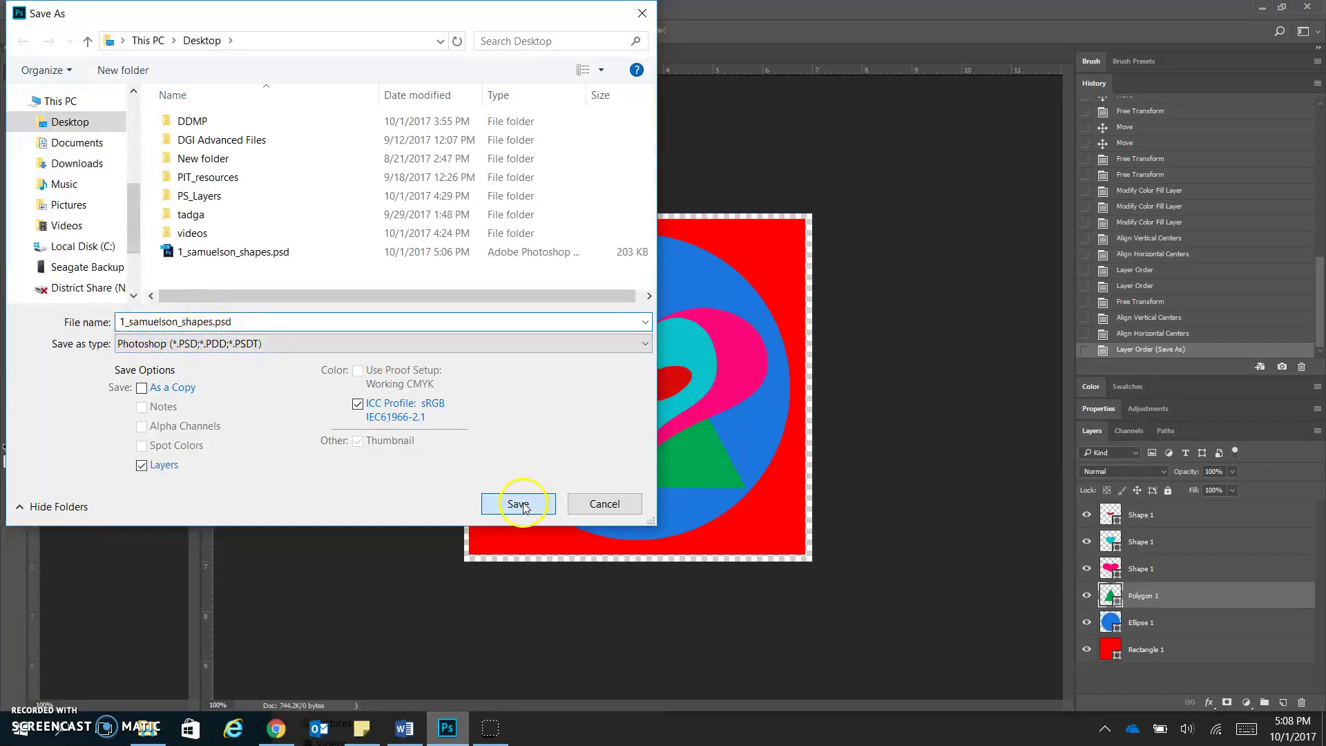
click(699, 366)
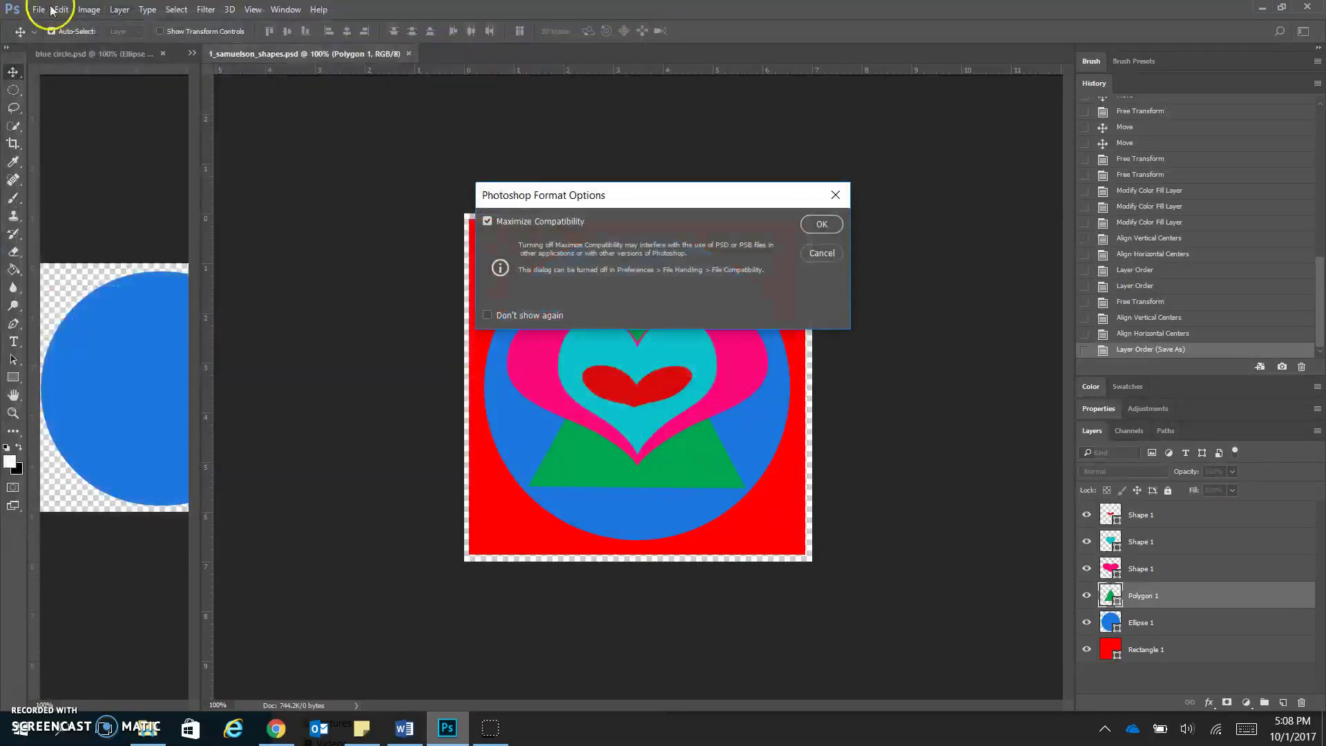
click(815, 223)
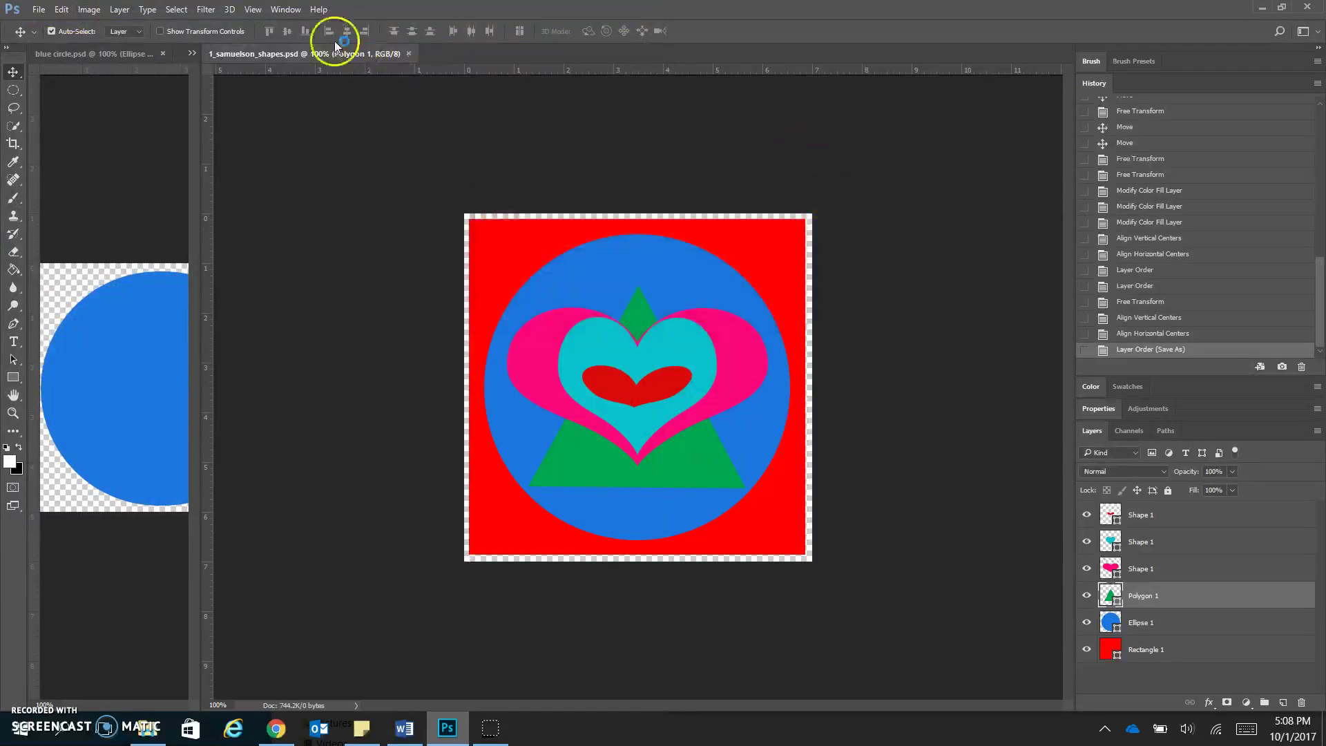
Step: Save a JPEG version of the composition to the Desktop under the same file name
click(38, 9)
click(67, 200)
click(355, 344)
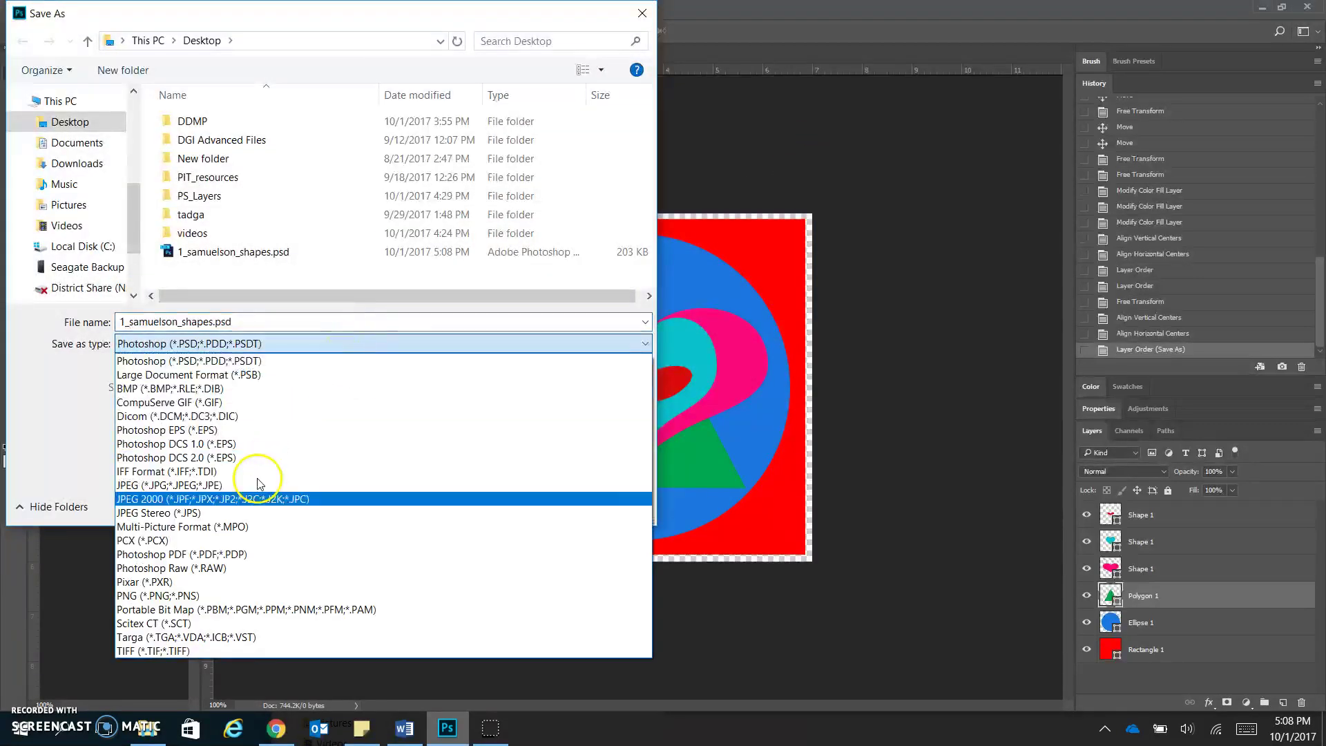
click(200, 484)
click(517, 501)
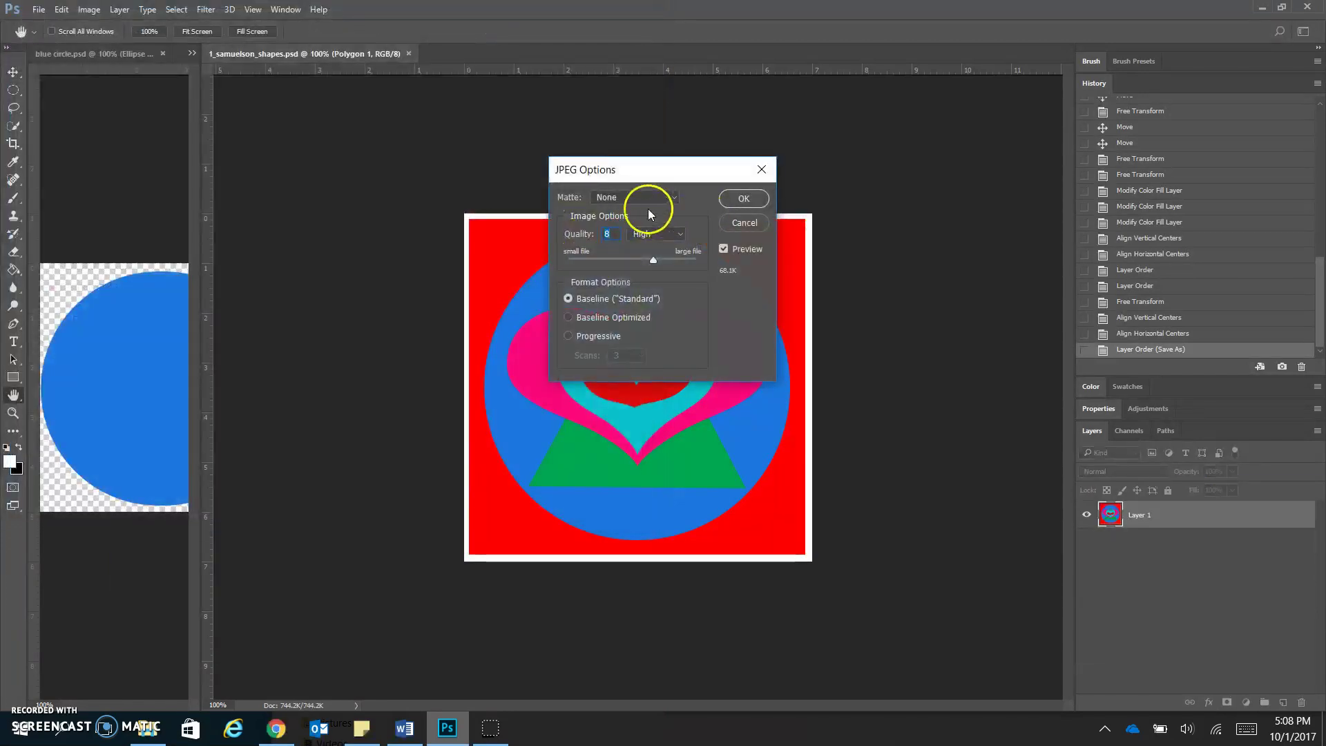